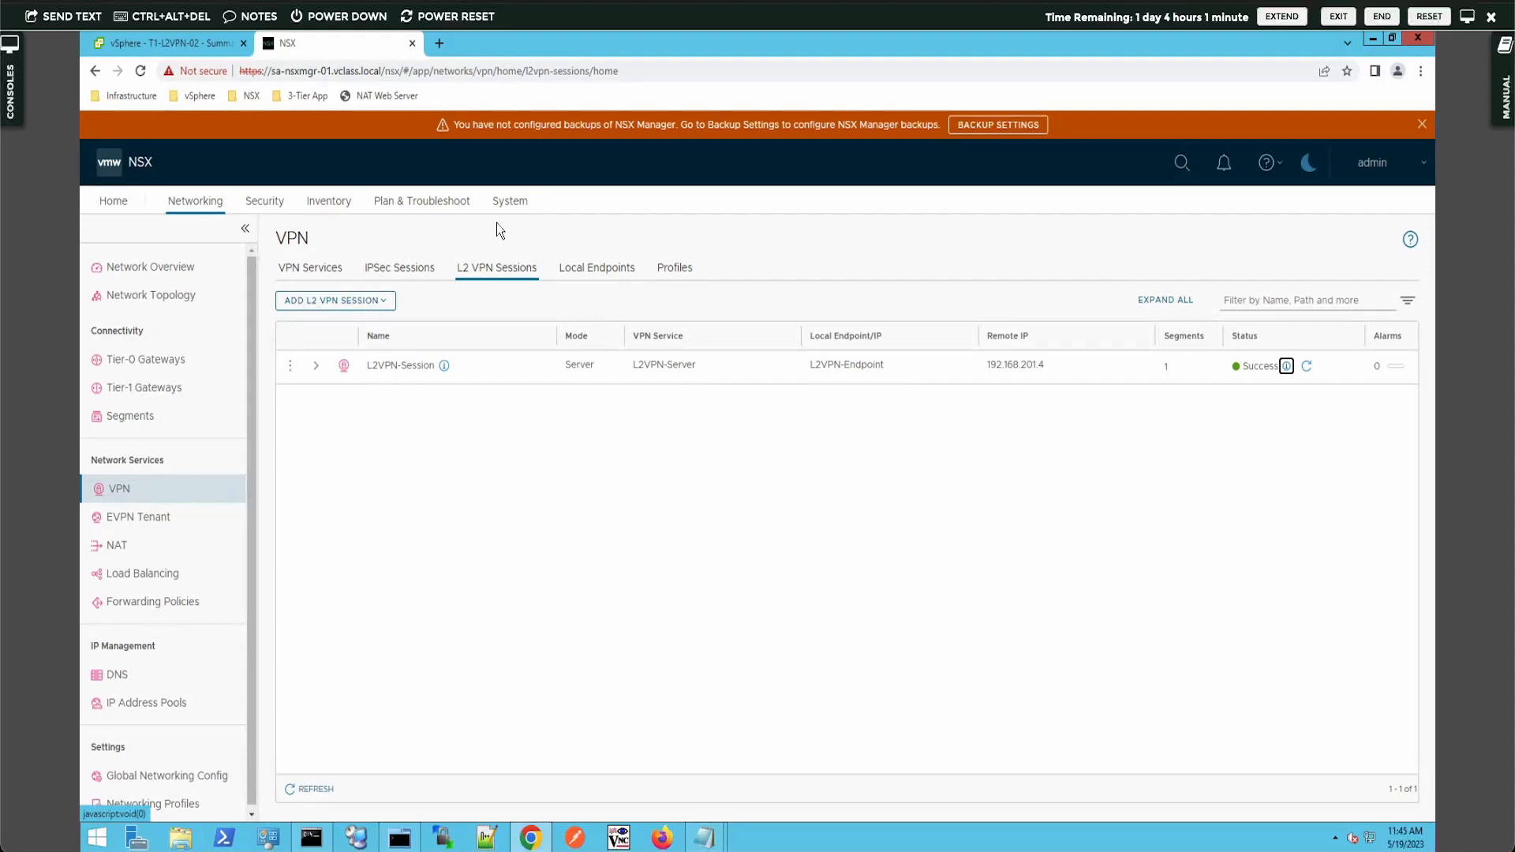
- Go to System > User Management > Authentication Providers to view the empty LDAP identity source list
click(510, 207)
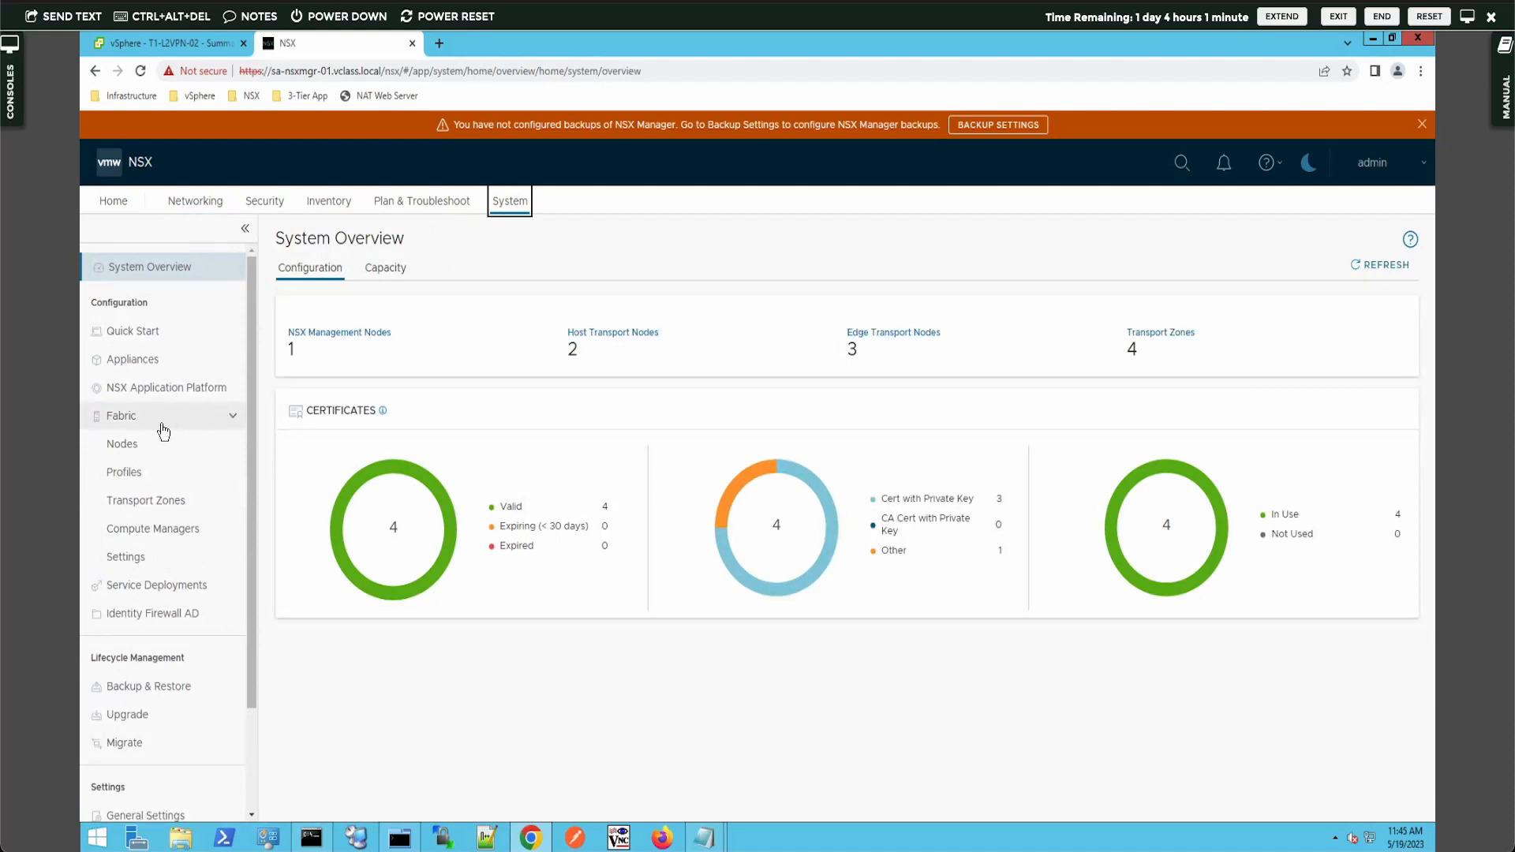
scroll(162, 438, down, 2)
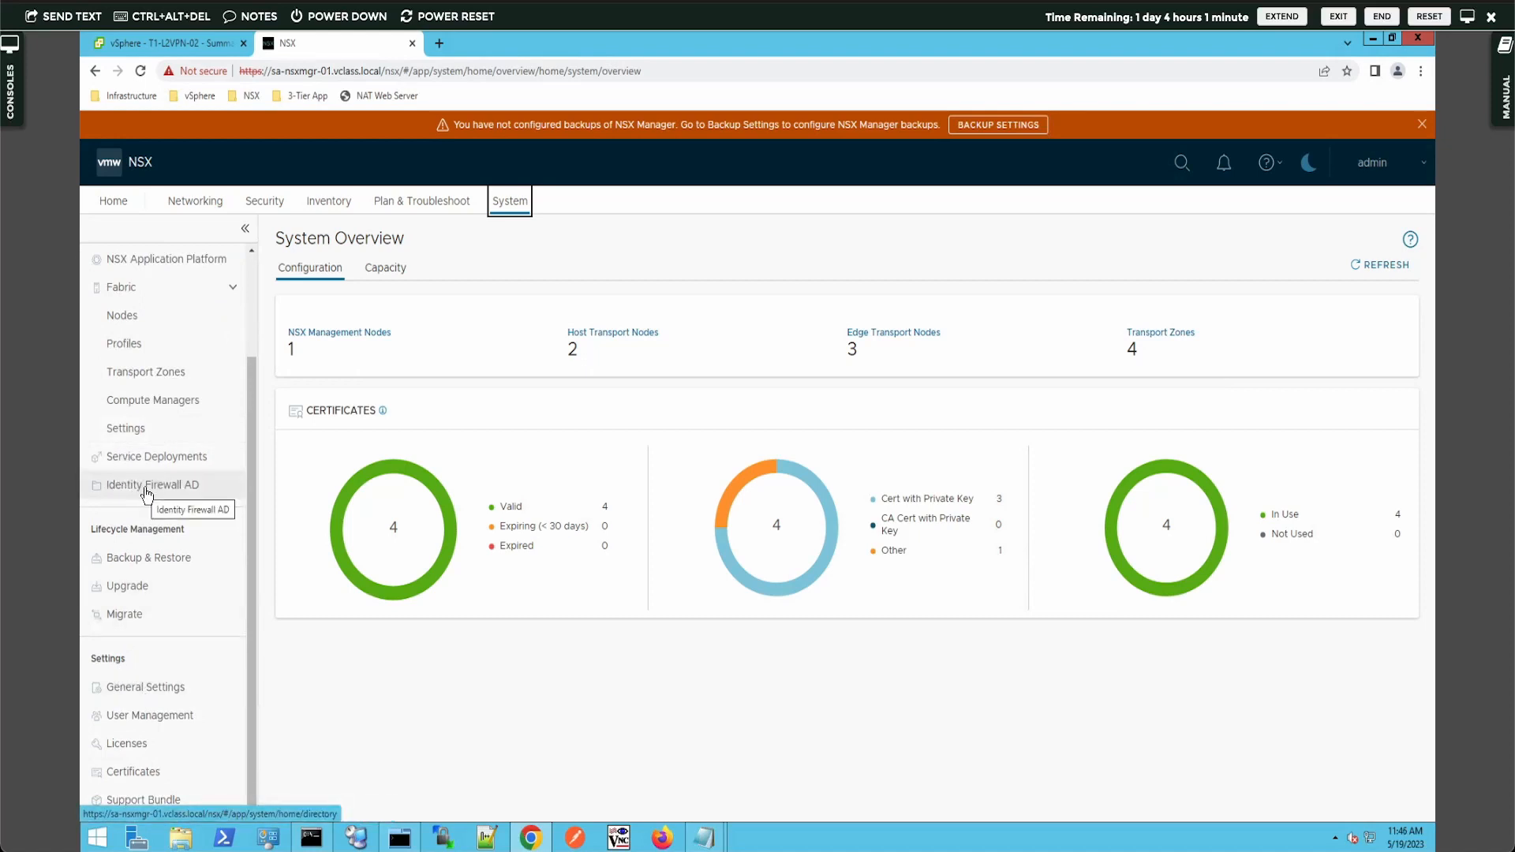
click(174, 717)
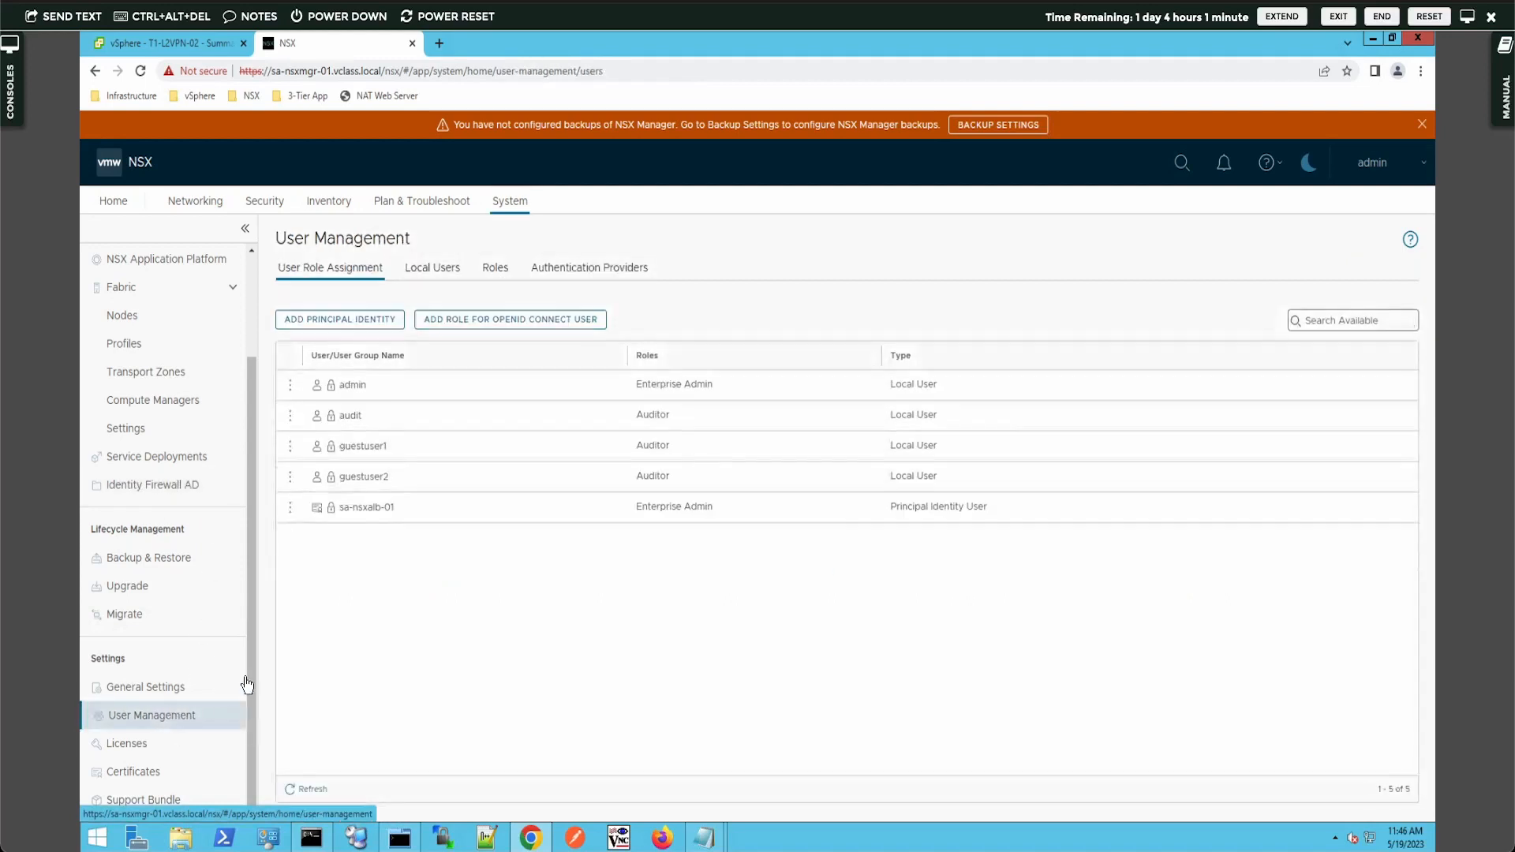
click(549, 273)
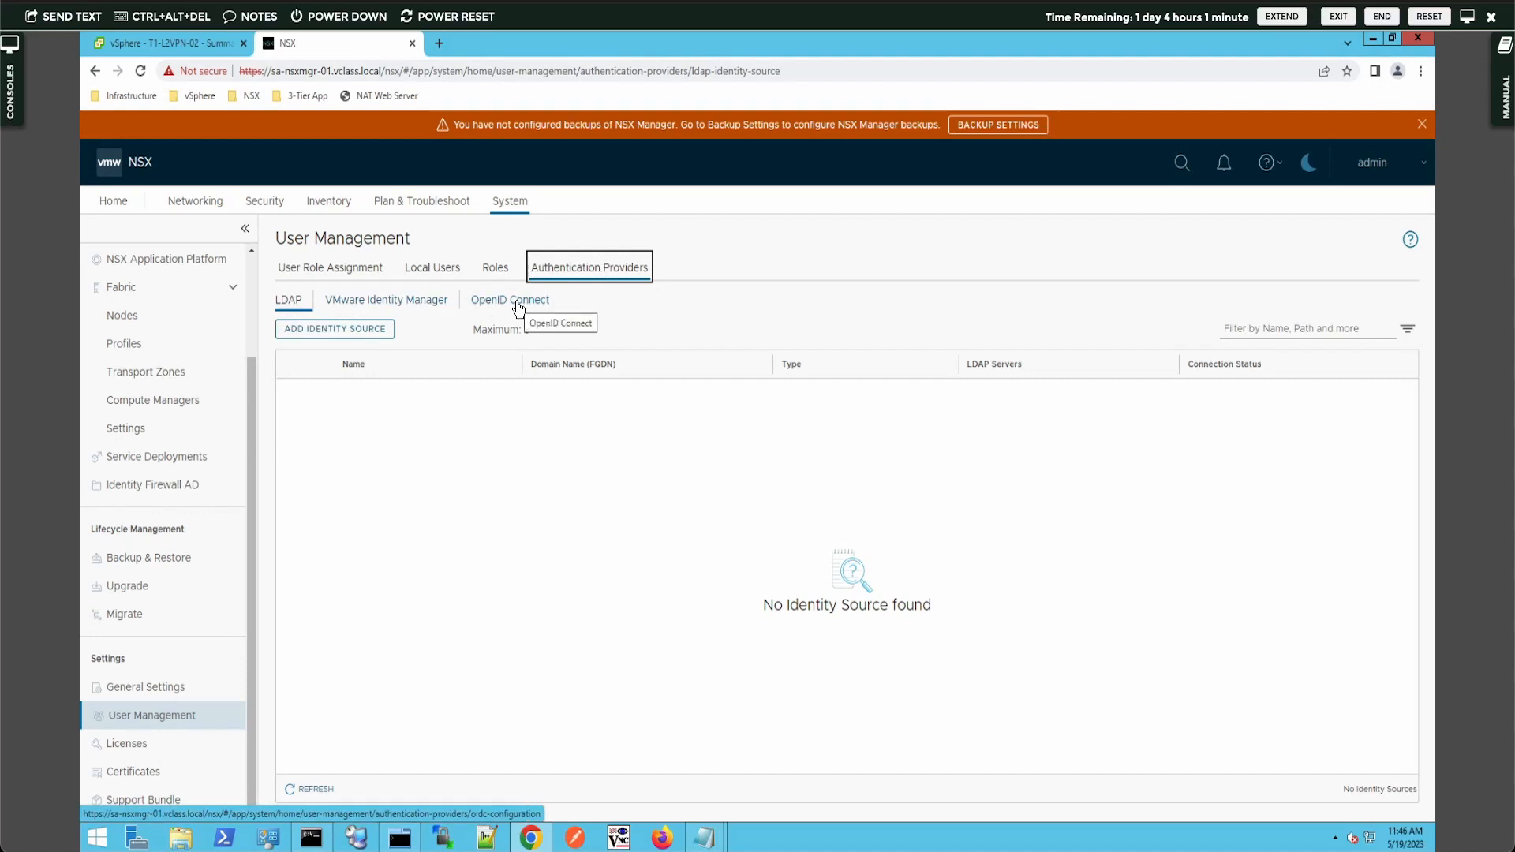
- Start a new identity source named VCLASS for domain vclass.local, type Active Directory over LDAP
click(286, 326)
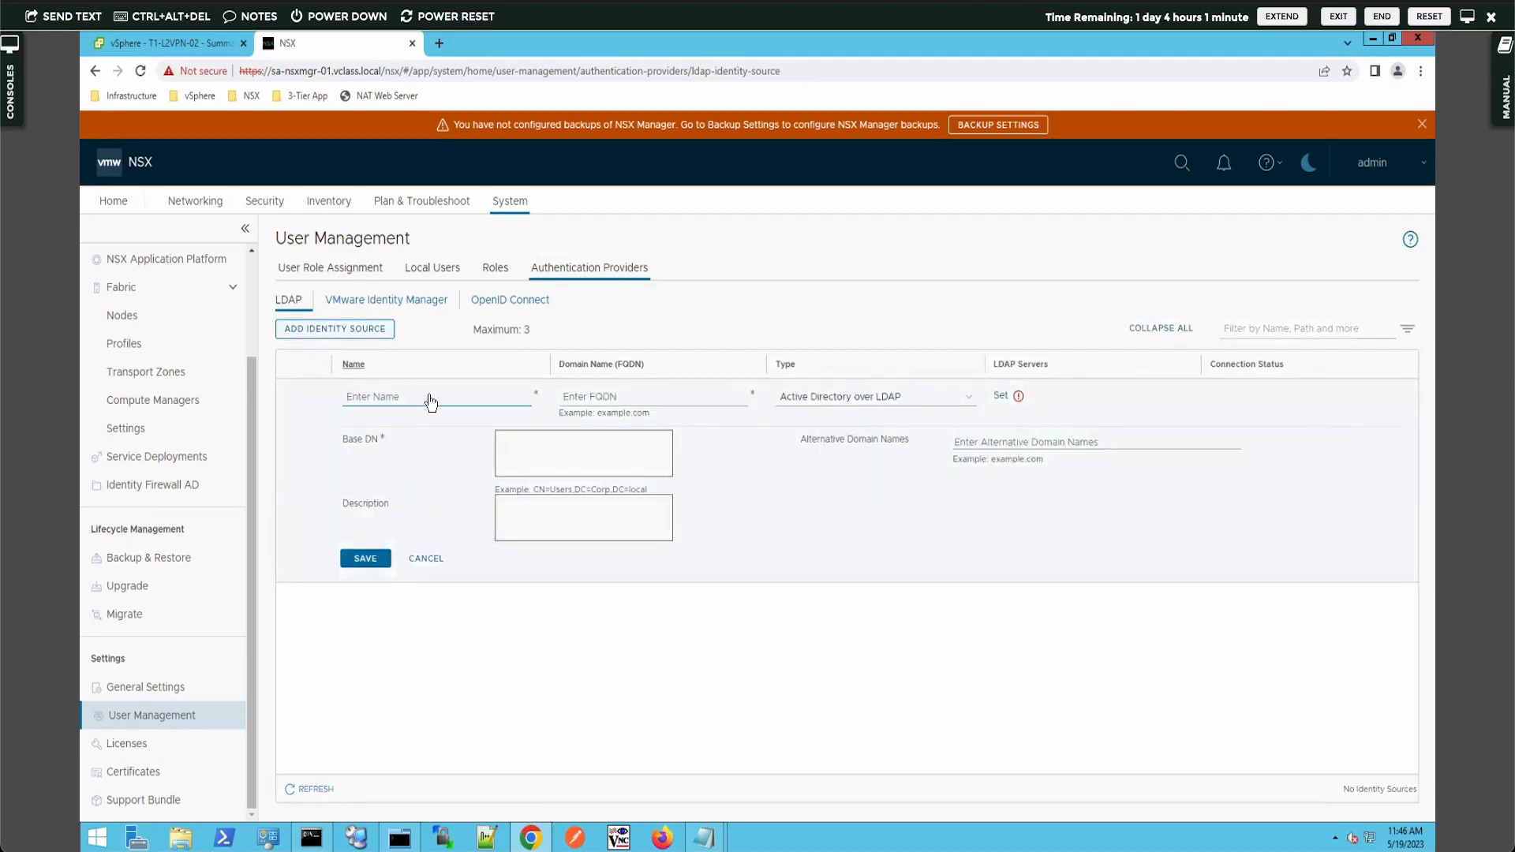
click(430, 397)
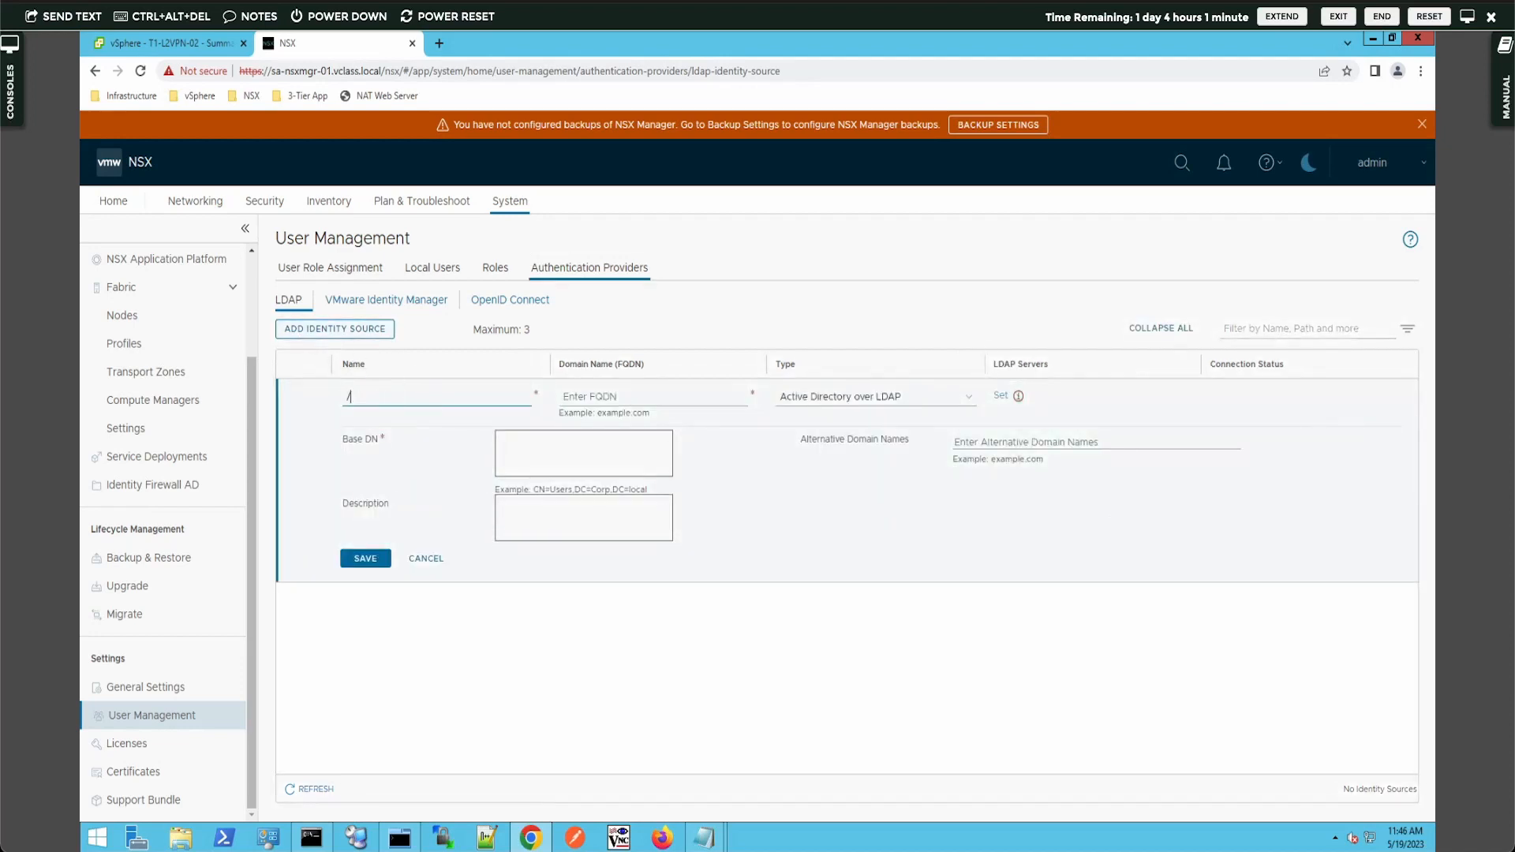
text(VCLASS)
key(Tab)
text(vc)
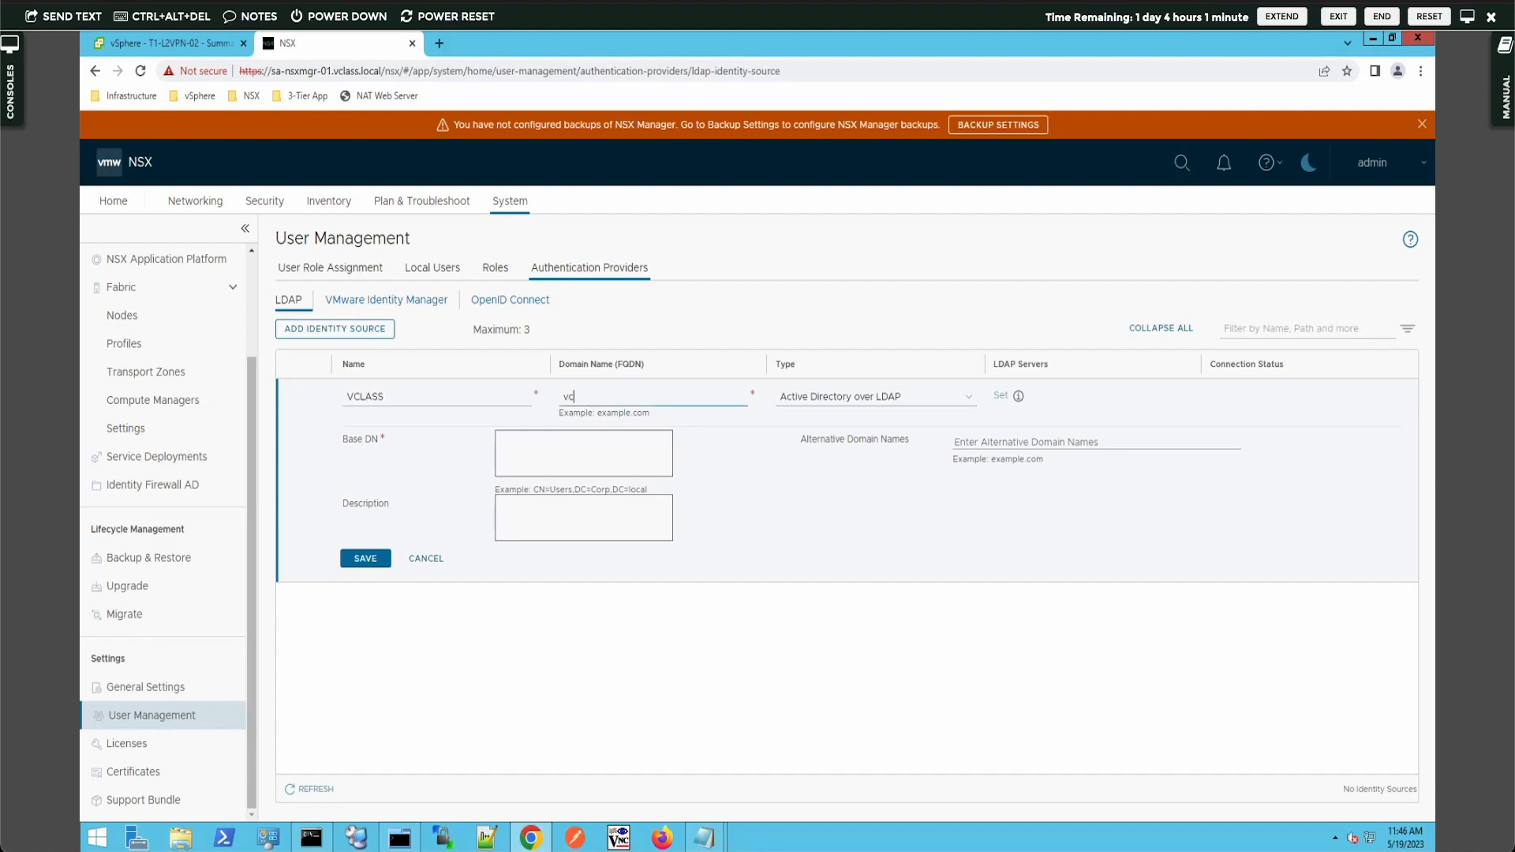
text(lass.local)
click(906, 401)
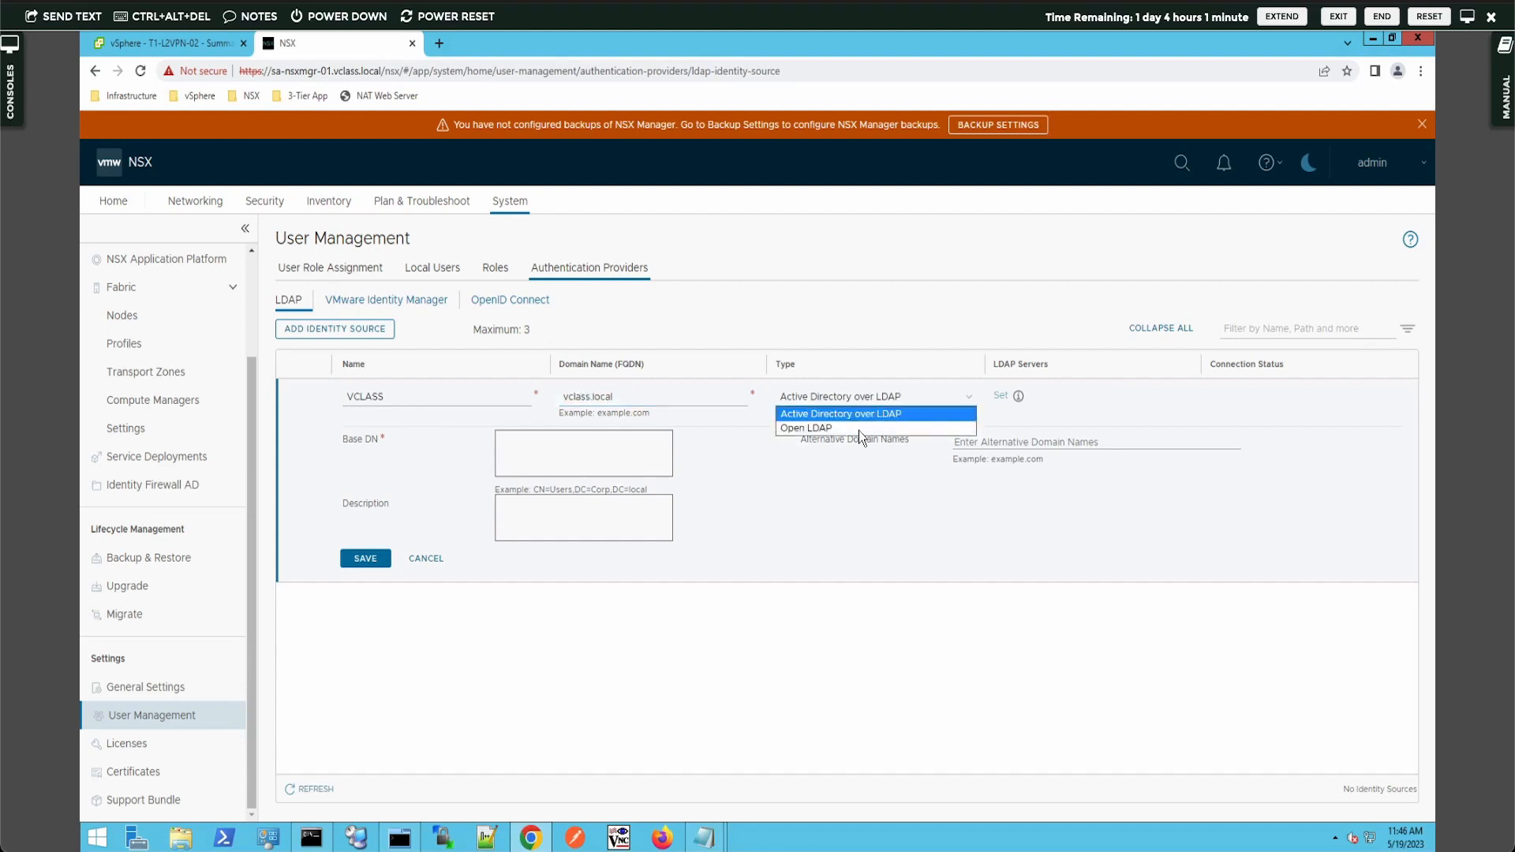
click(713, 509)
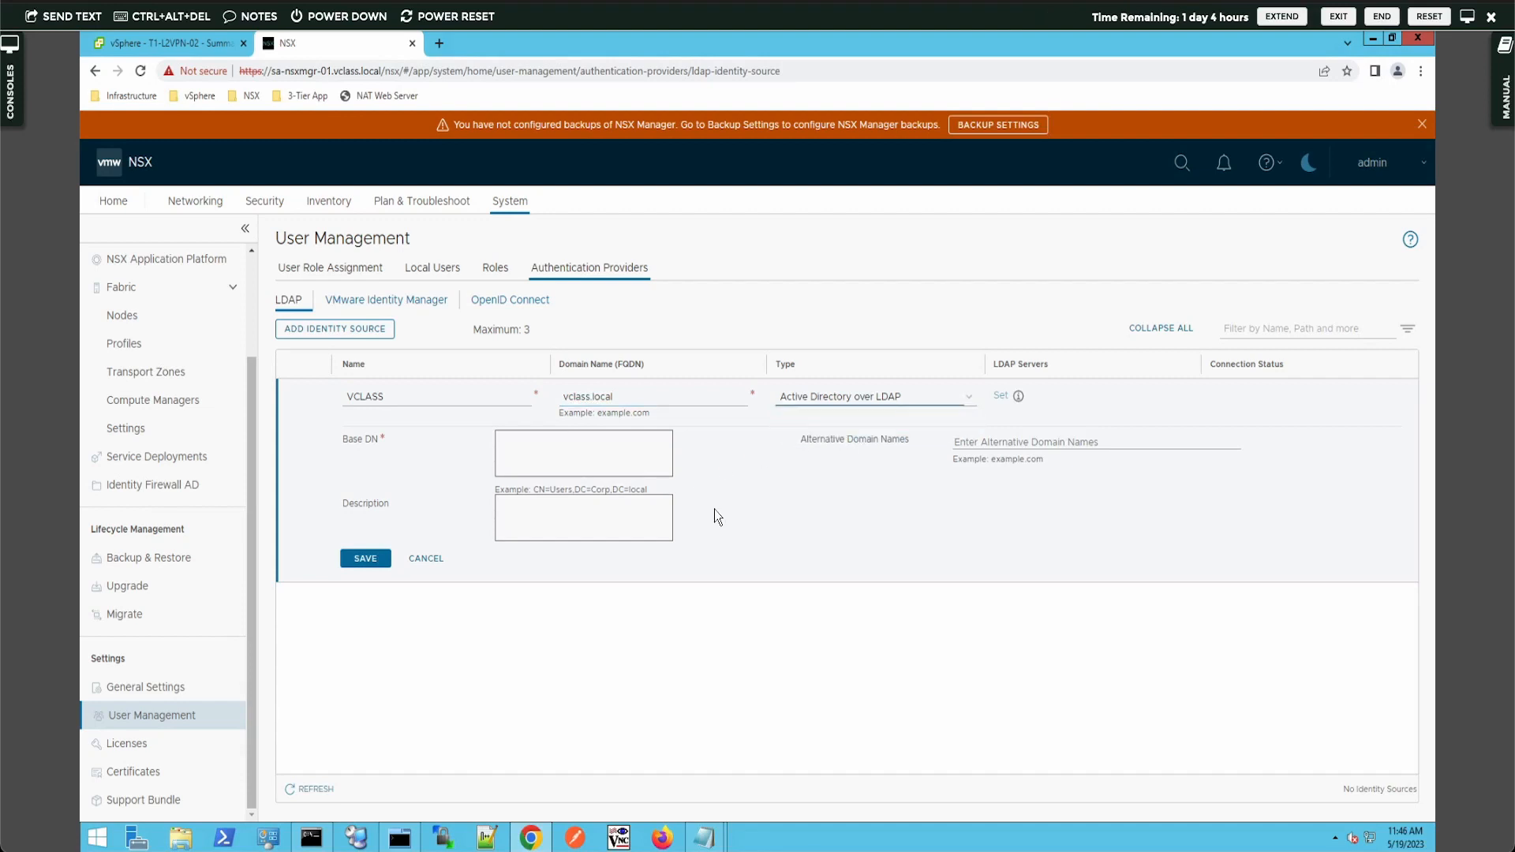
- Enter base DN CN=Users,DC=vclass,DC=local and description 'vClass domain source'
click(631, 466)
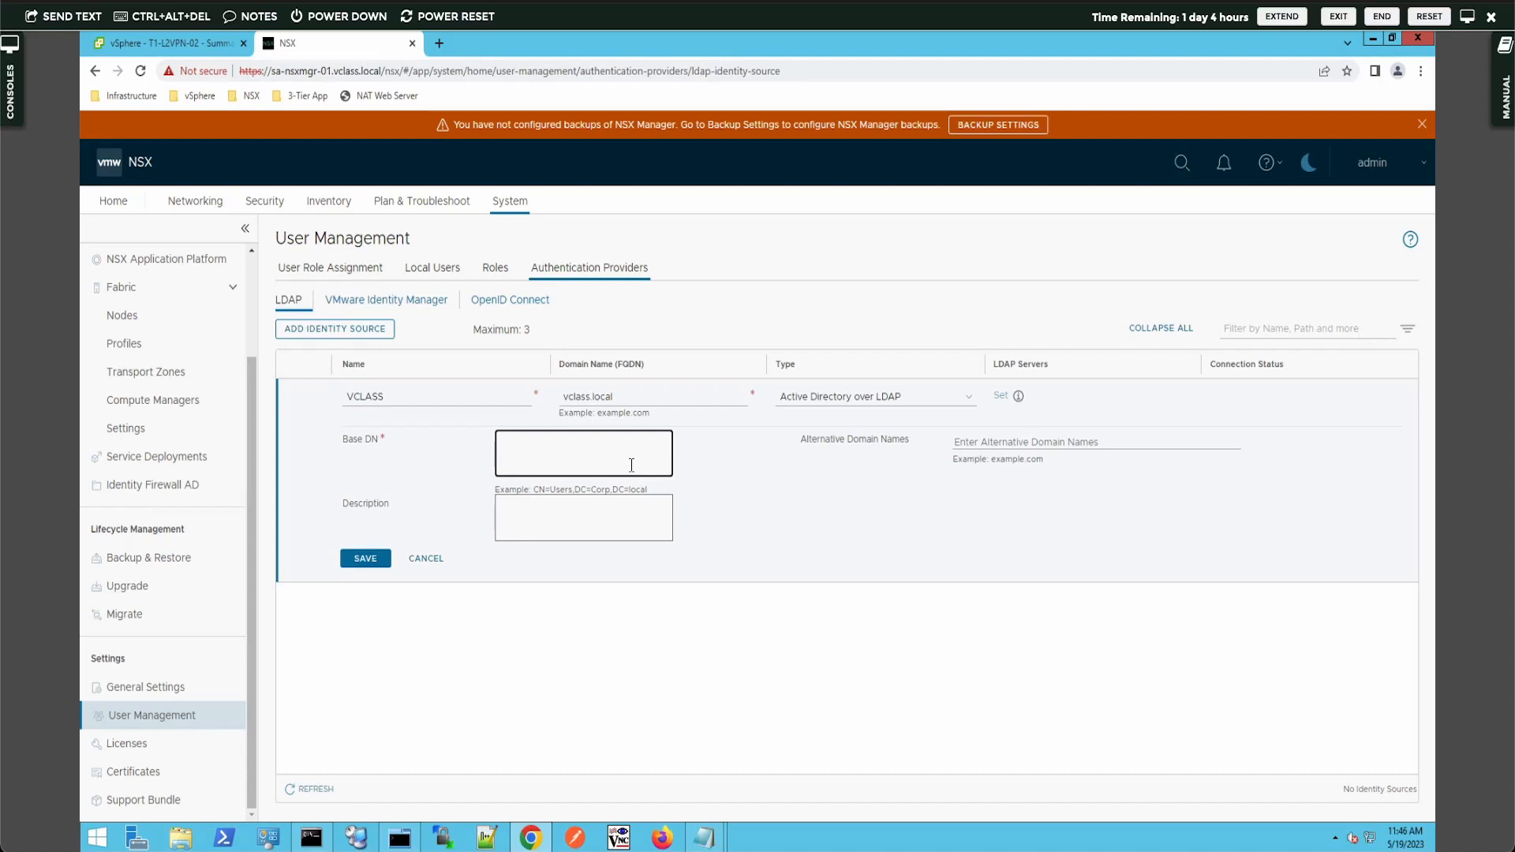
text(CN=Users,DC=vclass,DC=local)
click(1005, 438)
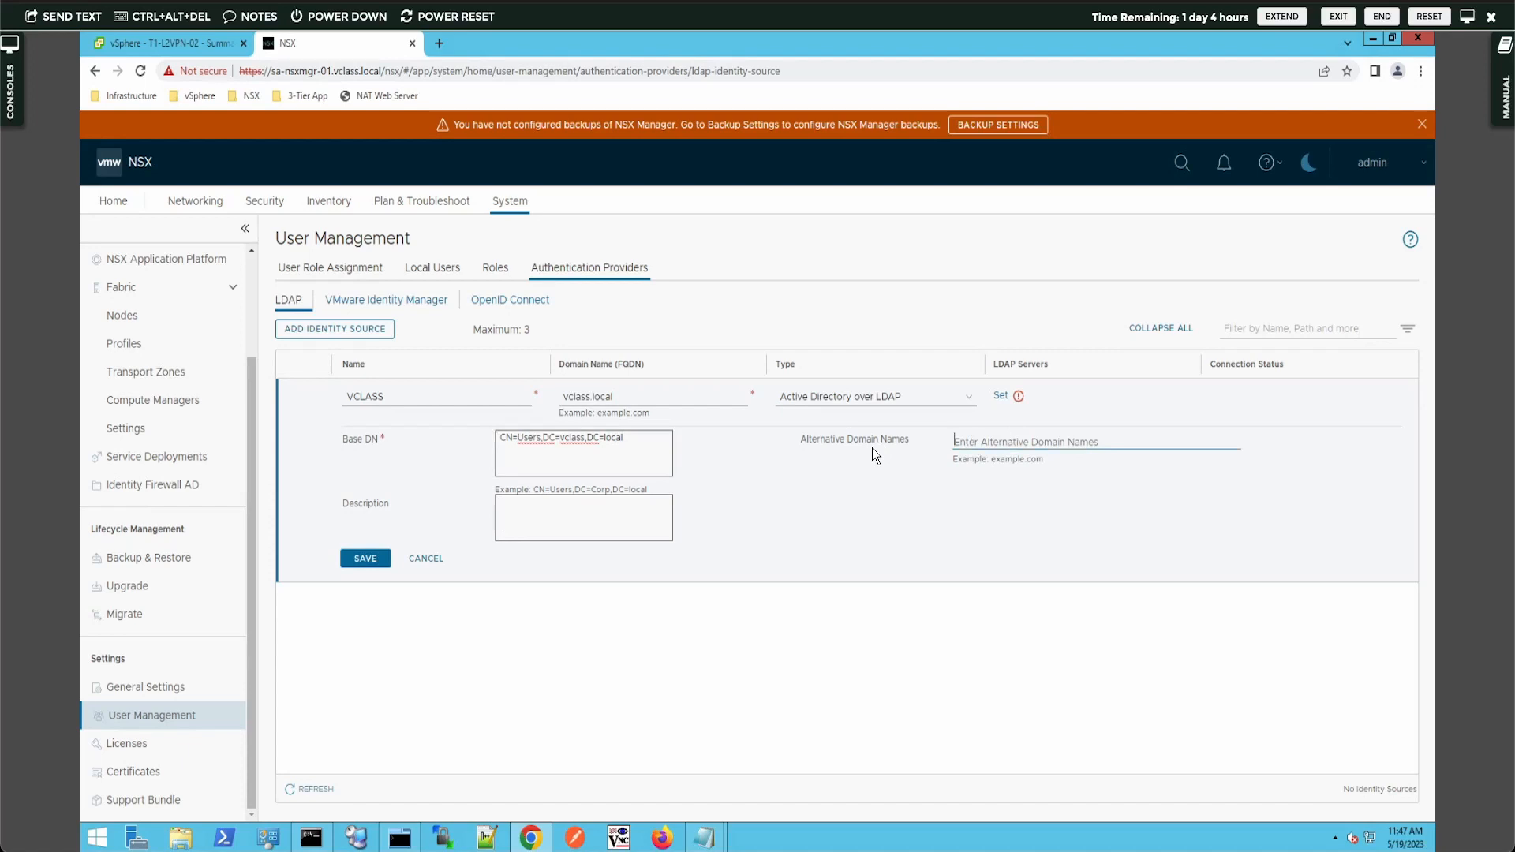
click(521, 515)
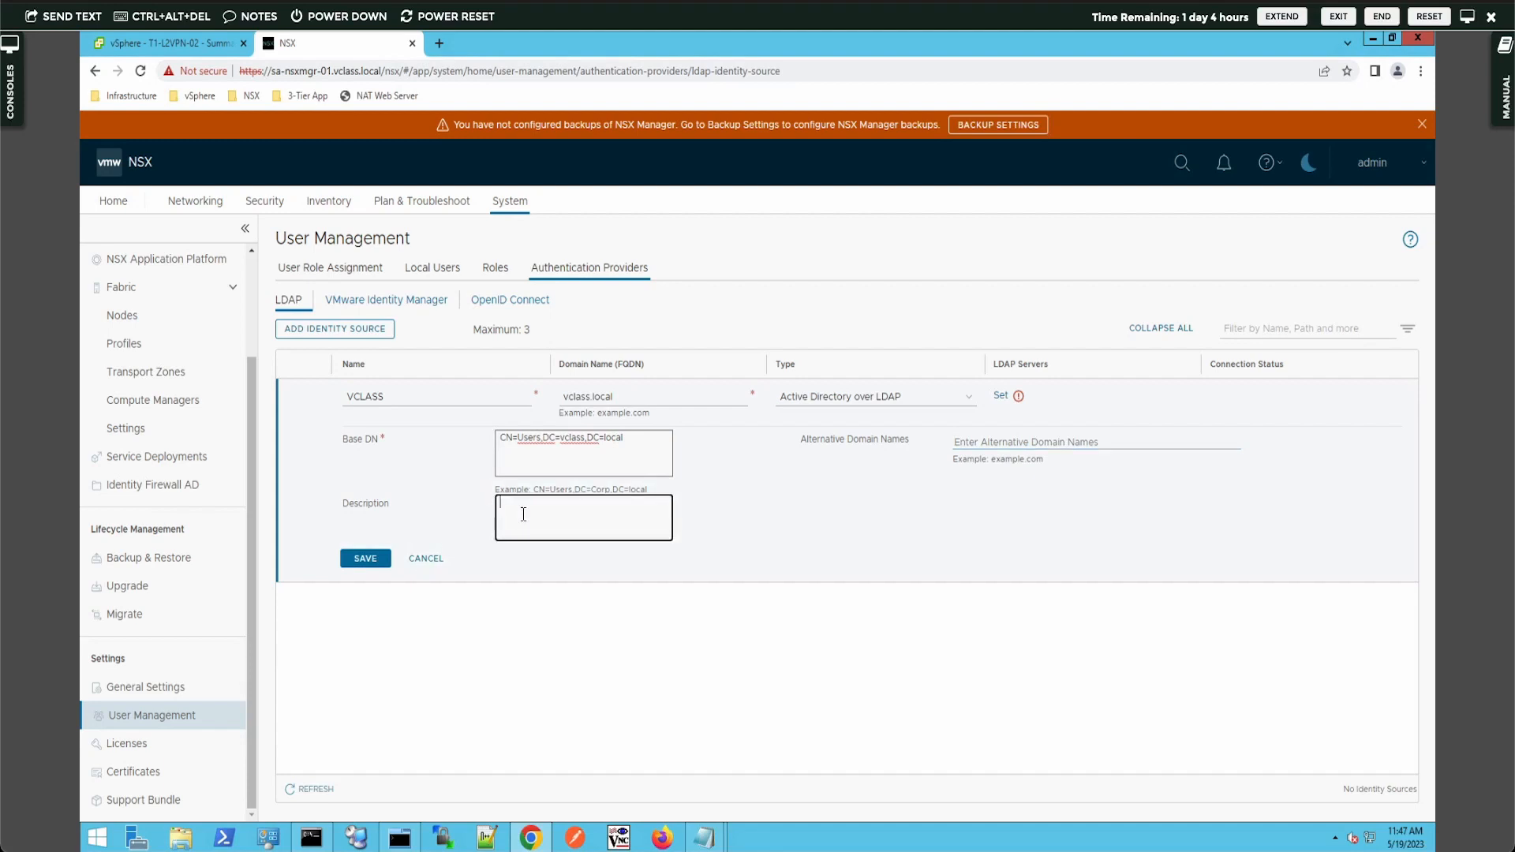
text(vClass domain source)
- Add an LDAP server entry with host 172.20.10.10
click(1006, 395)
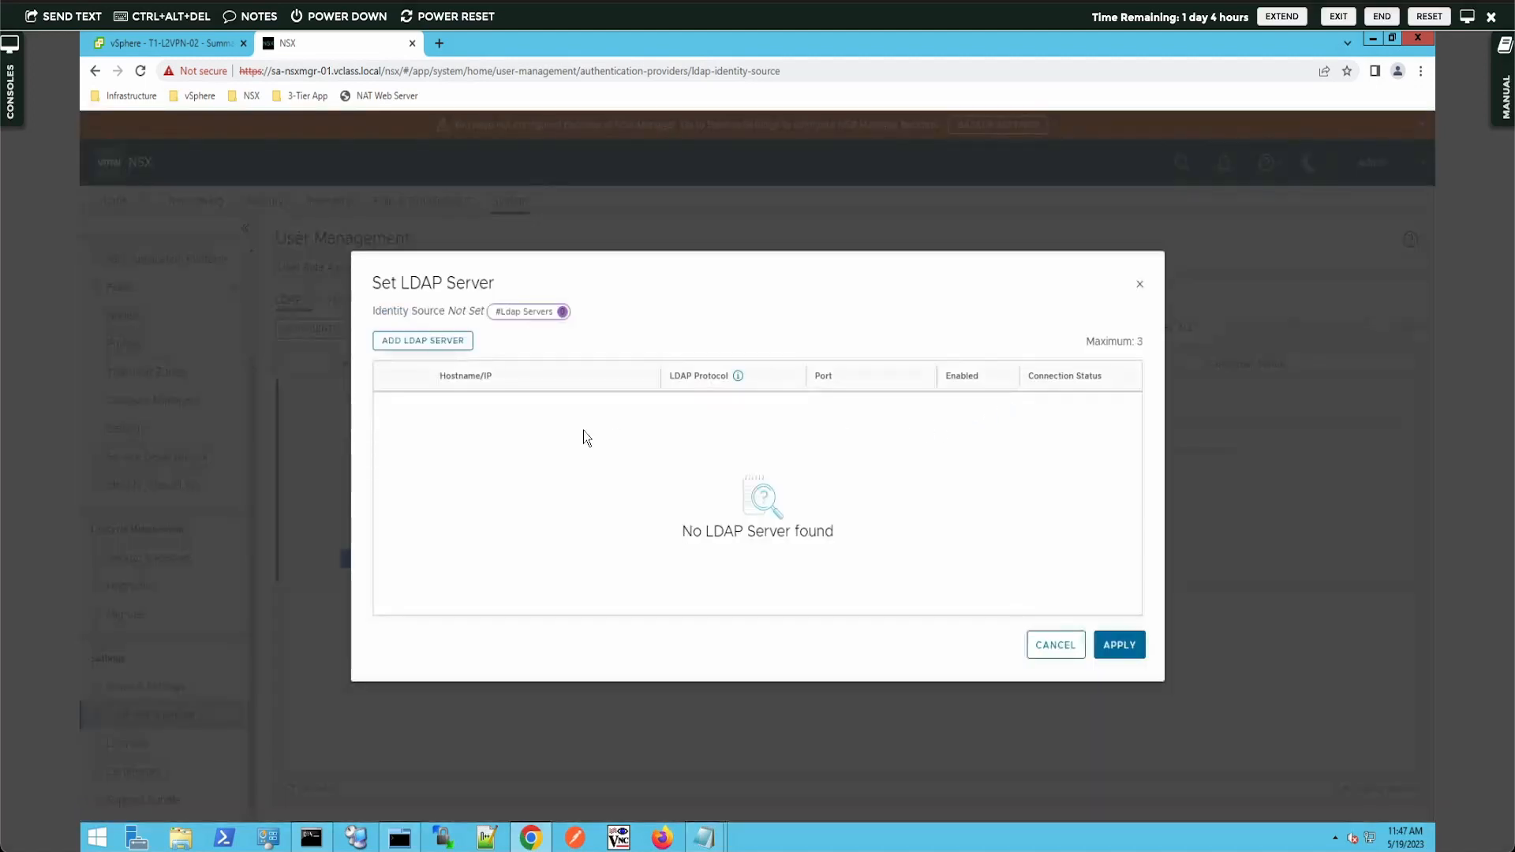
click(410, 343)
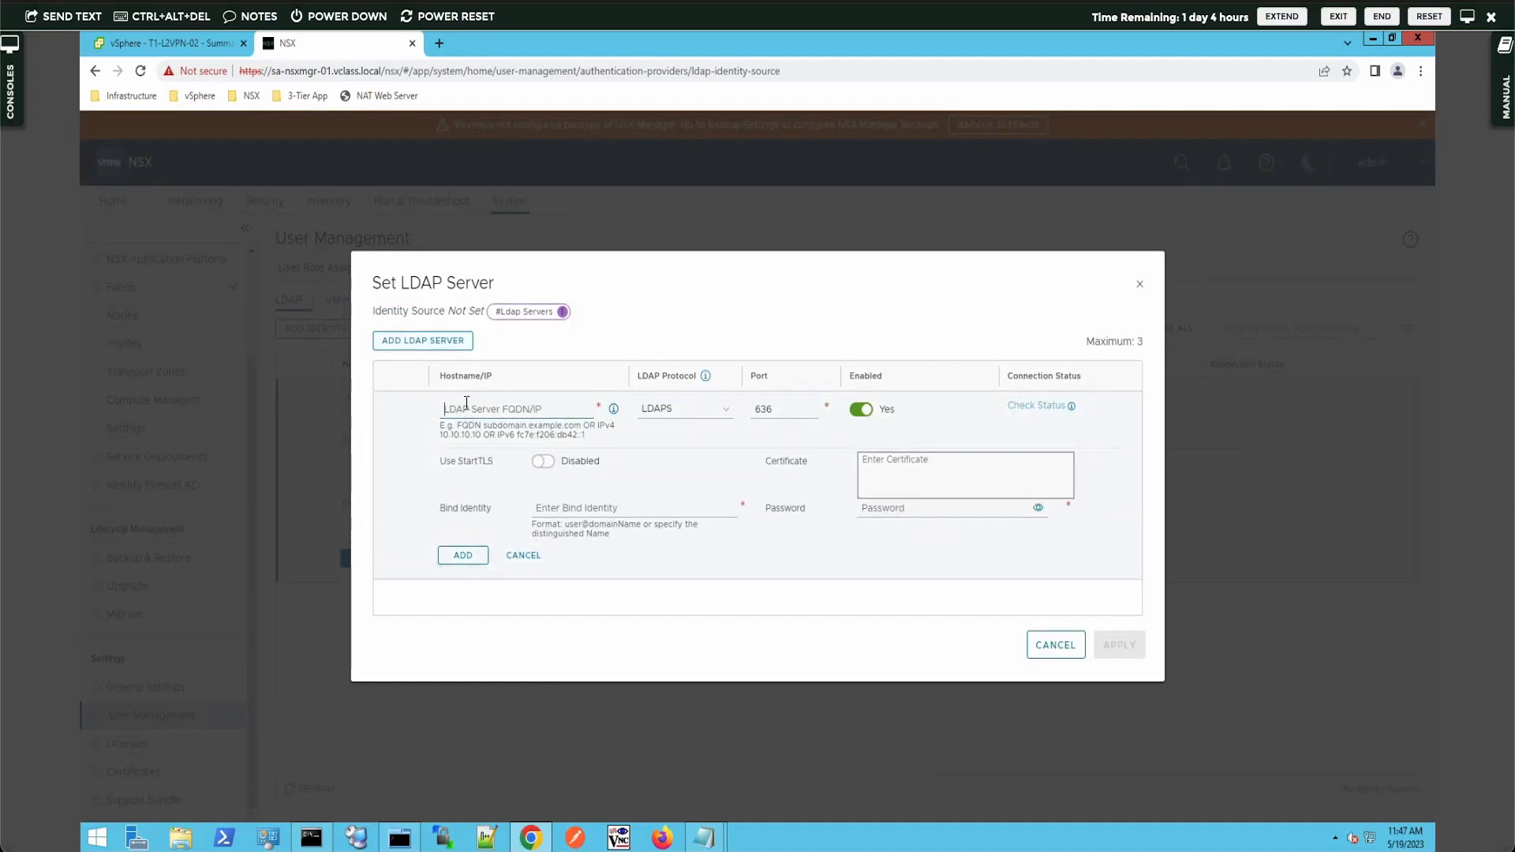
text(172.20)
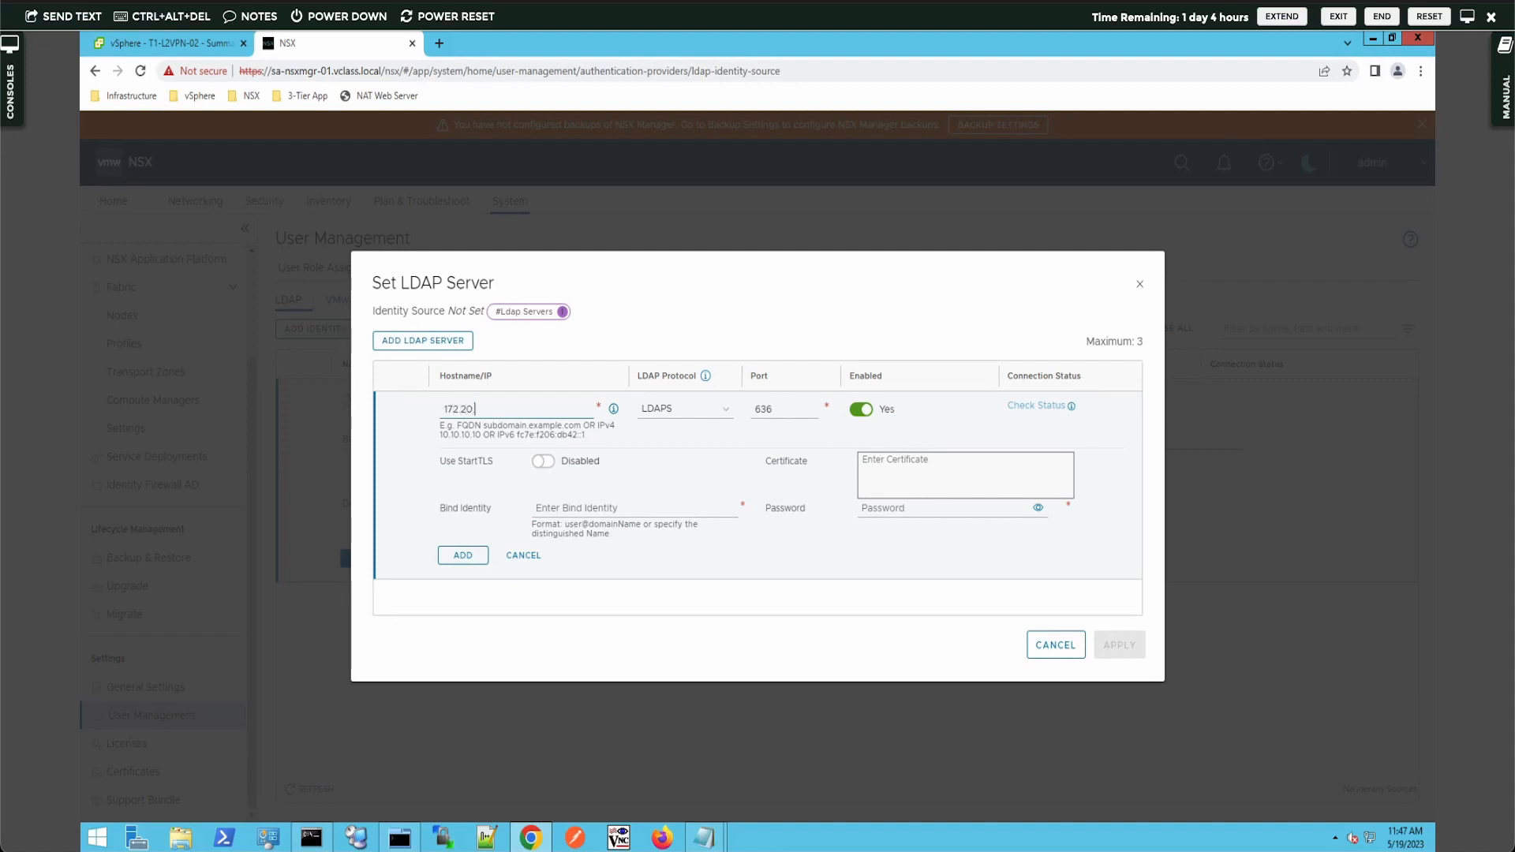
text(.10.10)
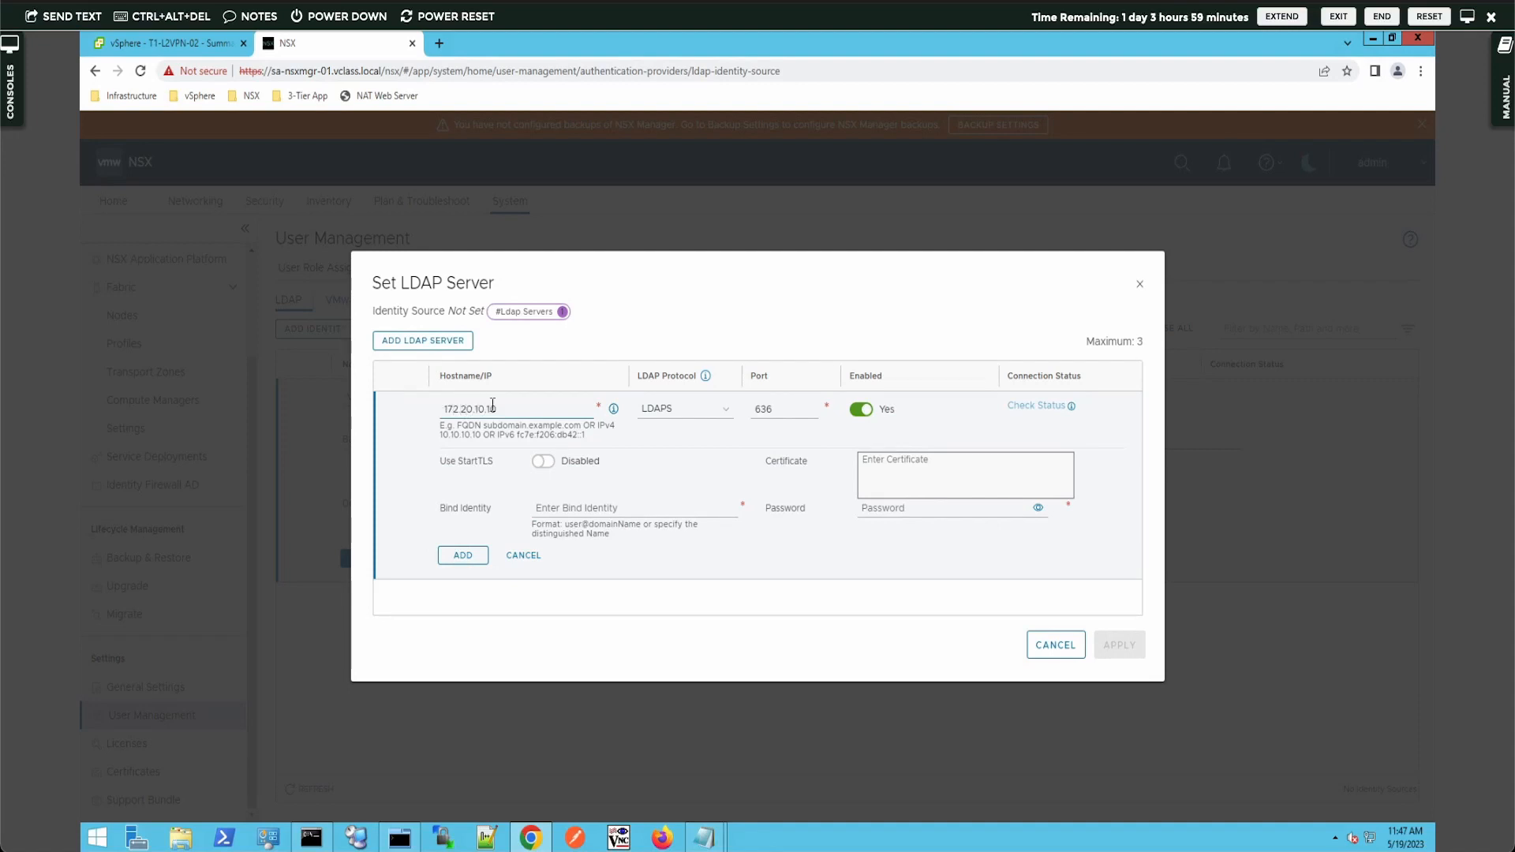
- Set the server protocol to plain LDAP on port 389 with StartTLS left disabled
click(727, 417)
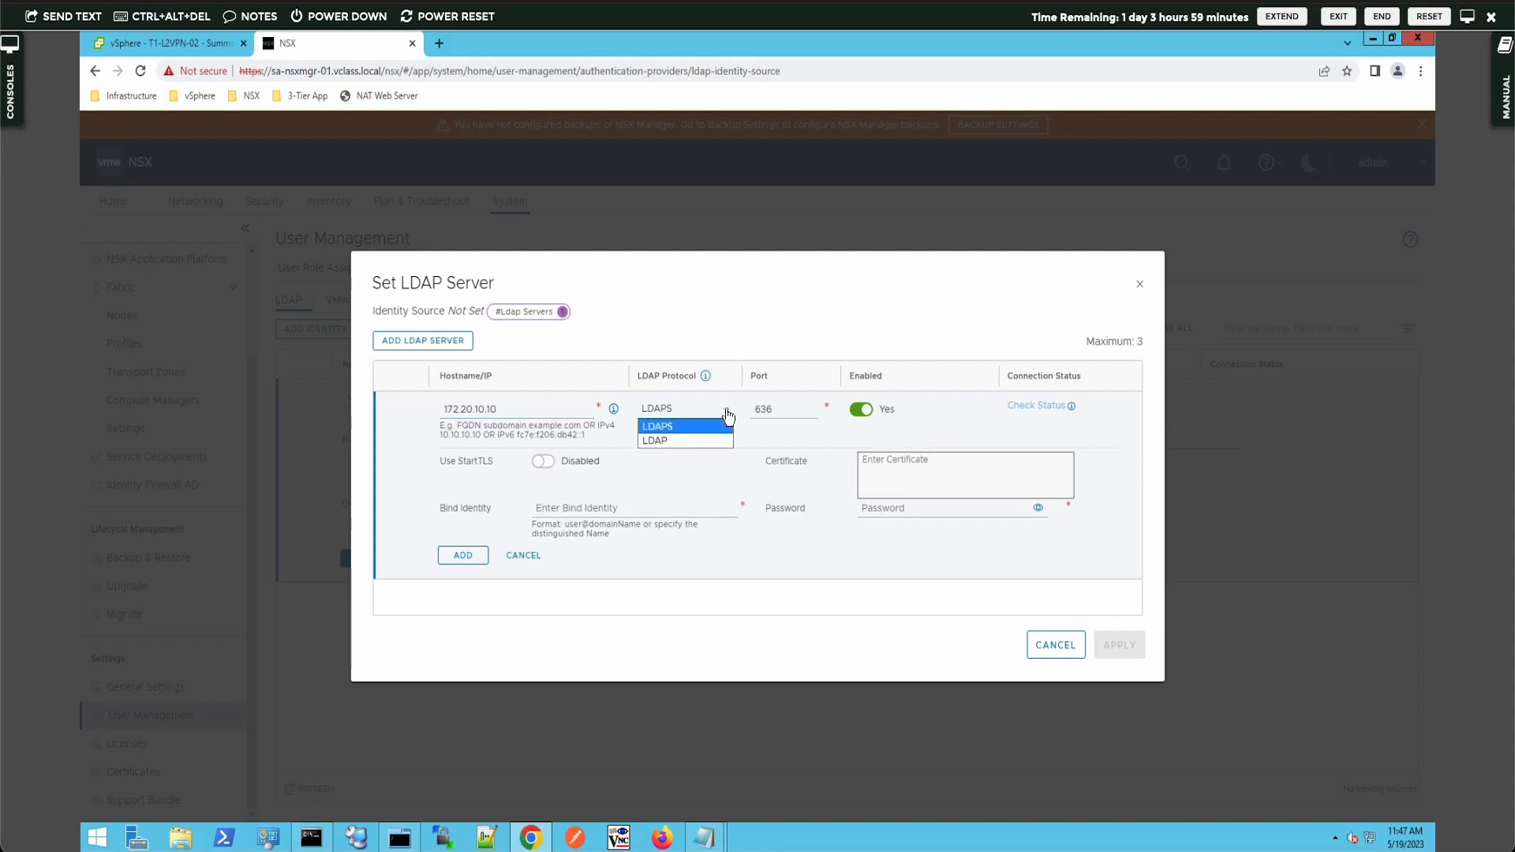
click(666, 444)
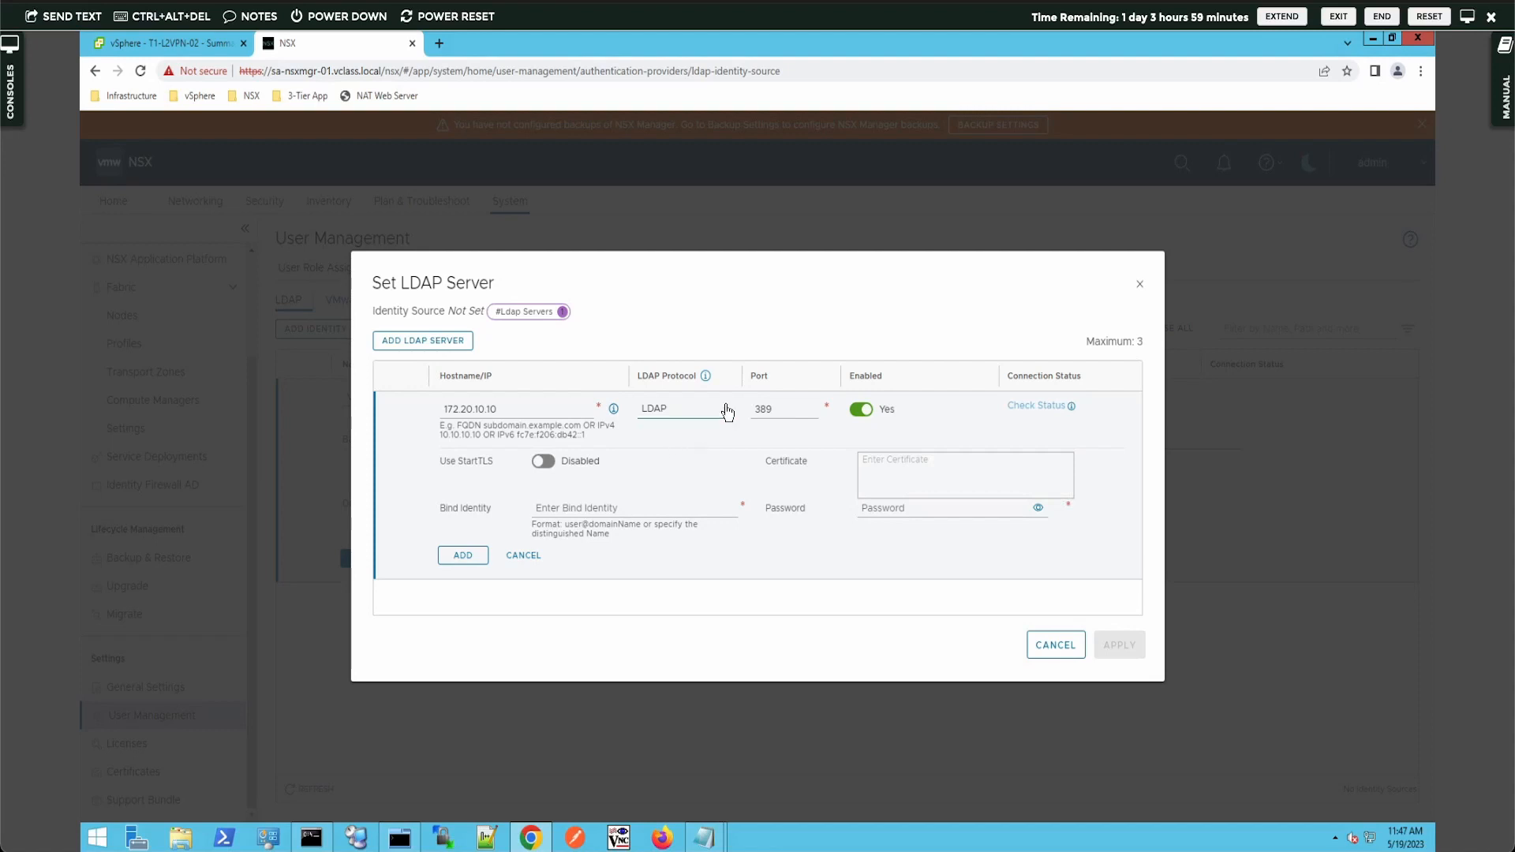
click(723, 411)
click(693, 426)
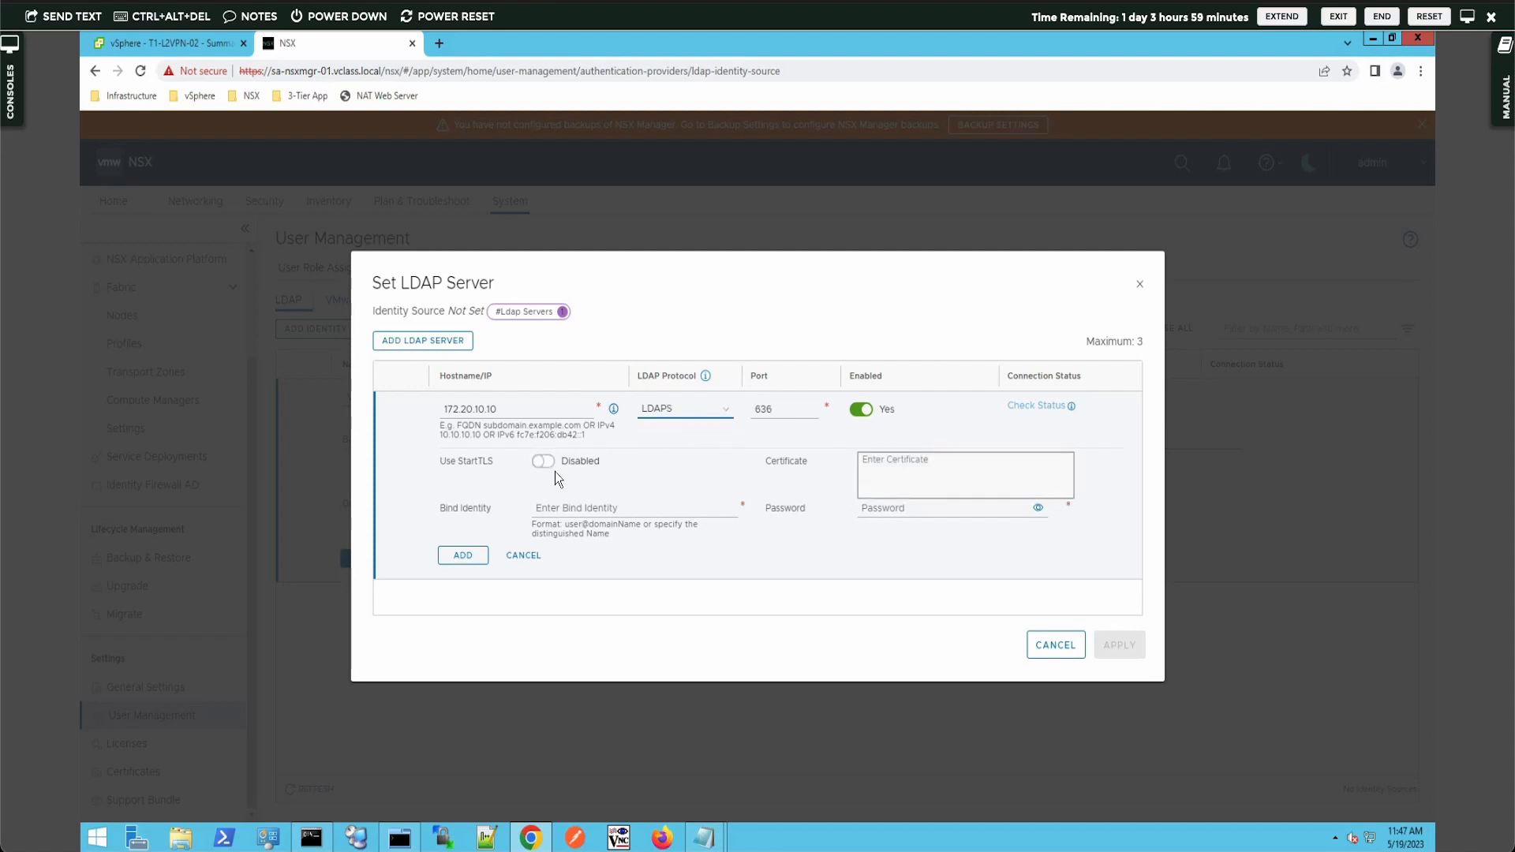
click(923, 468)
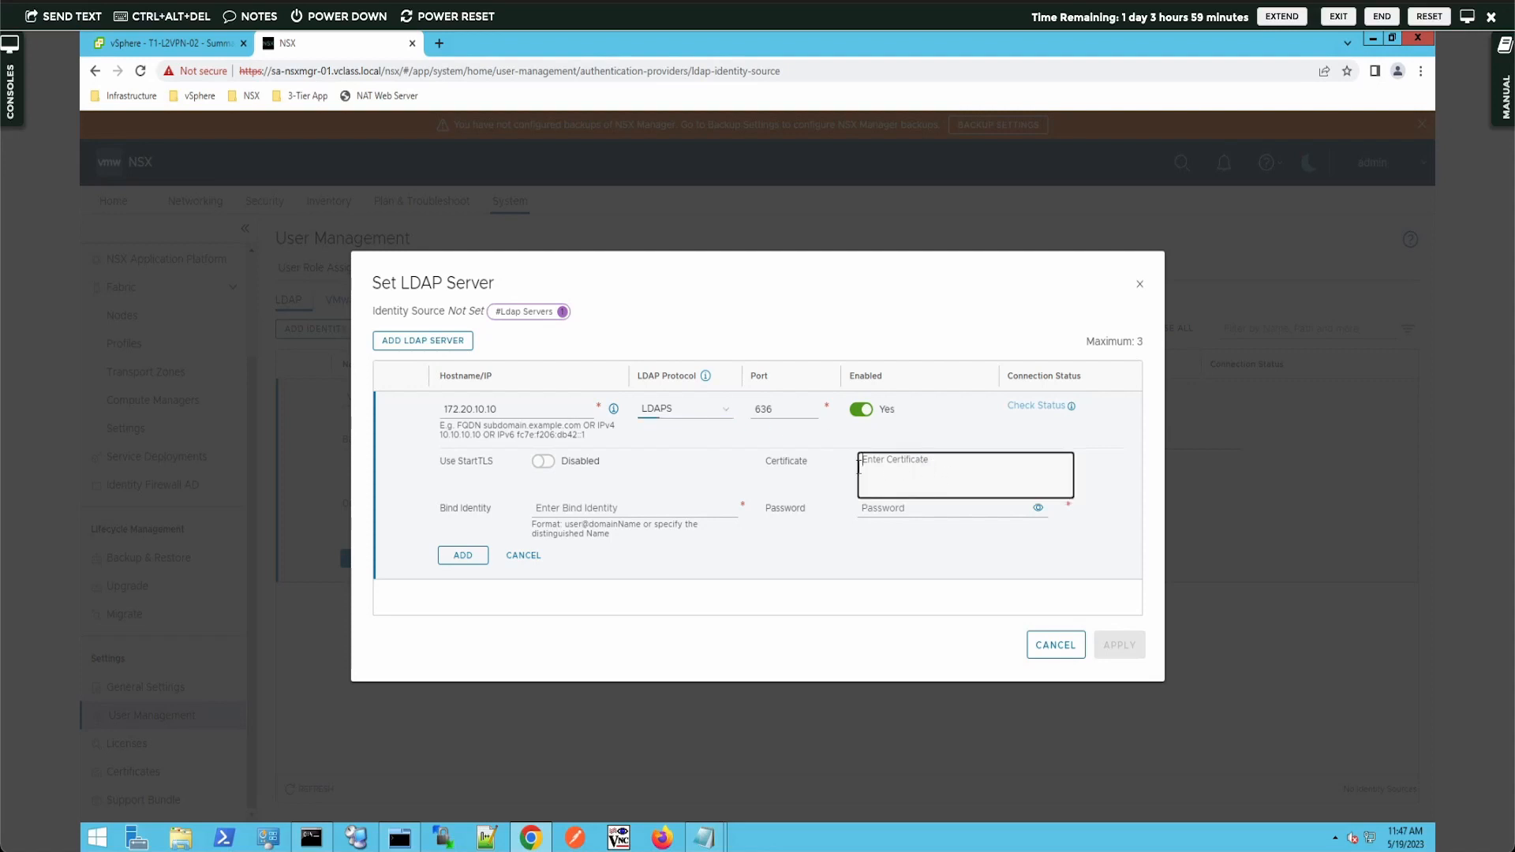
click(549, 463)
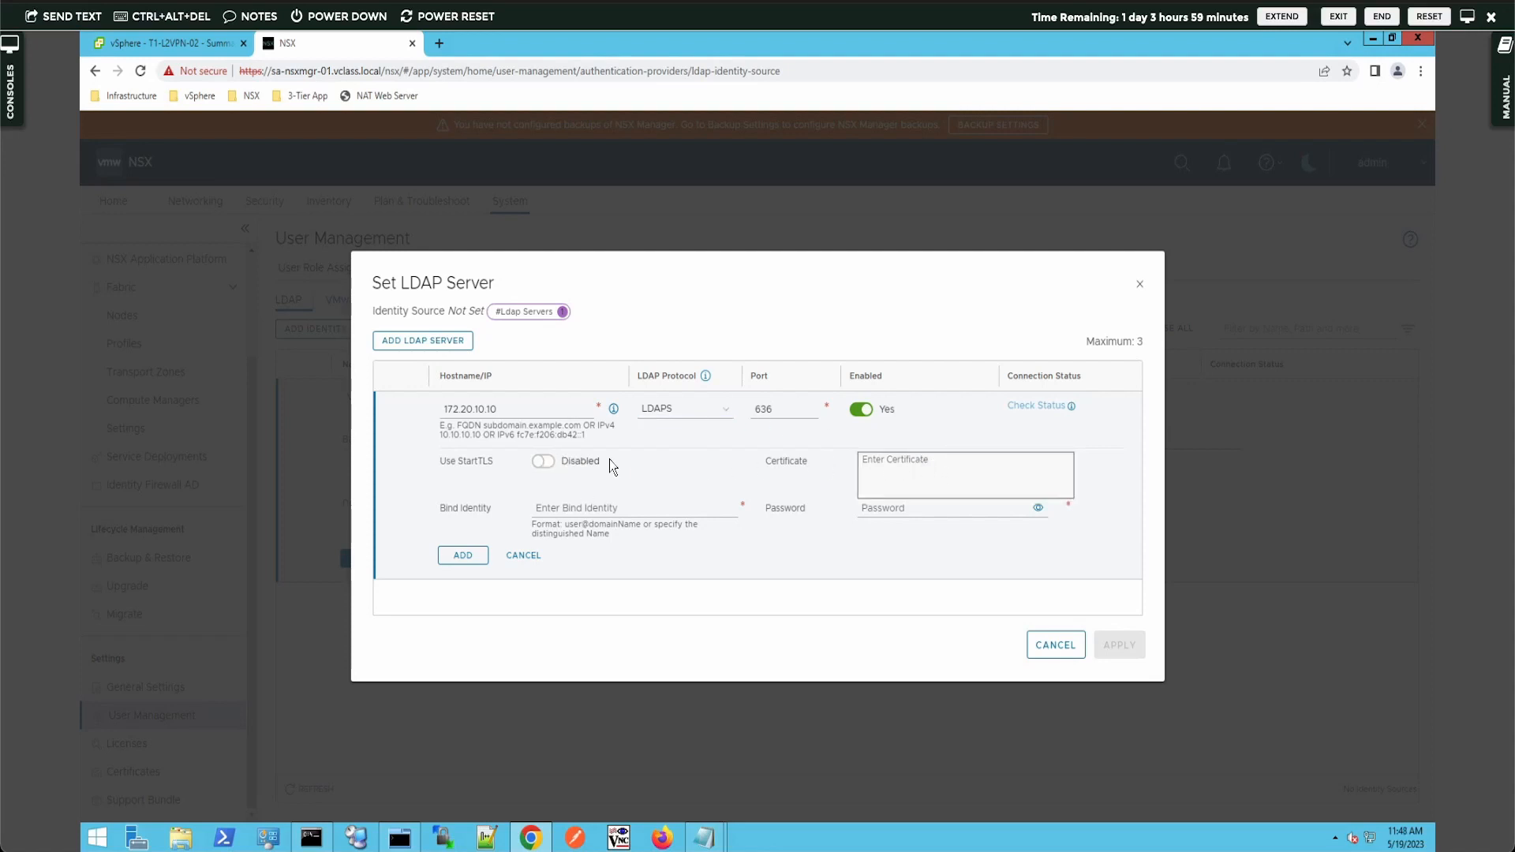
click(717, 414)
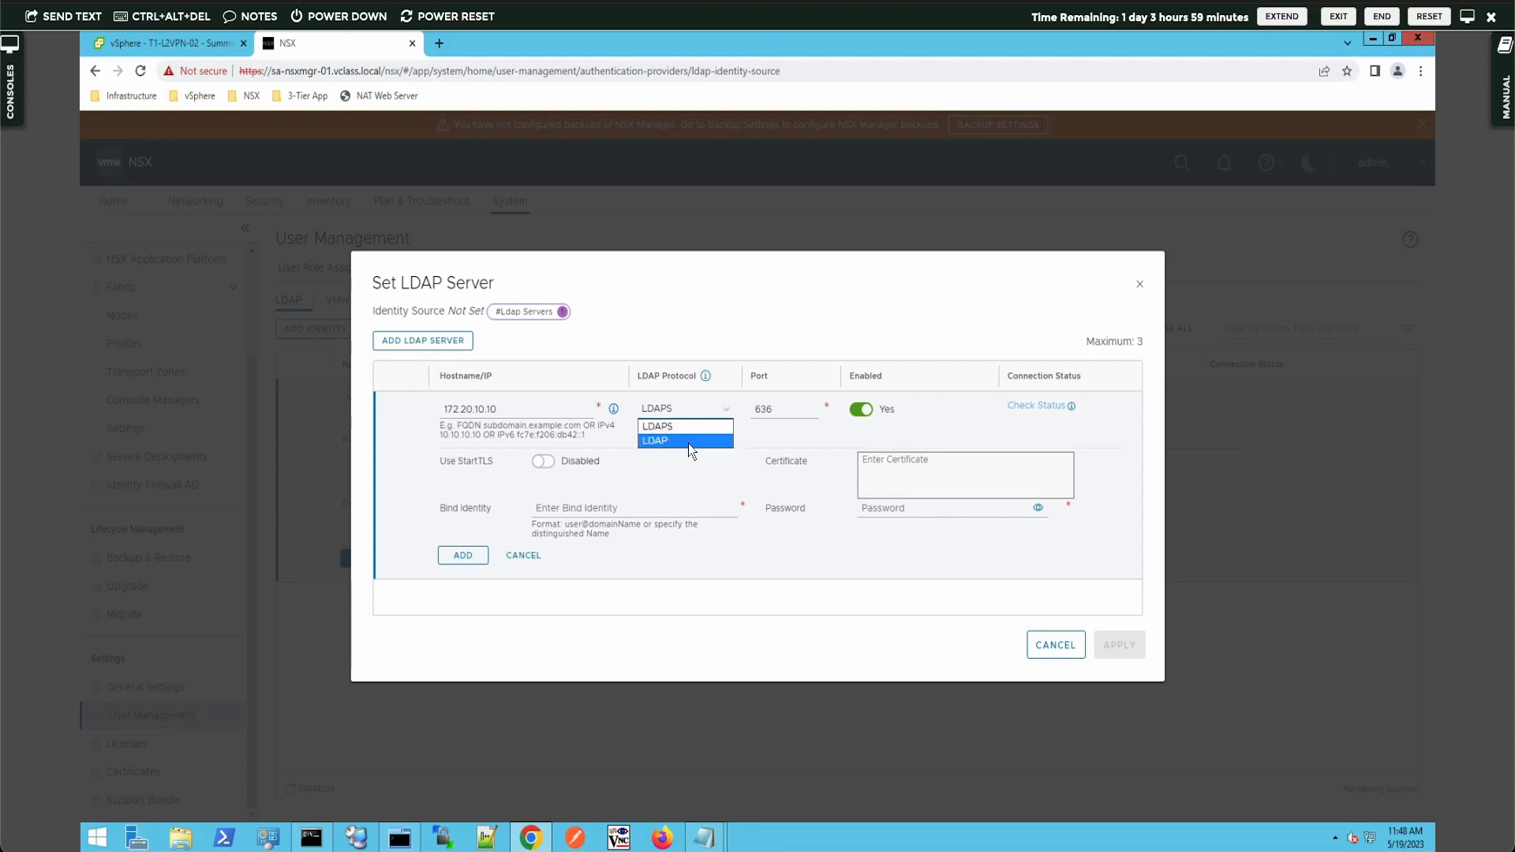
click(686, 440)
click(542, 462)
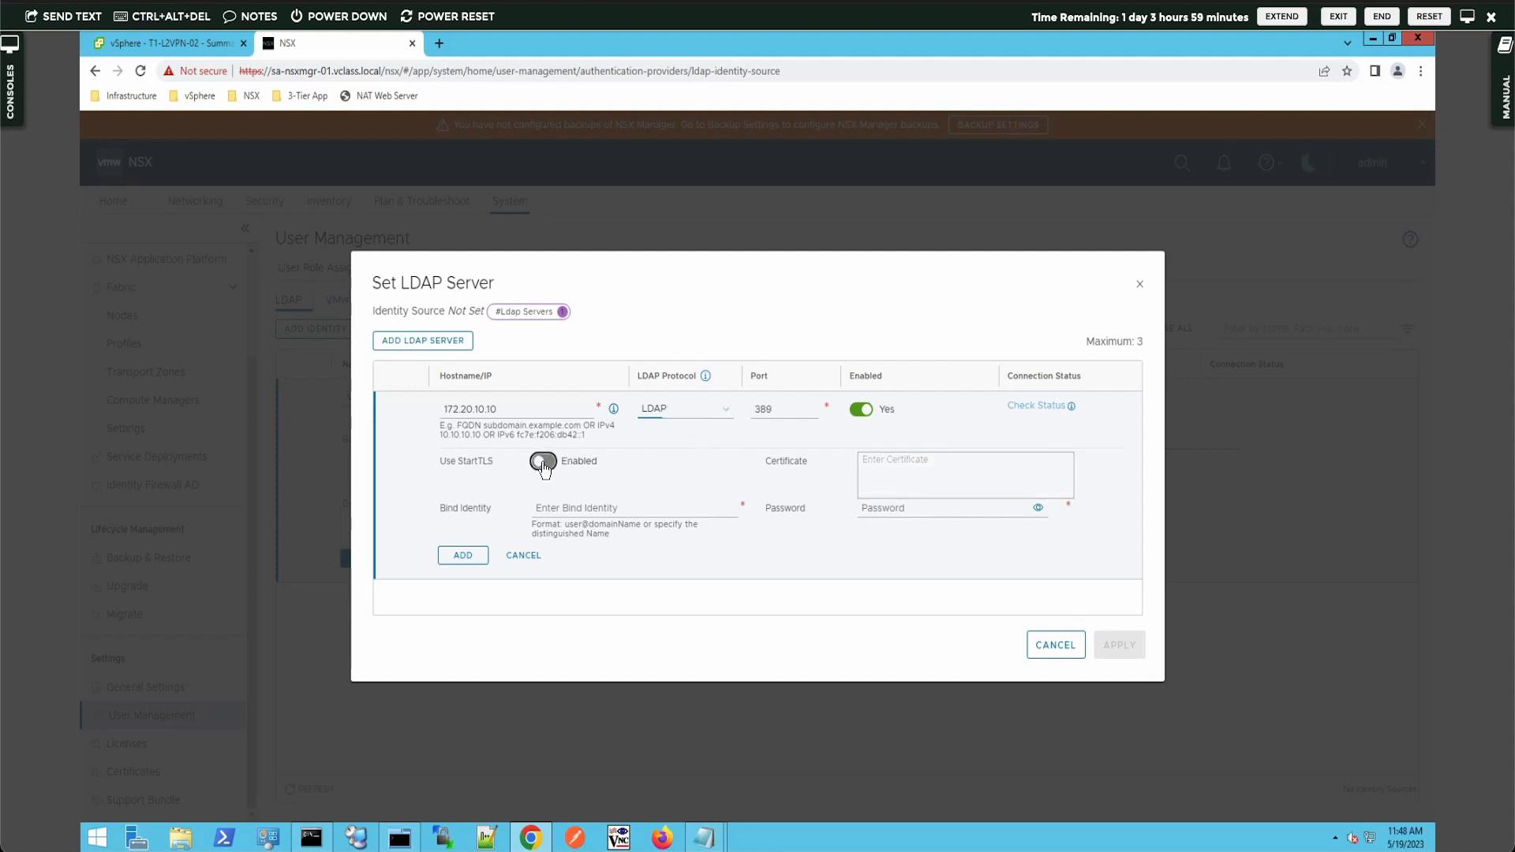
click(543, 463)
- Enter the domain administrator account as the bind identity, correcting the domain spelling
click(597, 510)
text(administrator@vcass)
text(olca)
key(Left)
key(Left)
key(Left)
key(Left)
key(Left)
key(Left)
key(Left)
key(Left)
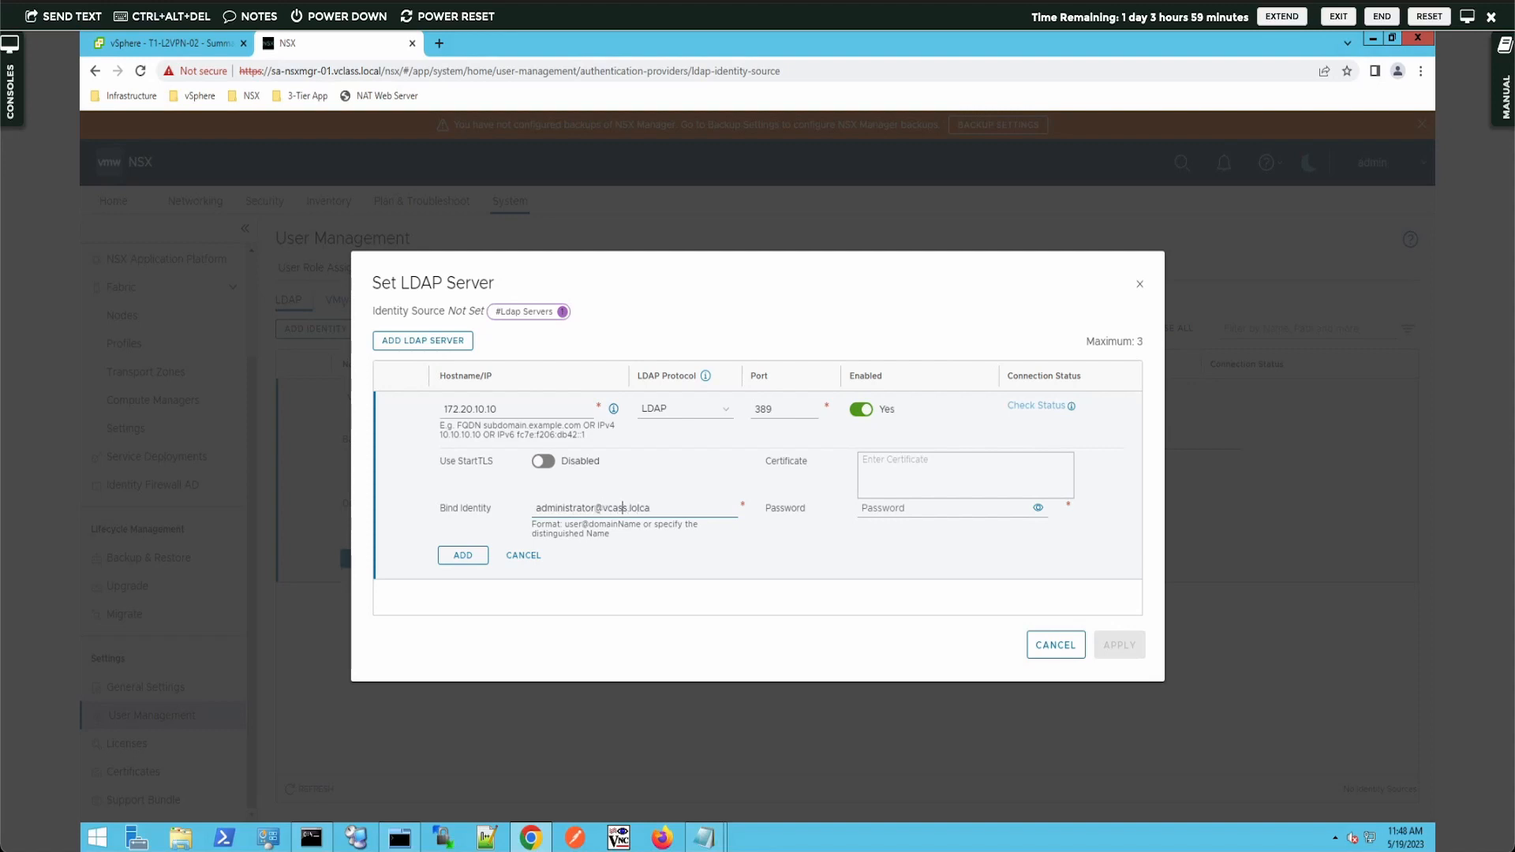
text(l)
key(BackSpace)
text(cal)
- Enter and verify the bind password, then add the 172.20.10.10 server to the list
click(877, 509)
text(VMware1!)
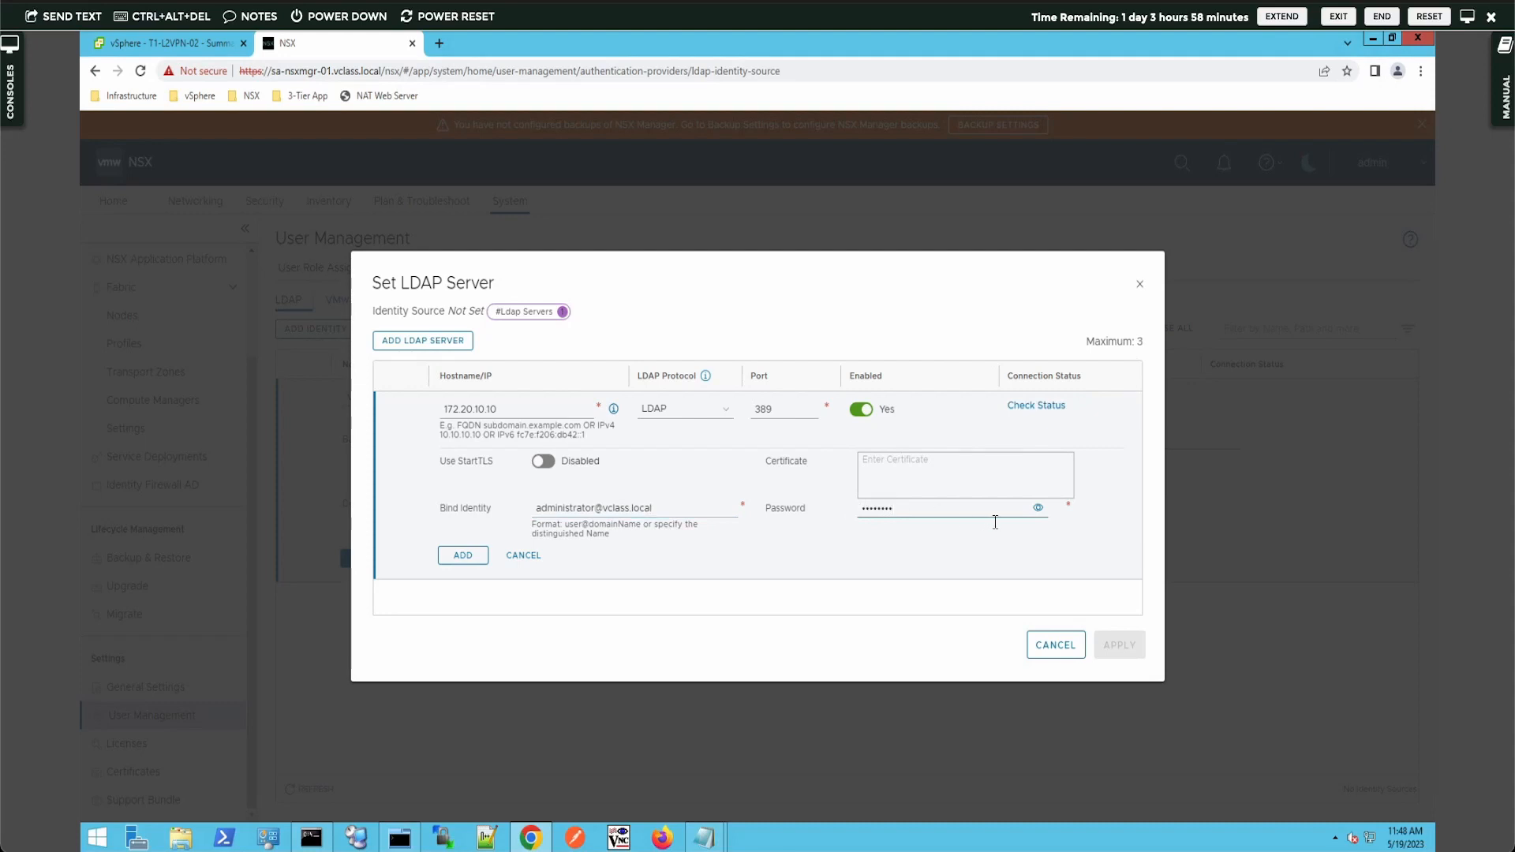
click(1037, 507)
click(464, 555)
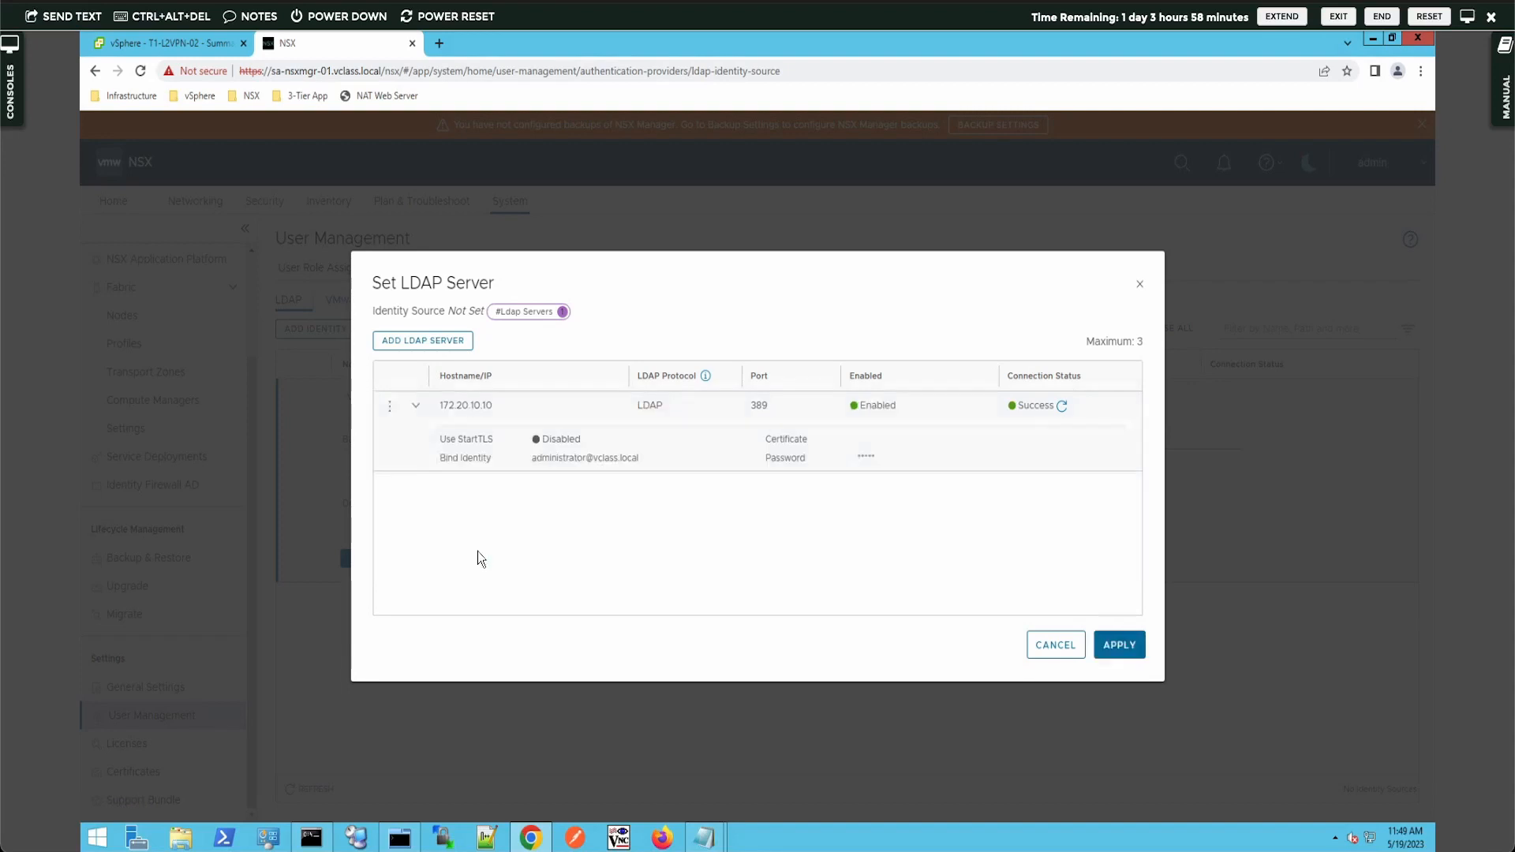
- Apply the LDAP server, save the VCLASS identity source, and view the User Role Assignment list
click(1122, 645)
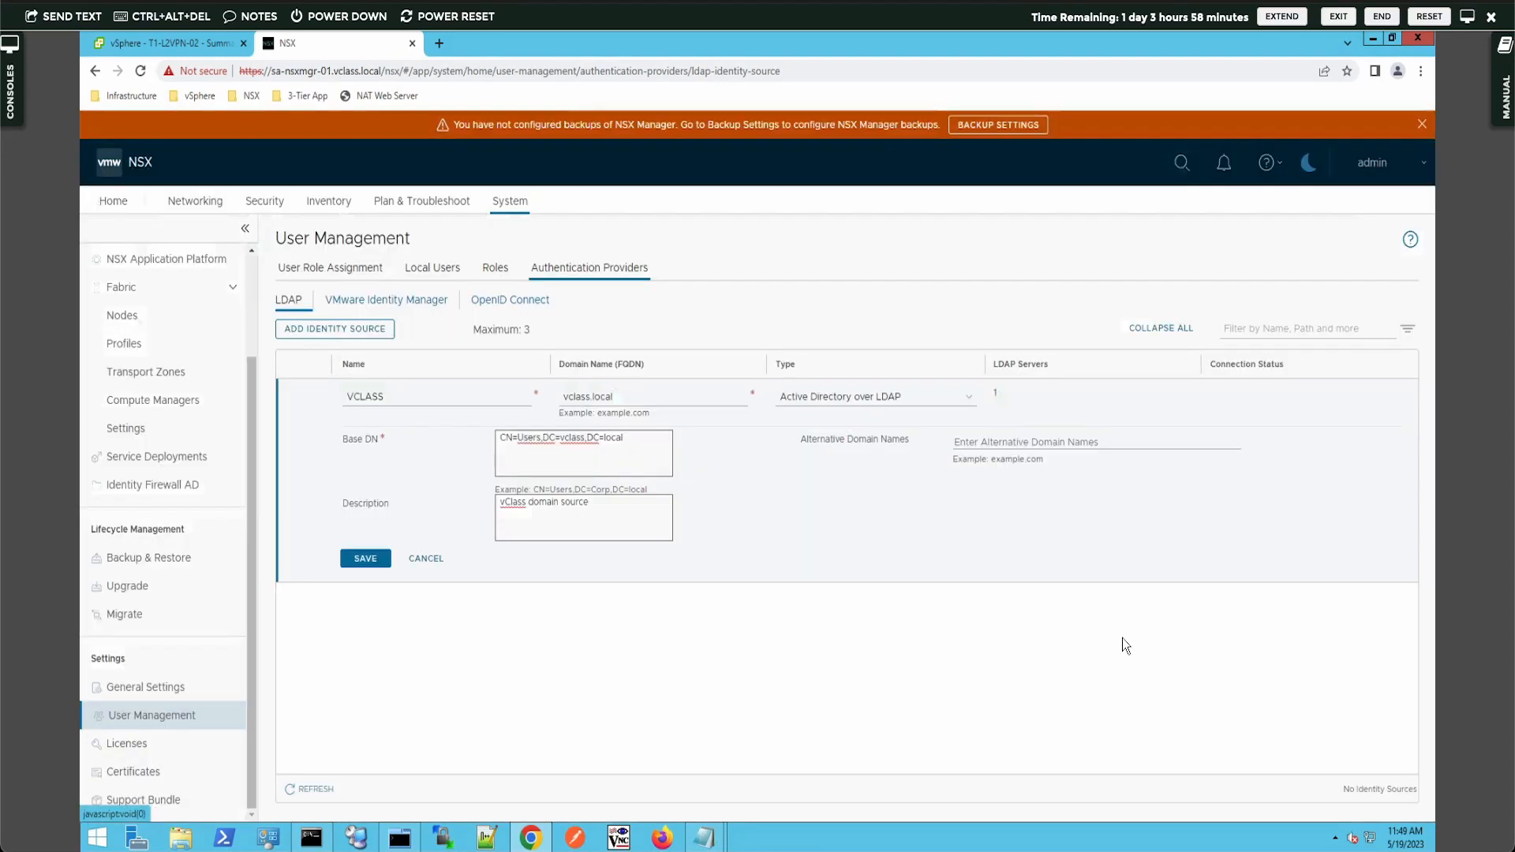
click(377, 557)
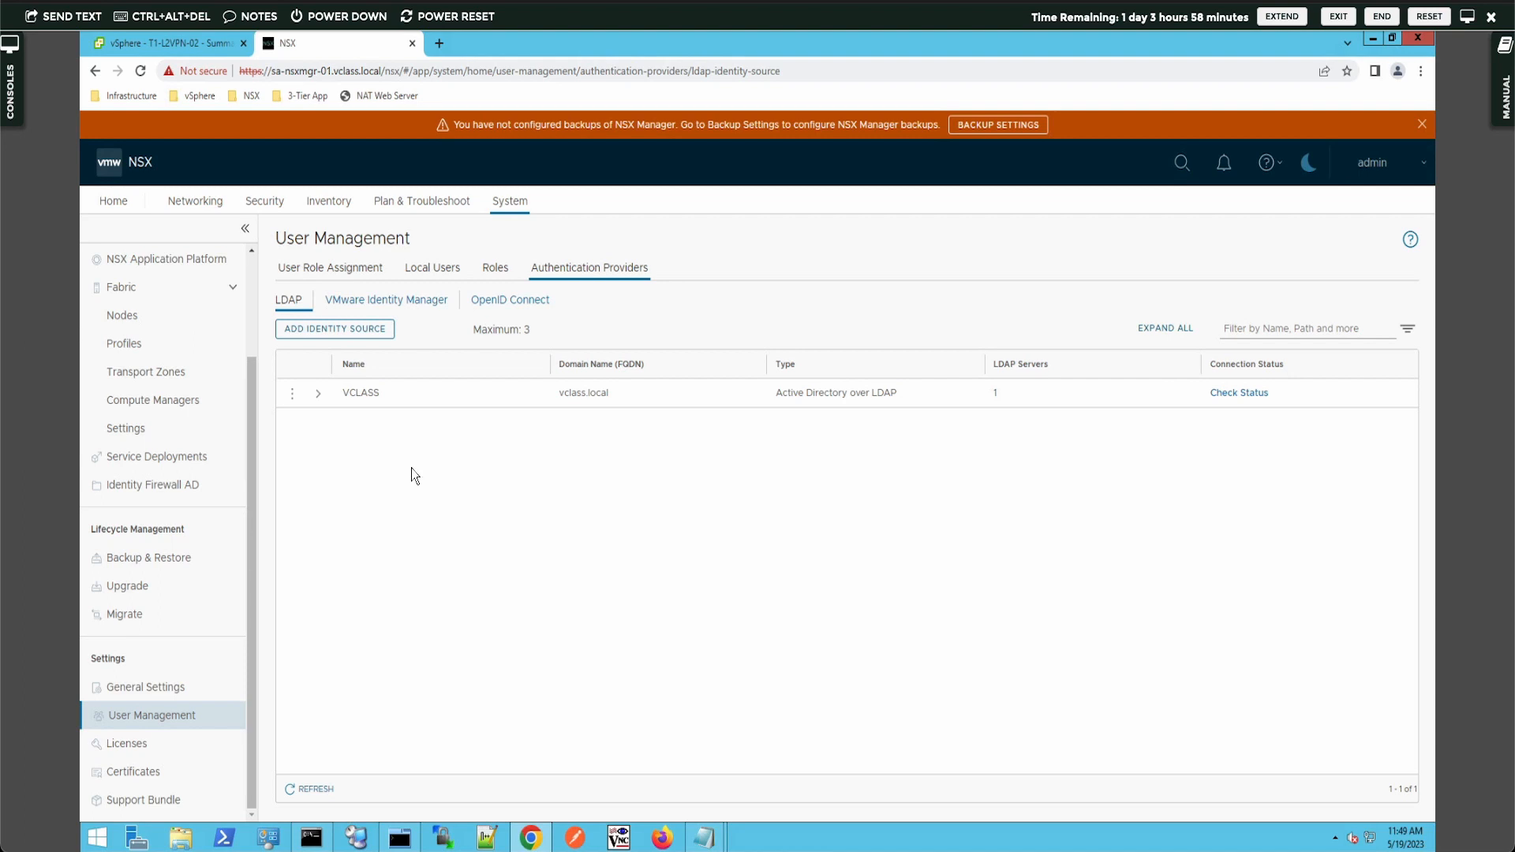
click(324, 271)
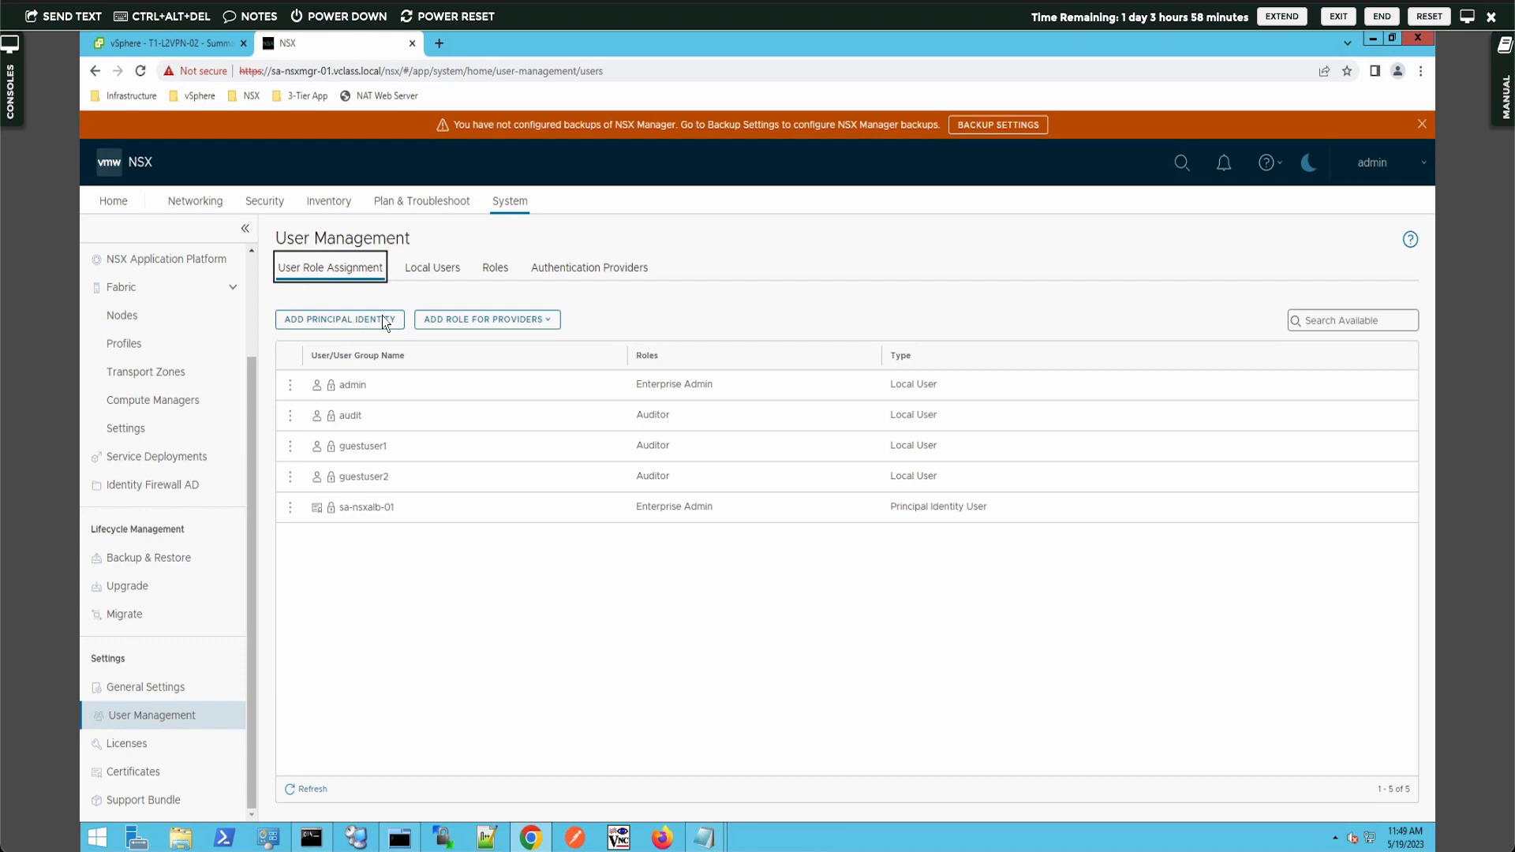
- Start an LDAP role assignment and select the domain user from the VCLASS domain
click(471, 324)
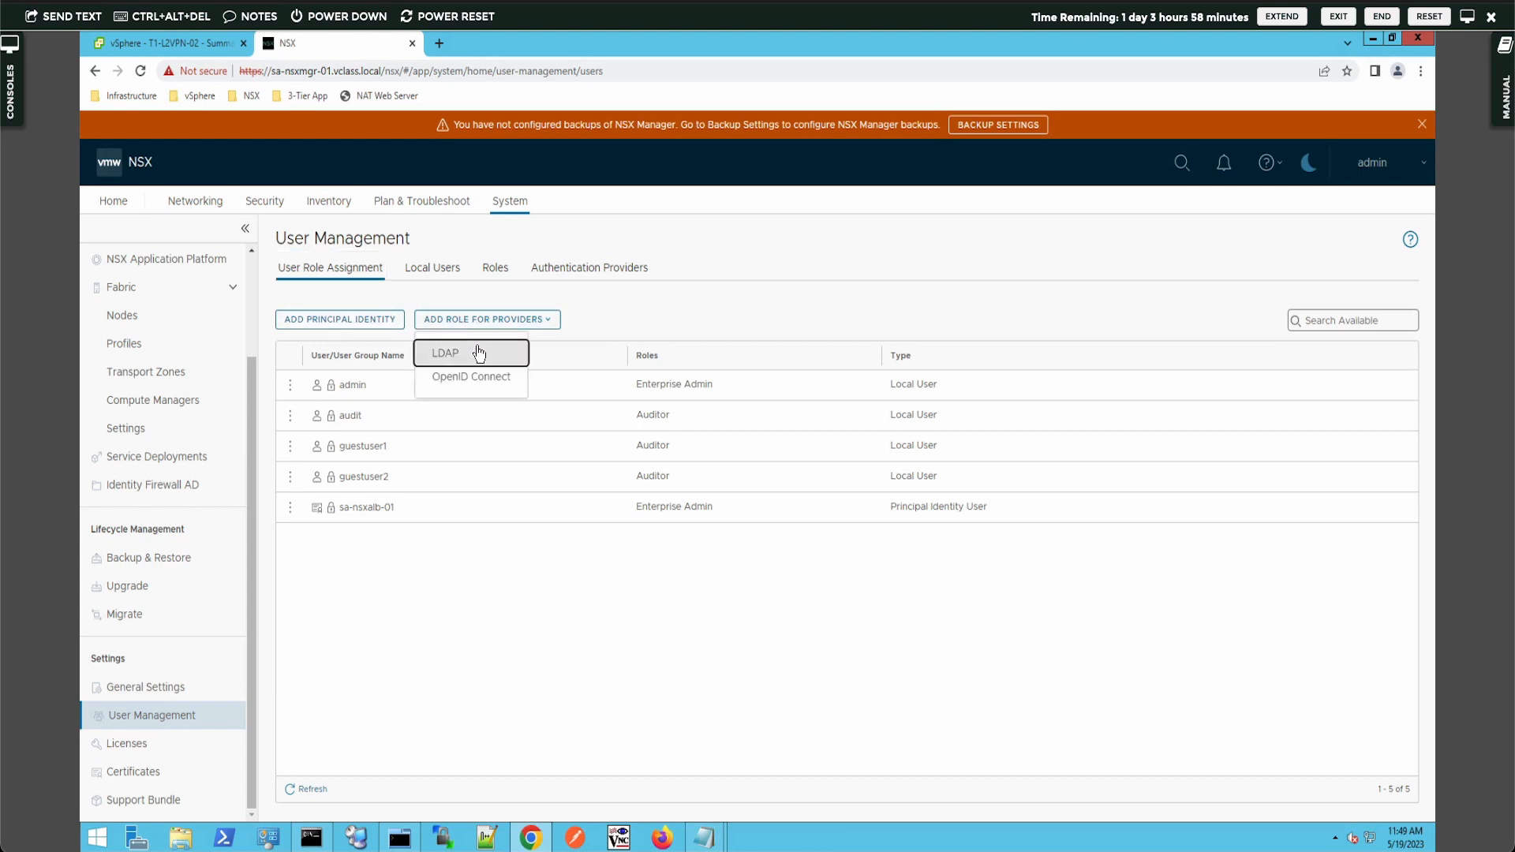
click(478, 352)
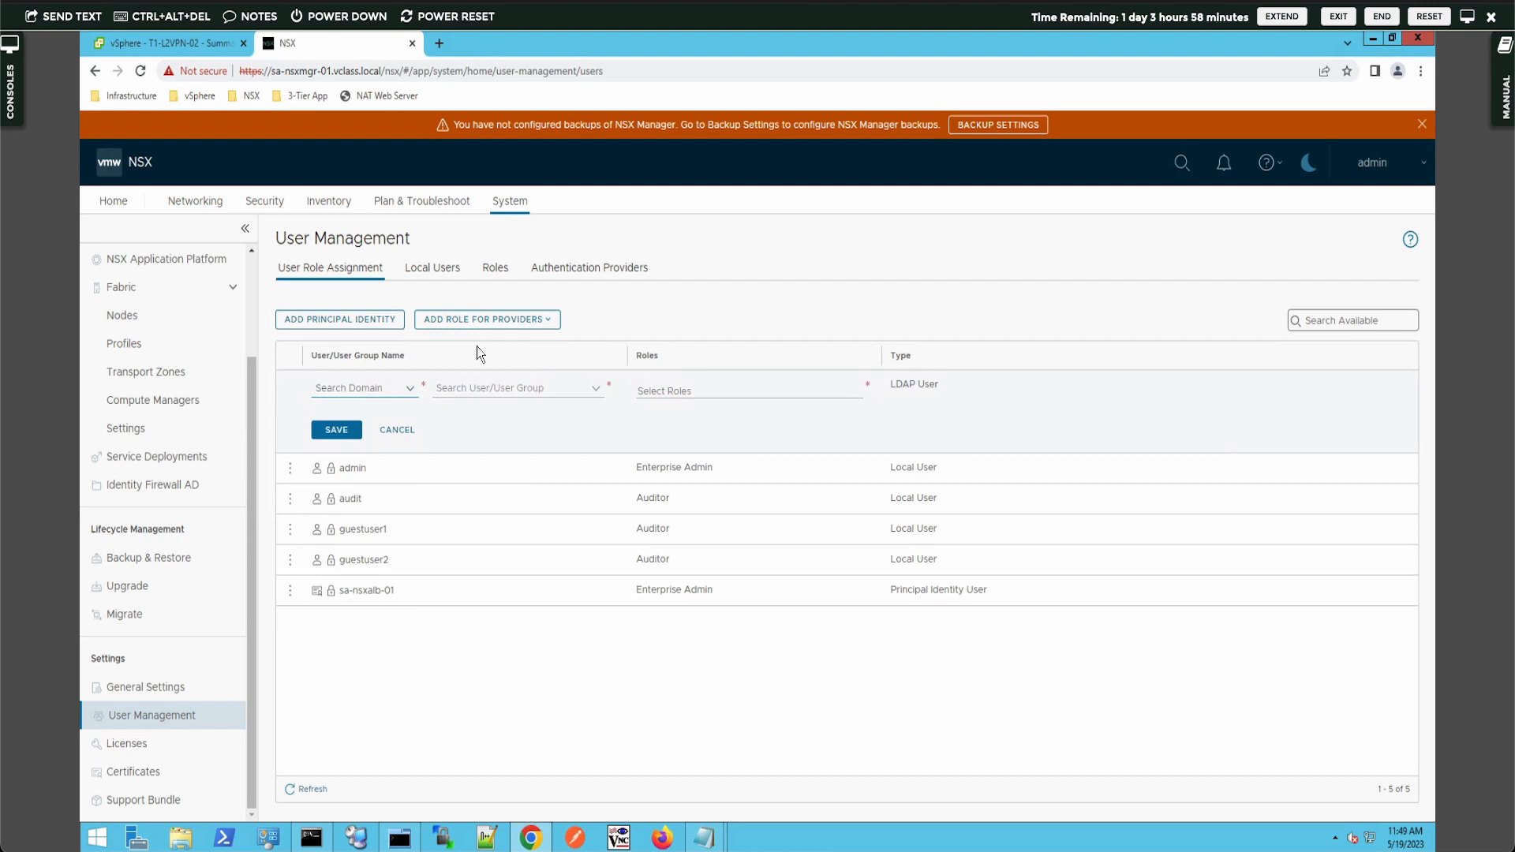
click(363, 391)
click(351, 412)
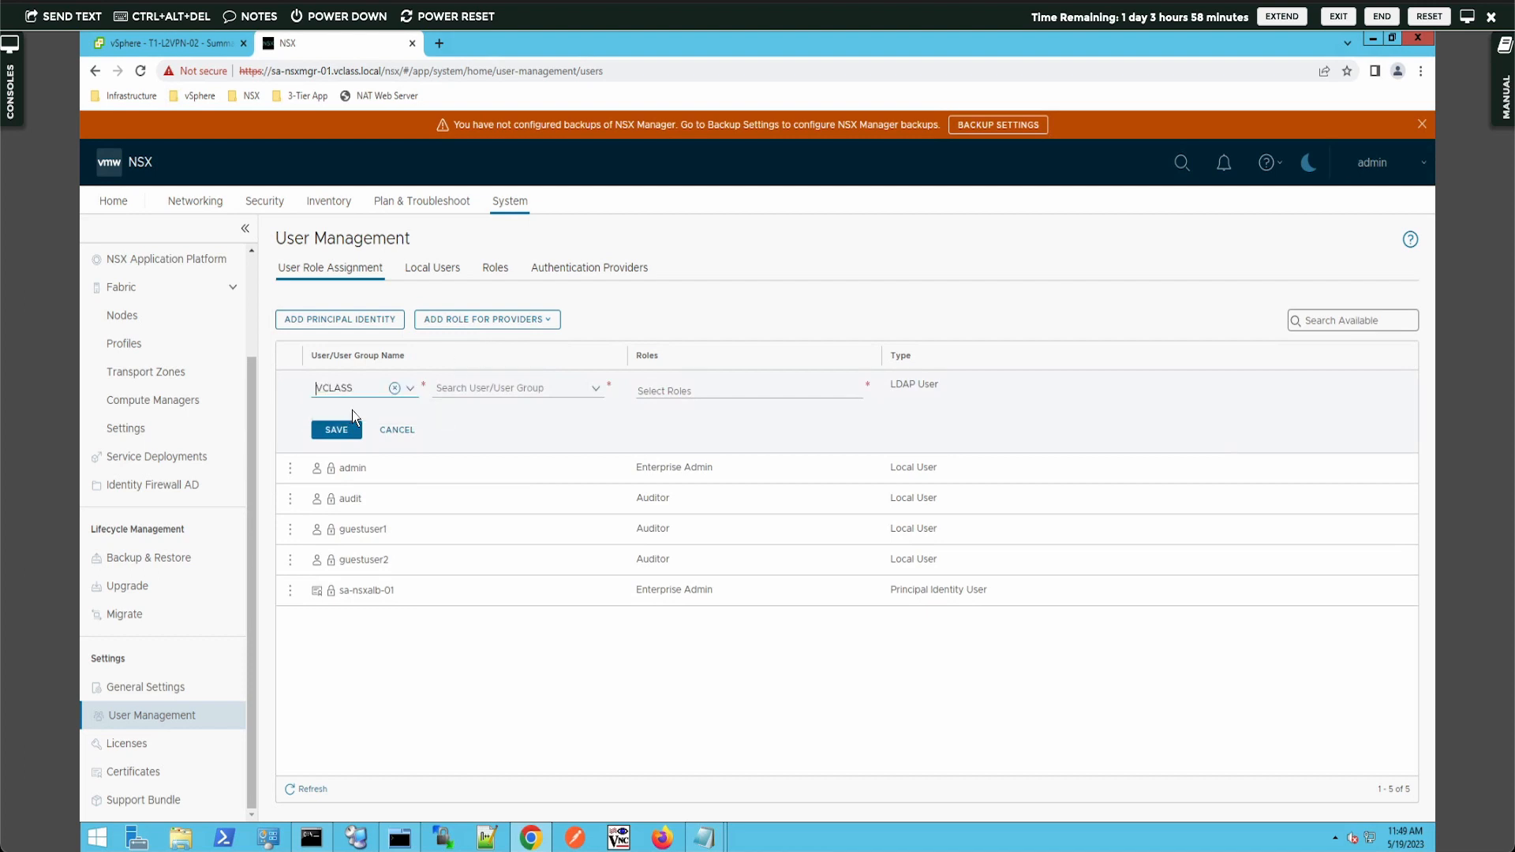
click(492, 390)
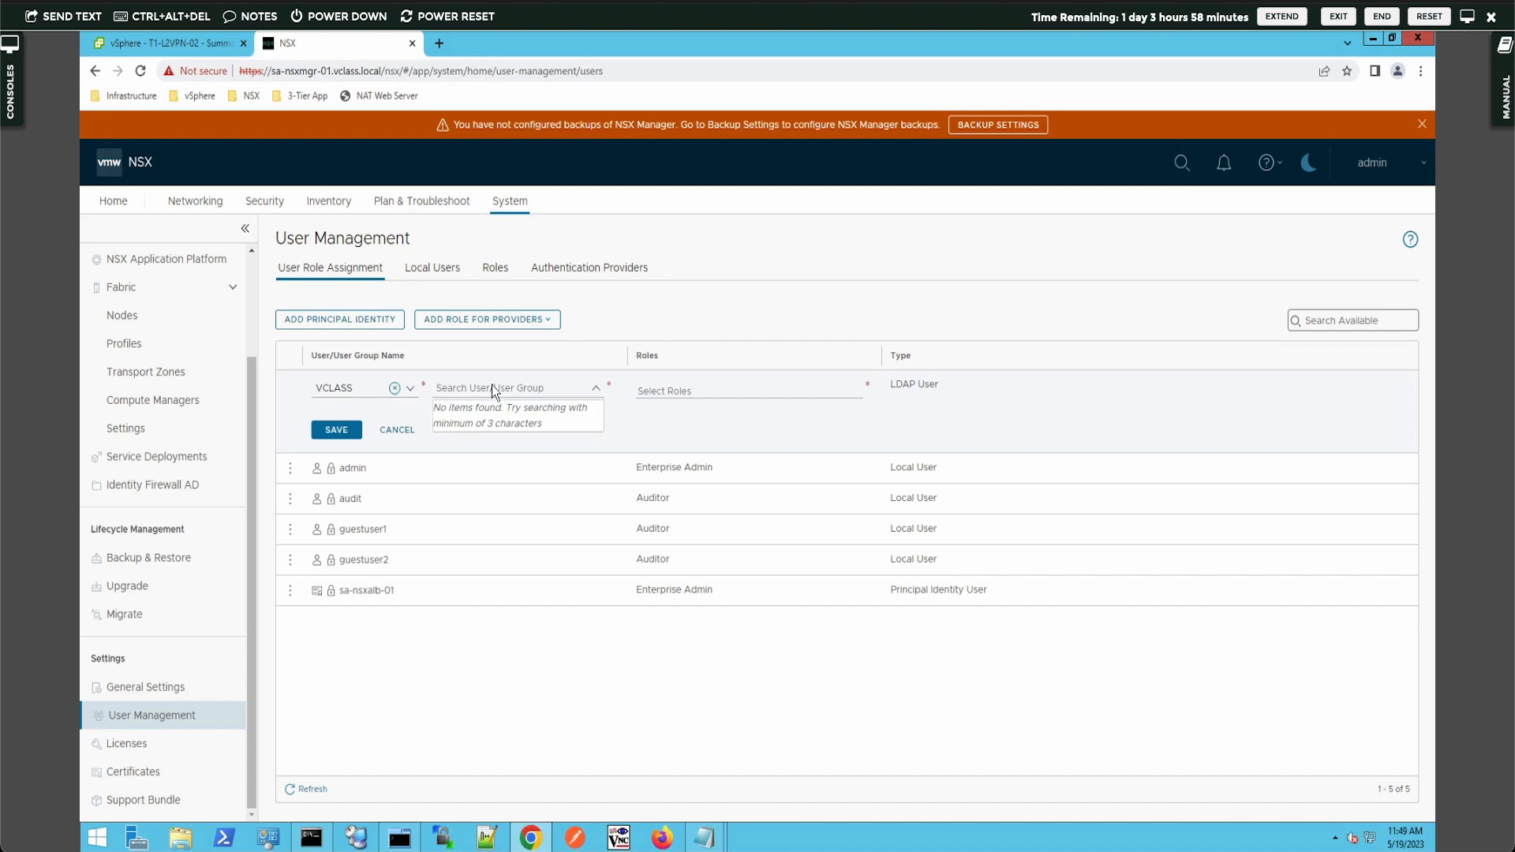
text(jdeo)
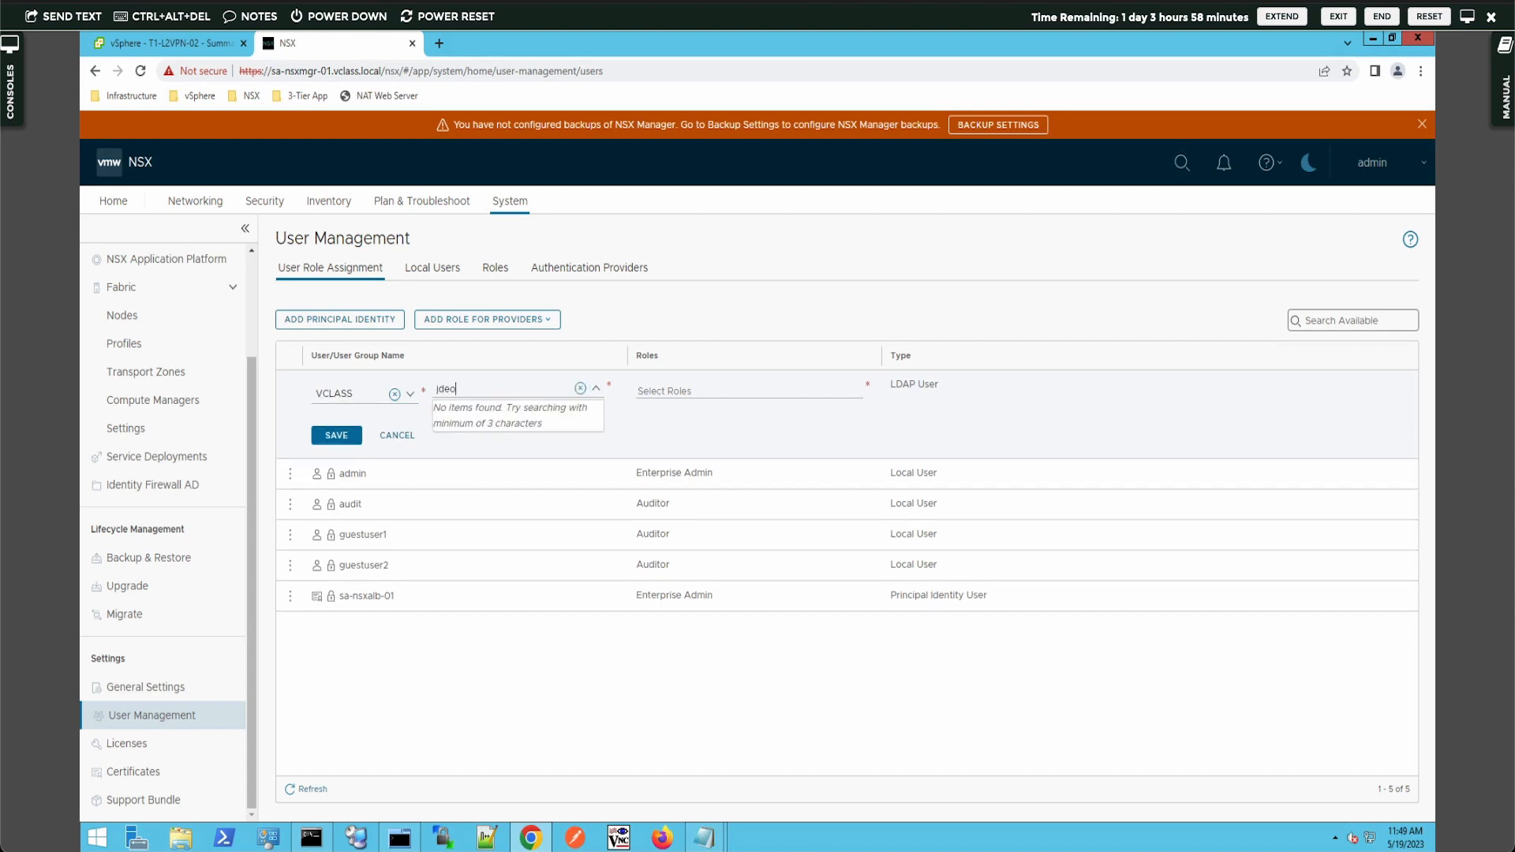
key(BackSpace)
key(BackSpace)
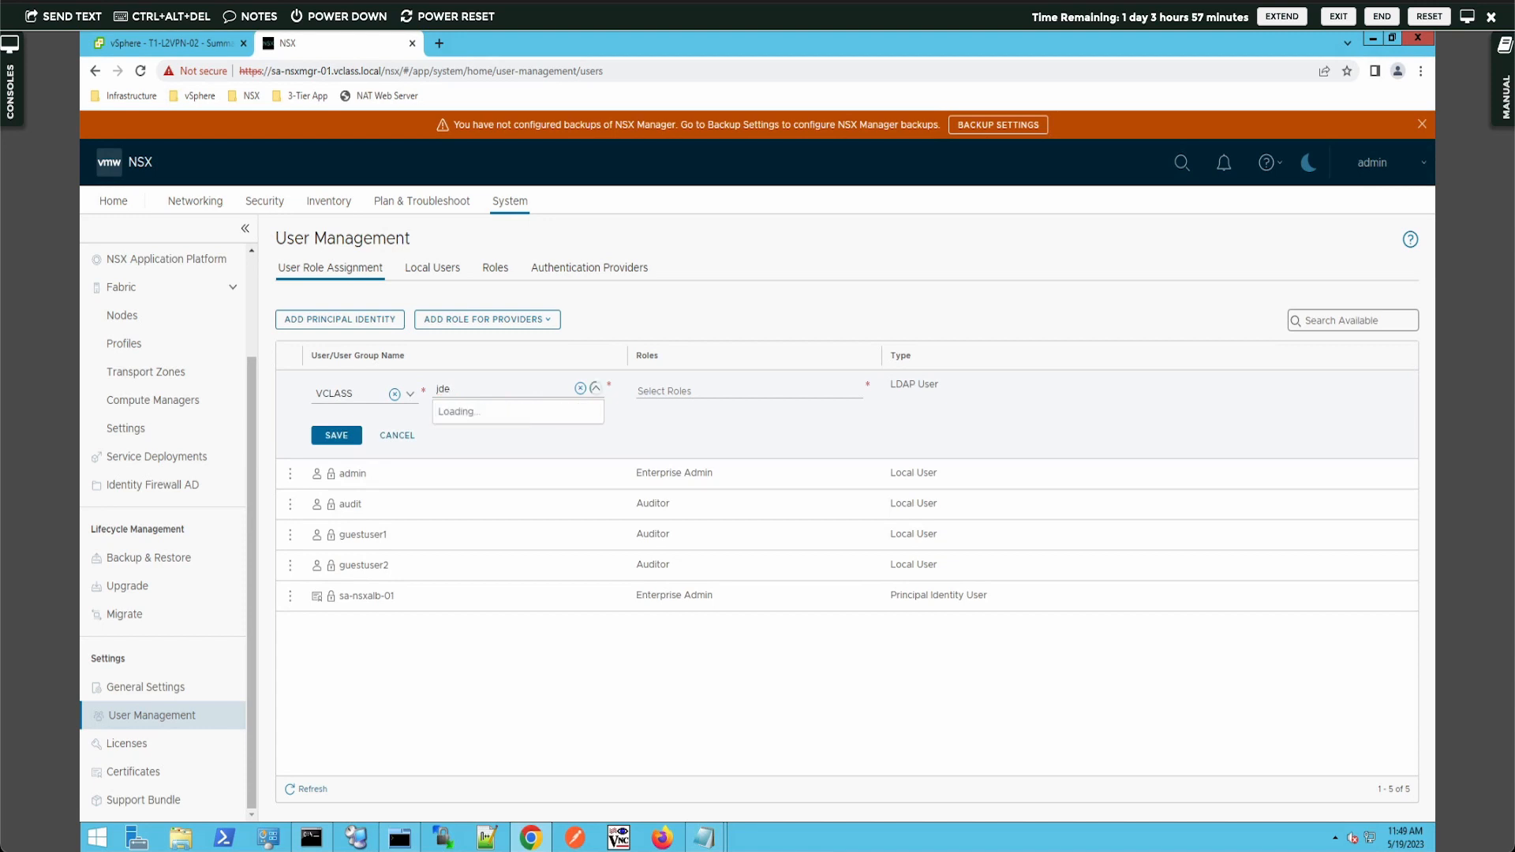
text(oe)
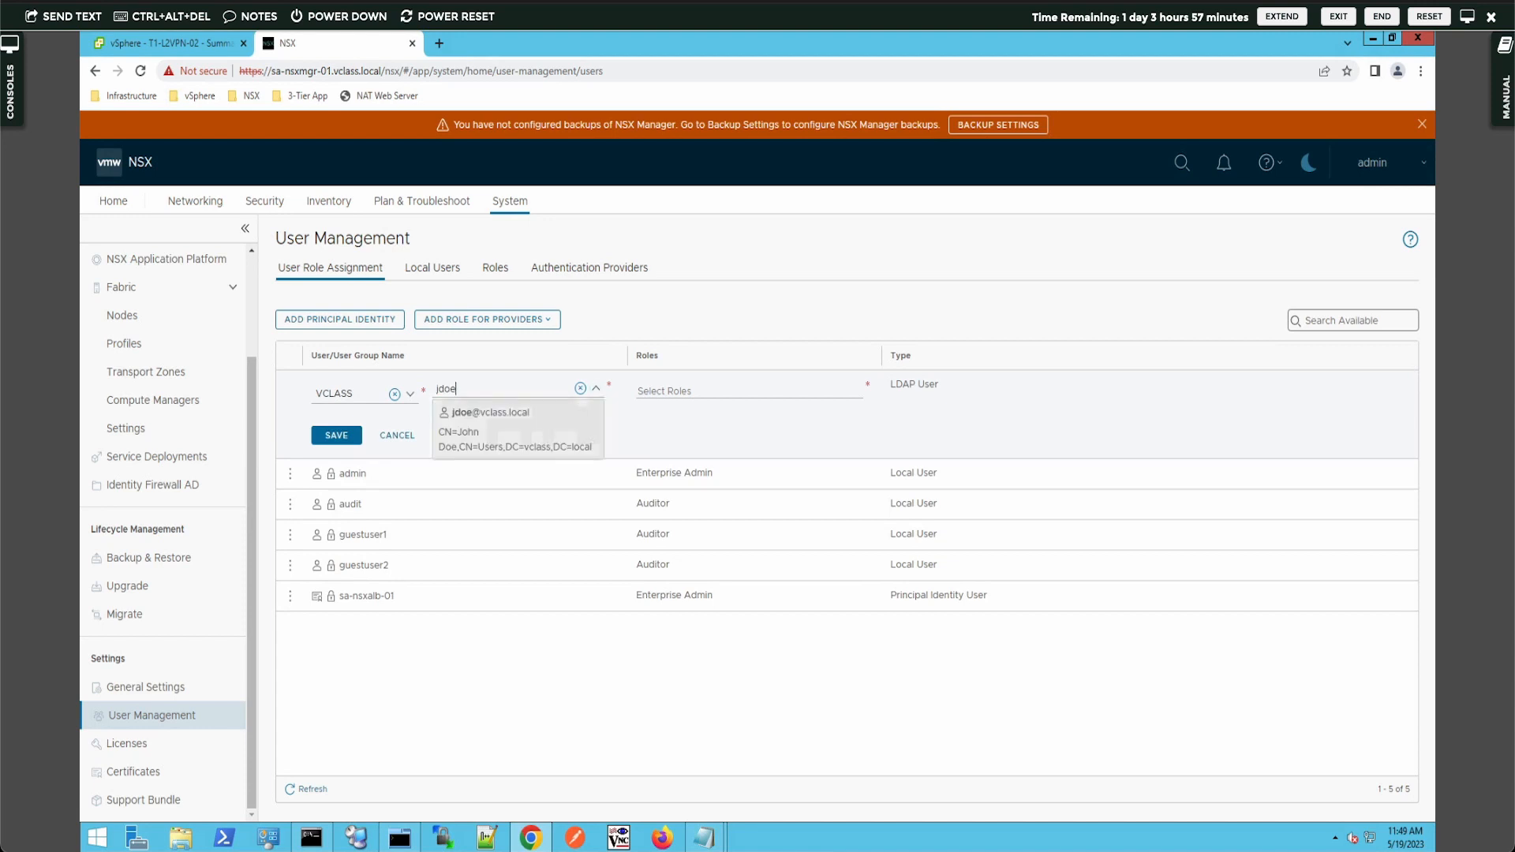
click(474, 419)
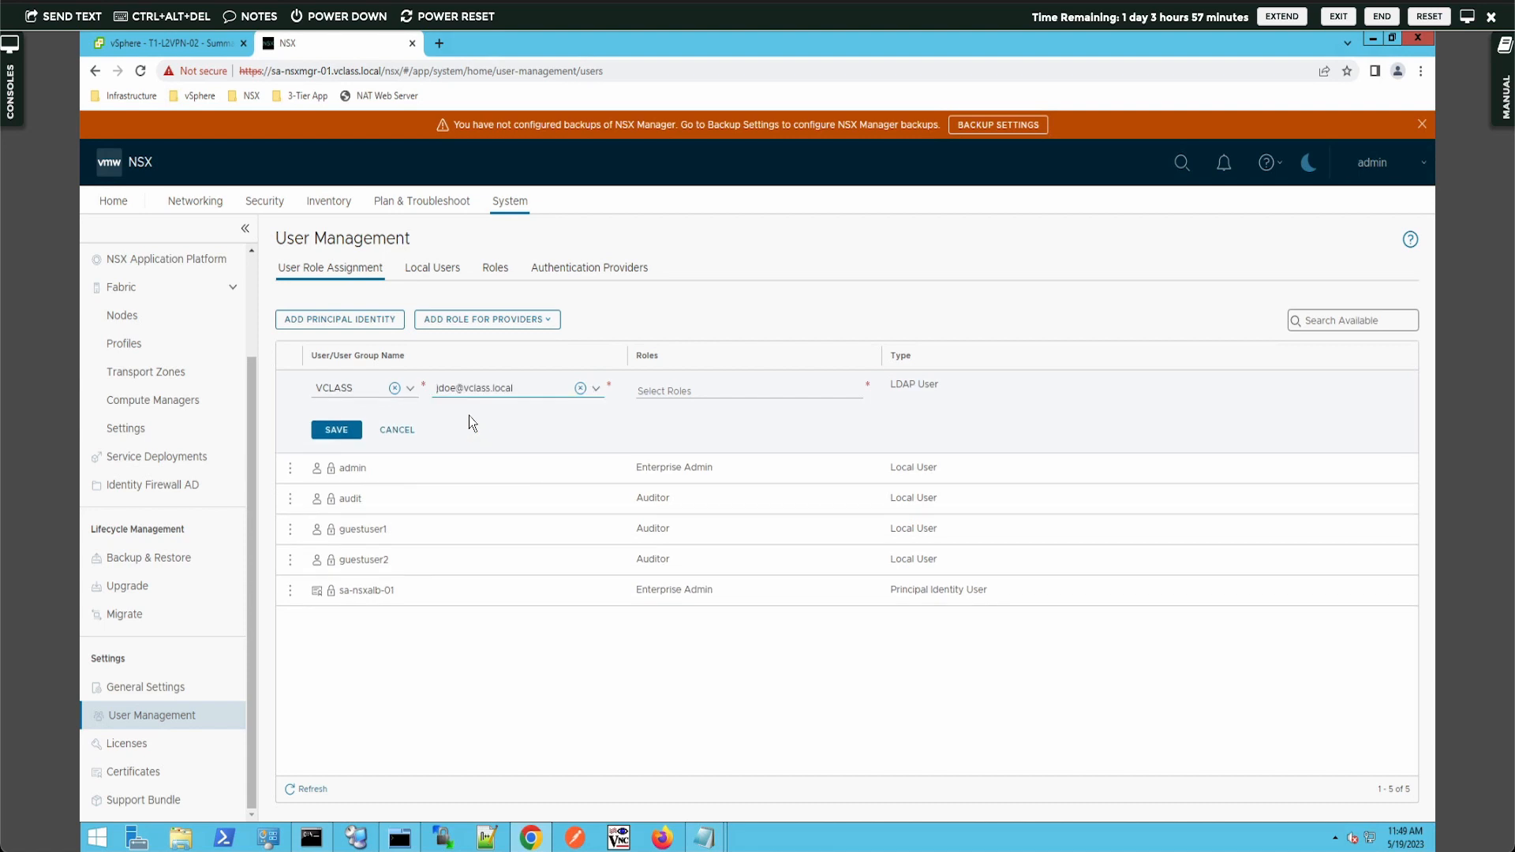
- Give the user the Network Admin role and save the assignment
click(683, 388)
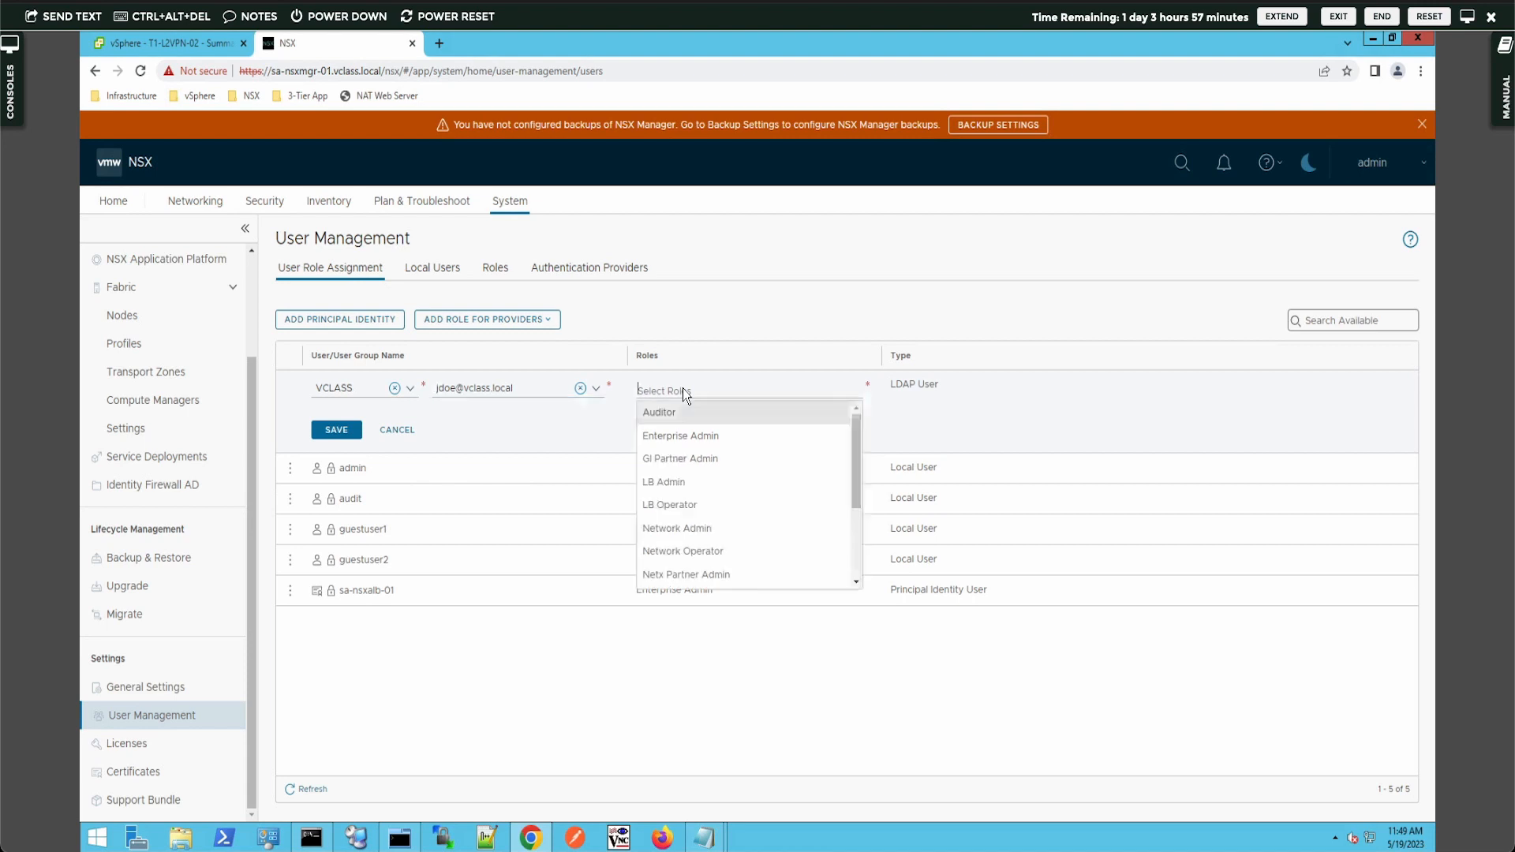
click(703, 528)
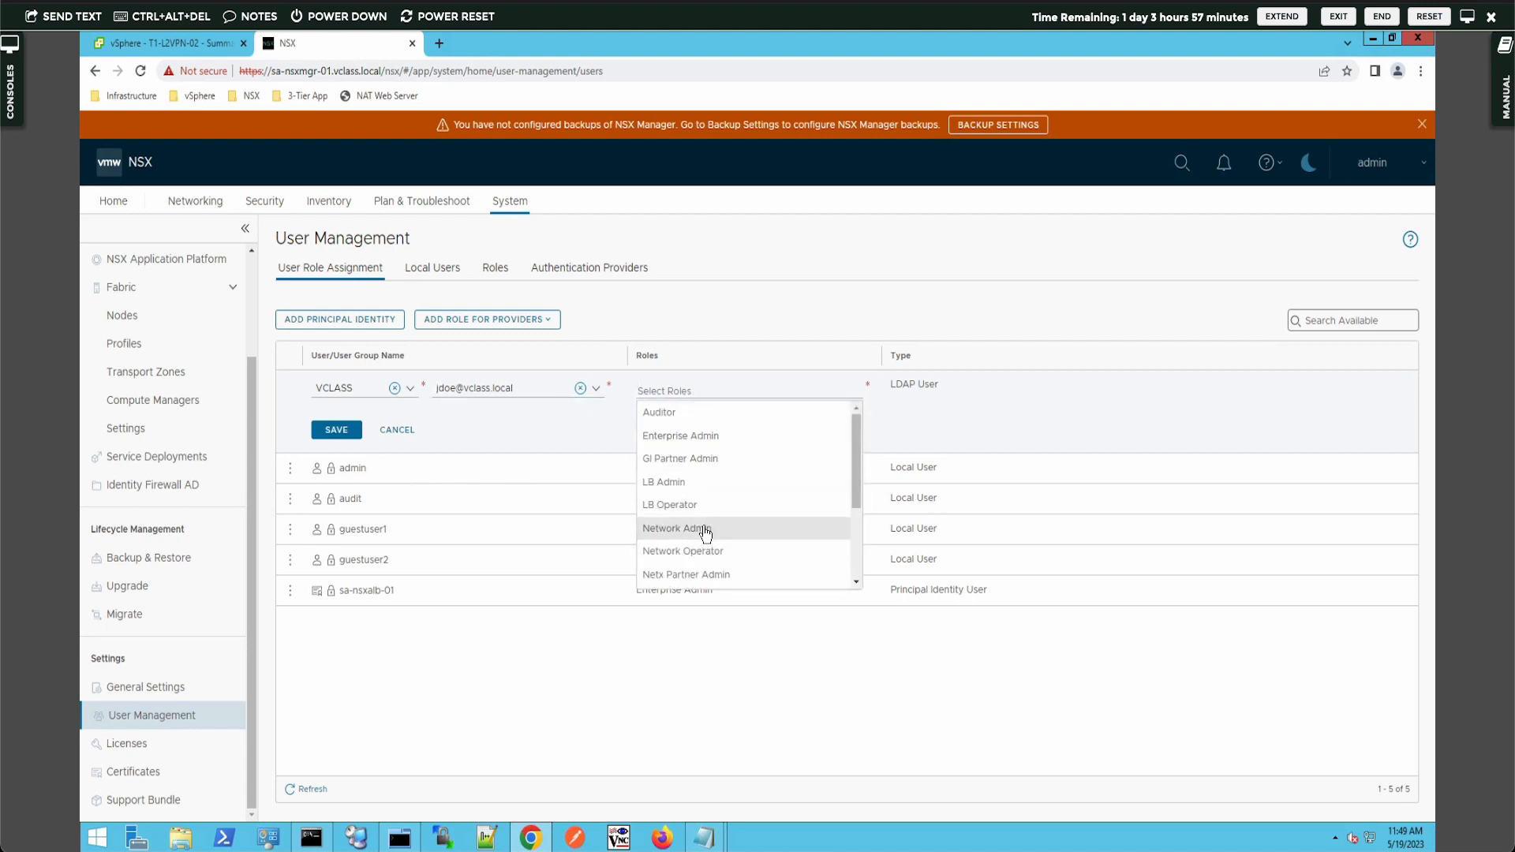
click(481, 432)
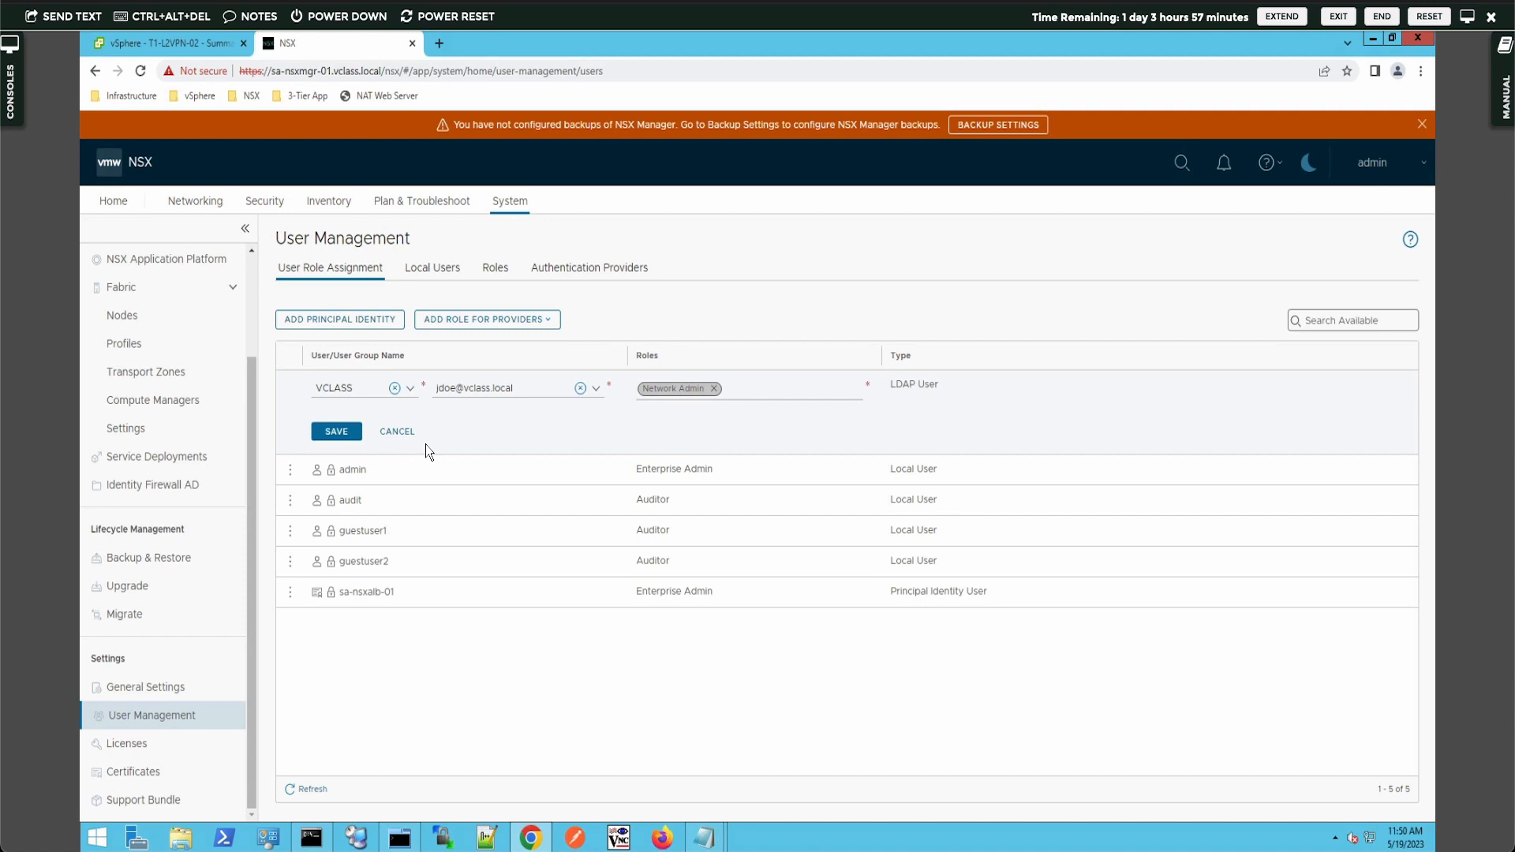
click(345, 439)
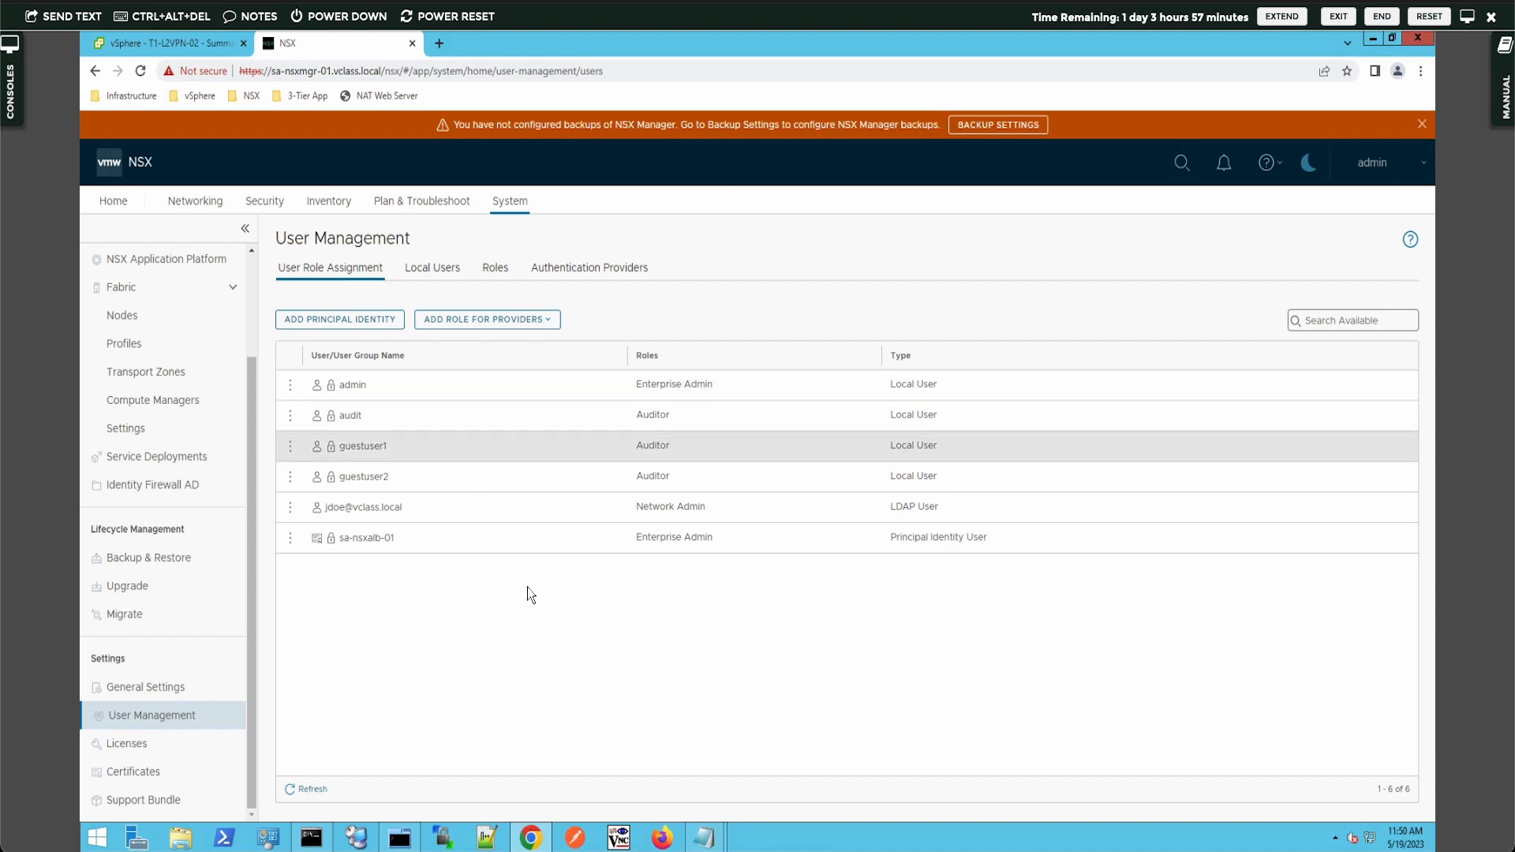
- Skip Firefox's welcome screens, load the Site-A NSX Manager bookmark, and accept the certificate risk
click(662, 838)
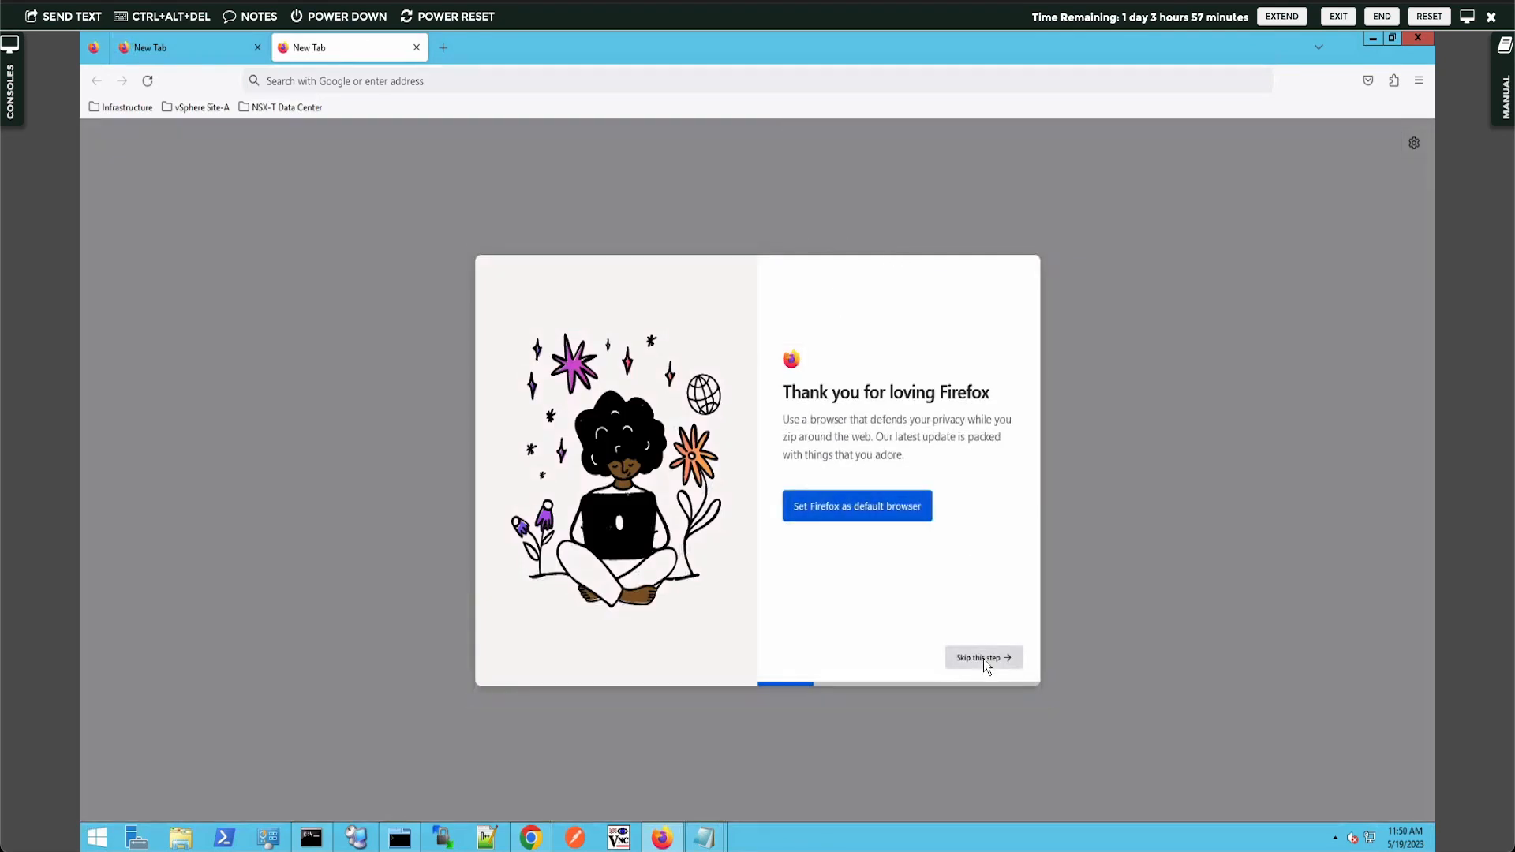
click(984, 658)
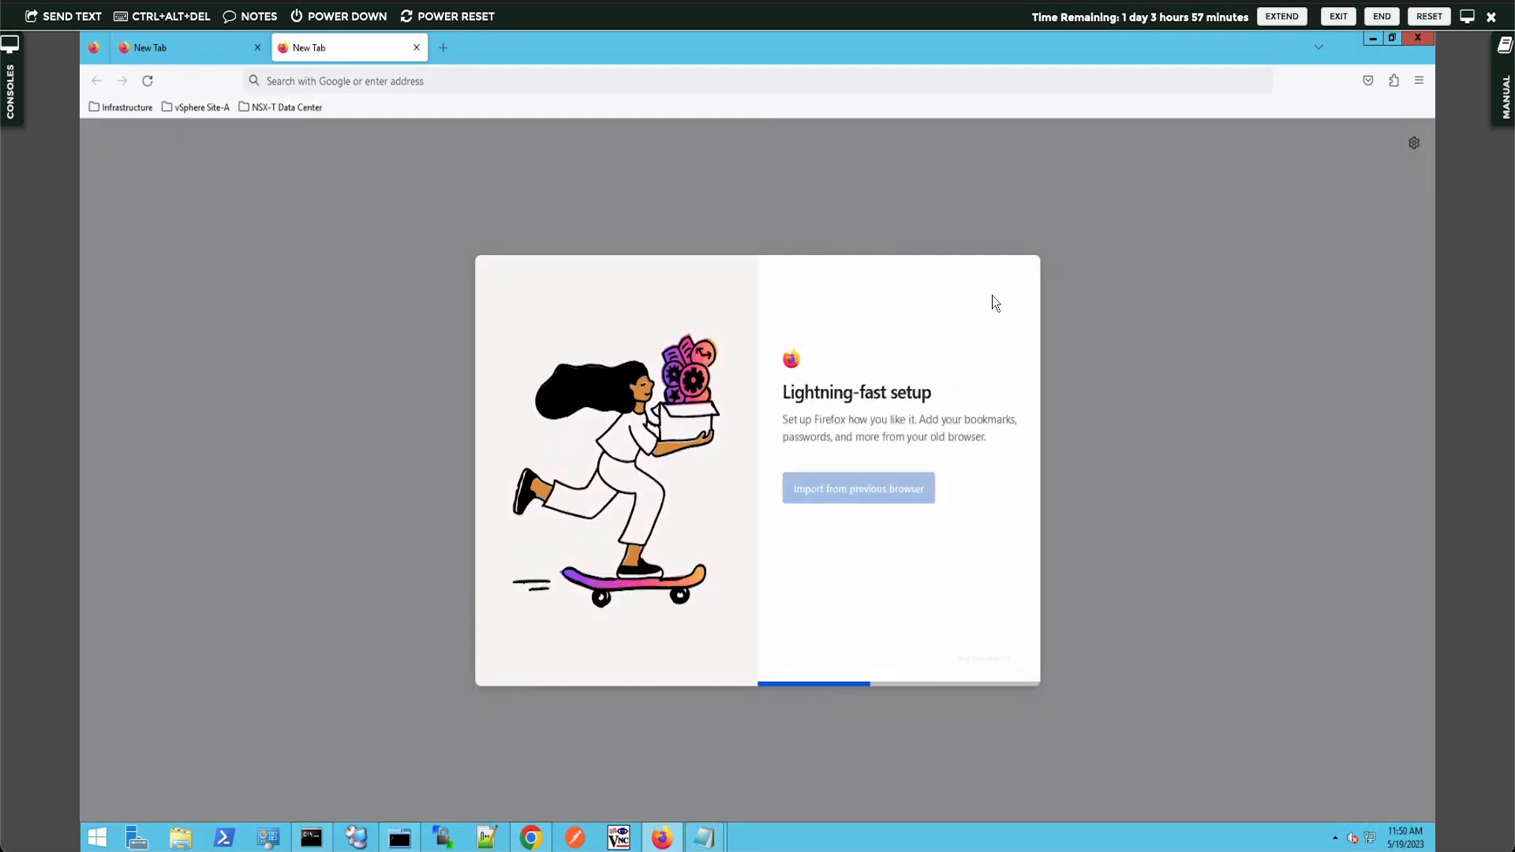
click(986, 657)
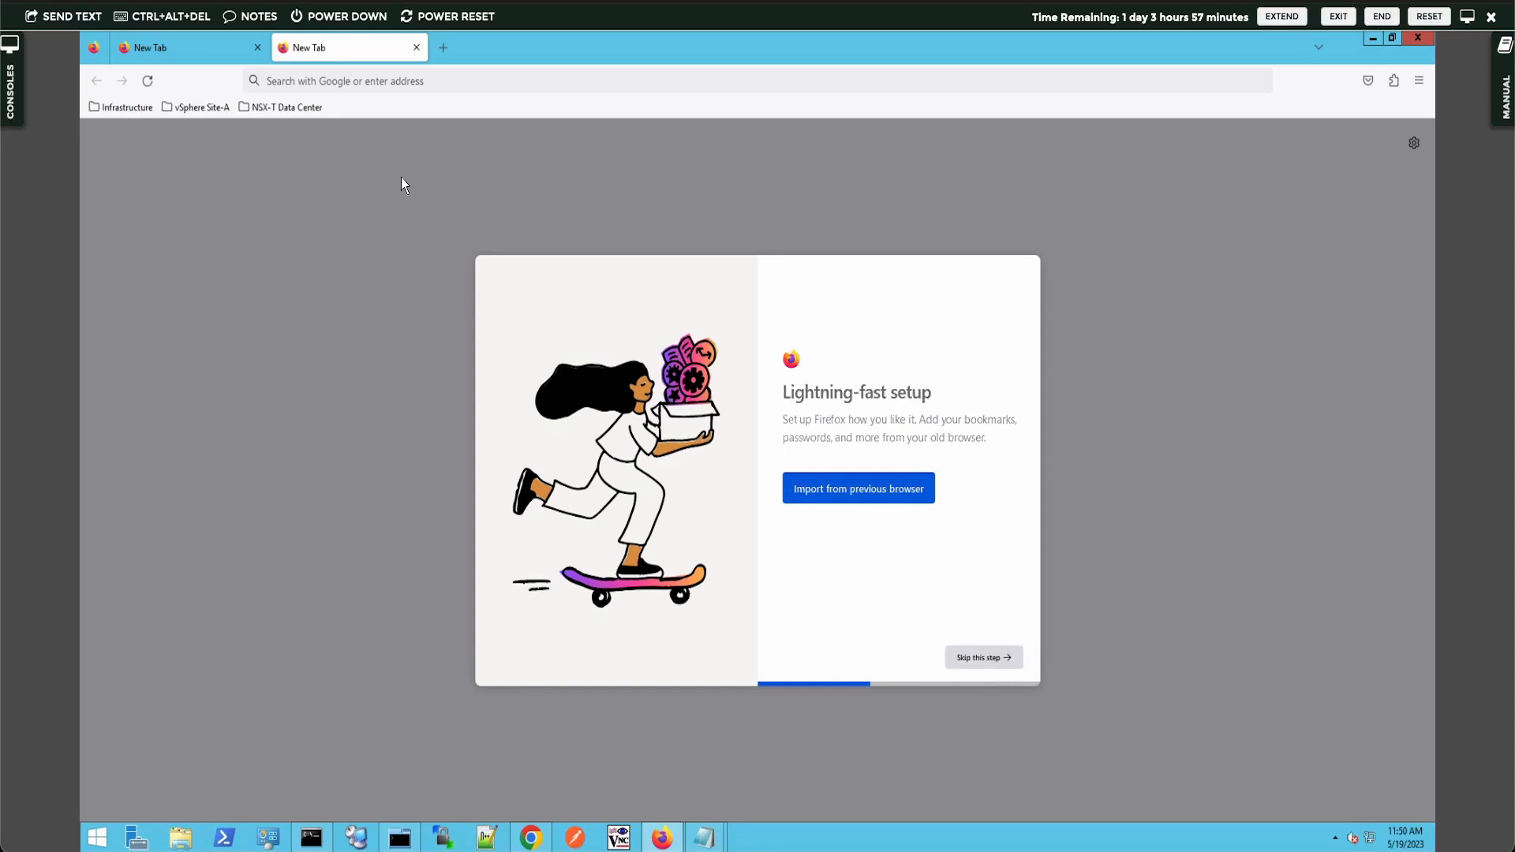
click(416, 47)
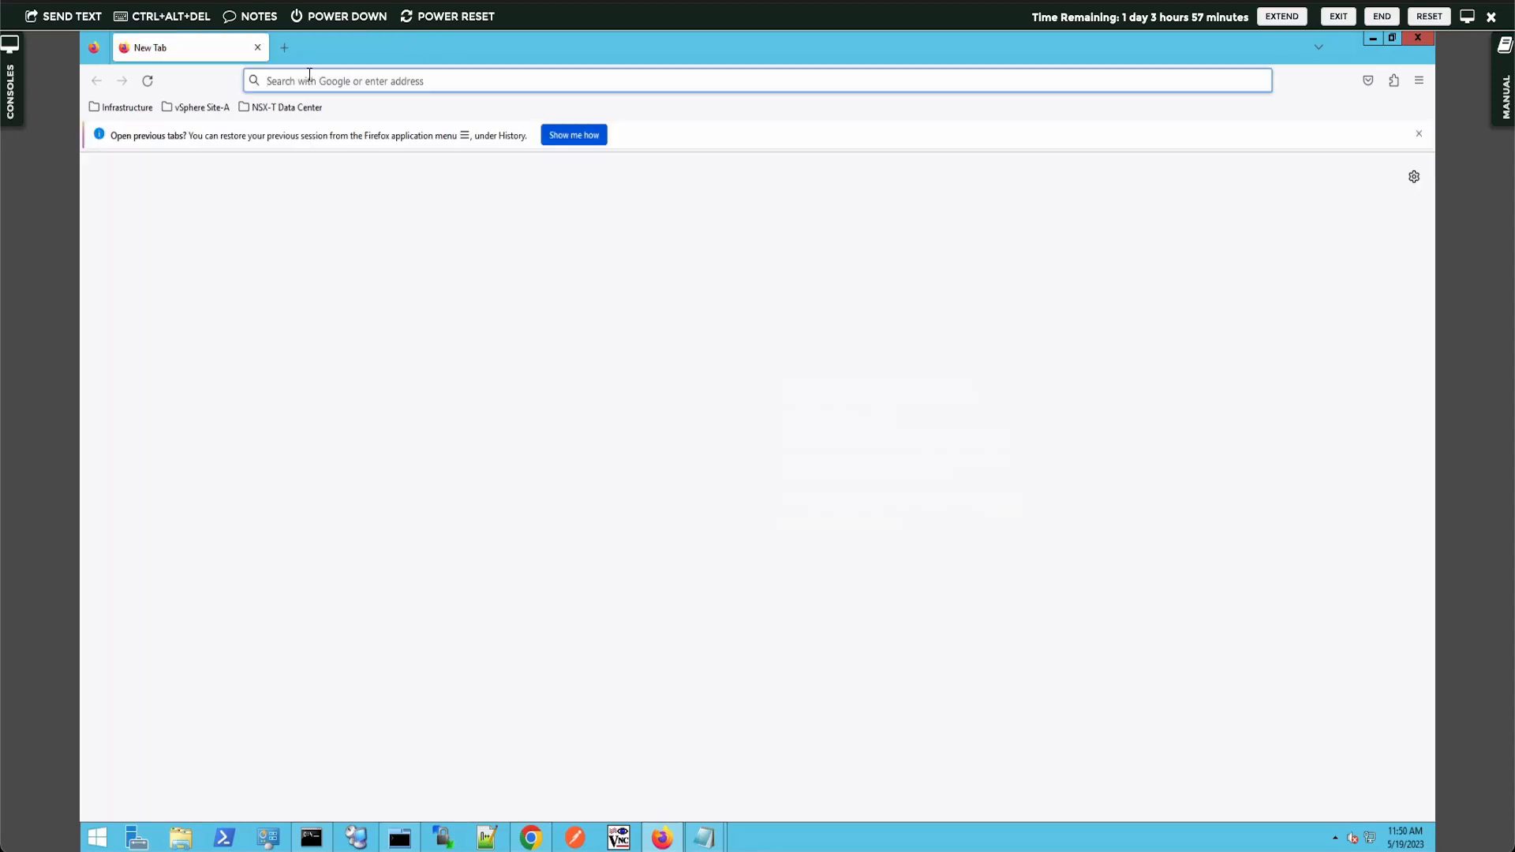
click(278, 108)
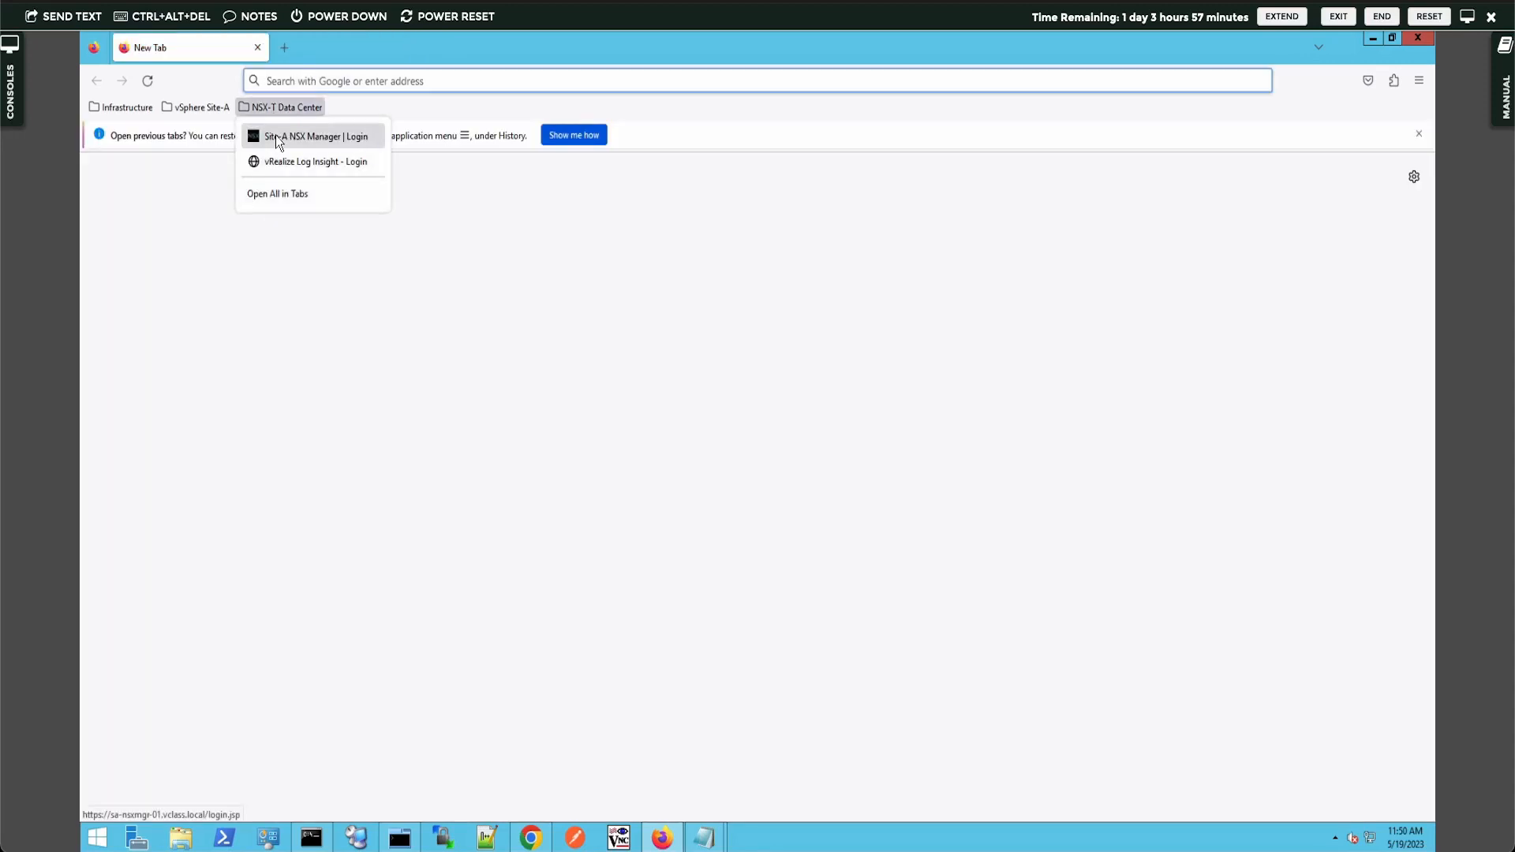
click(276, 135)
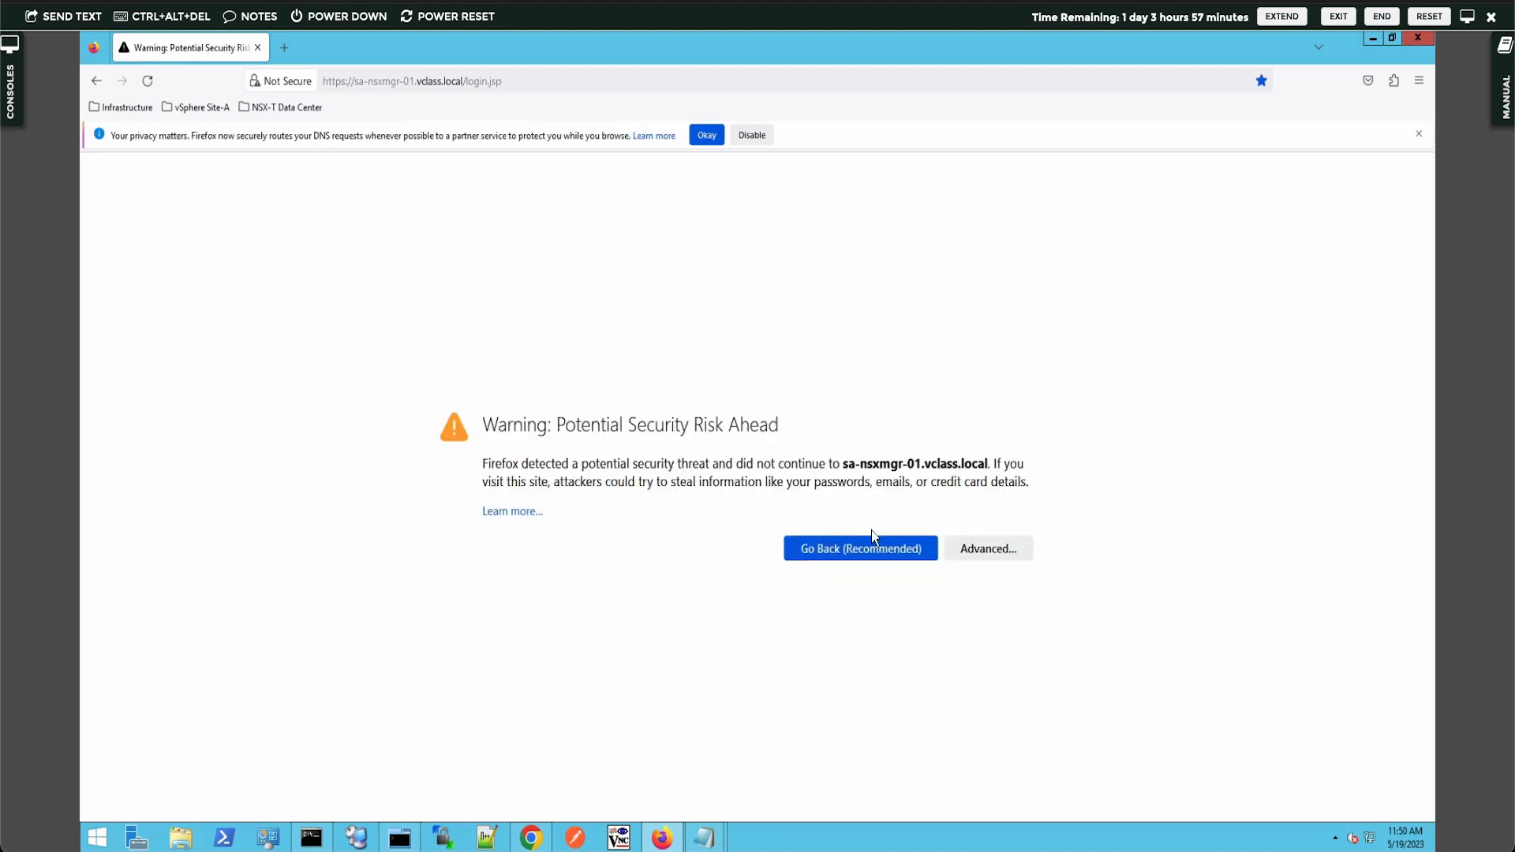
click(987, 552)
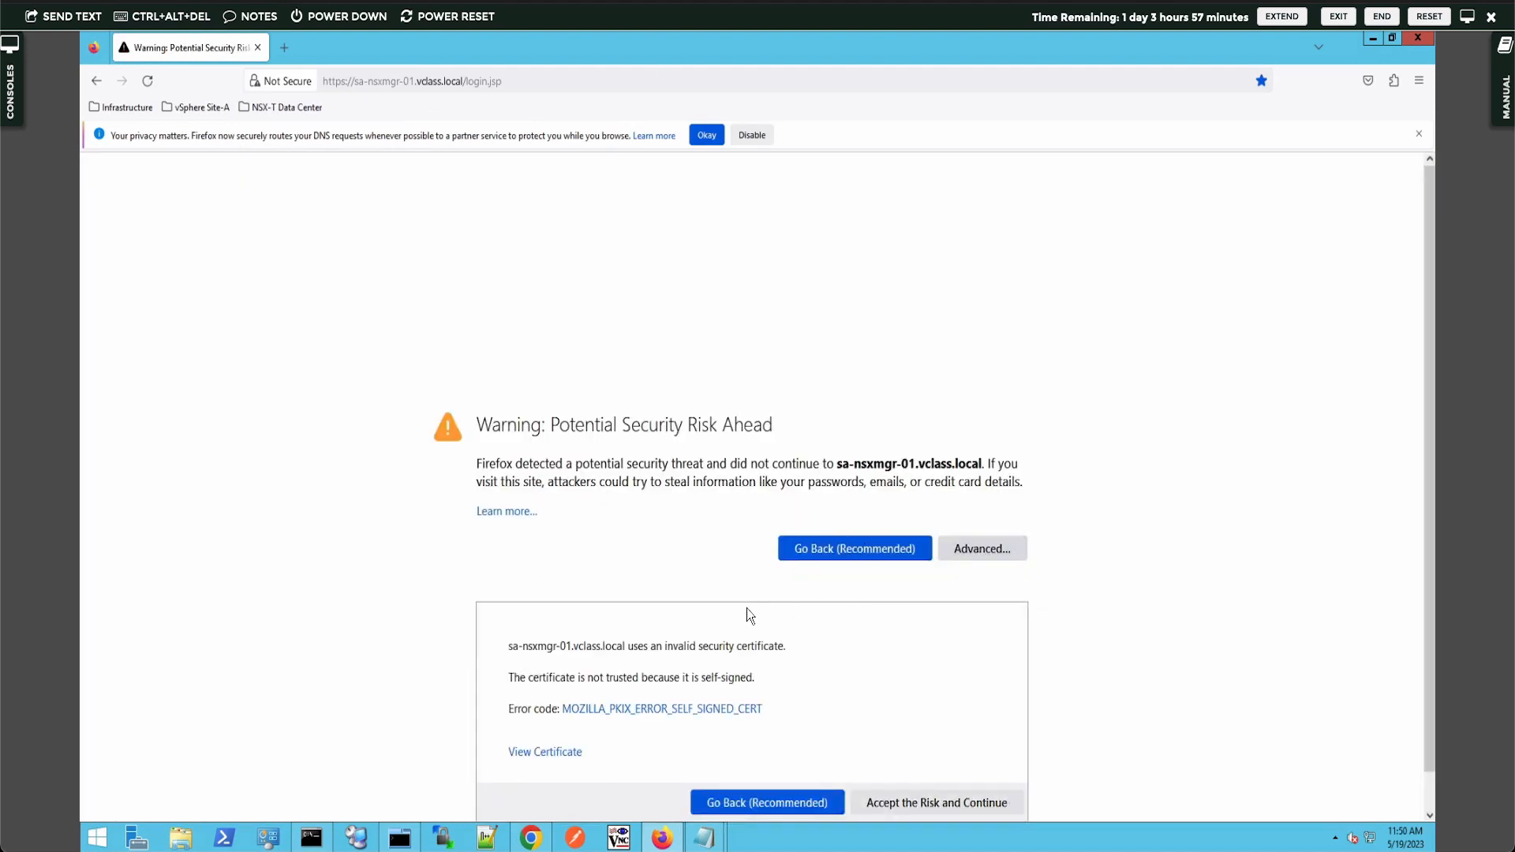
click(906, 805)
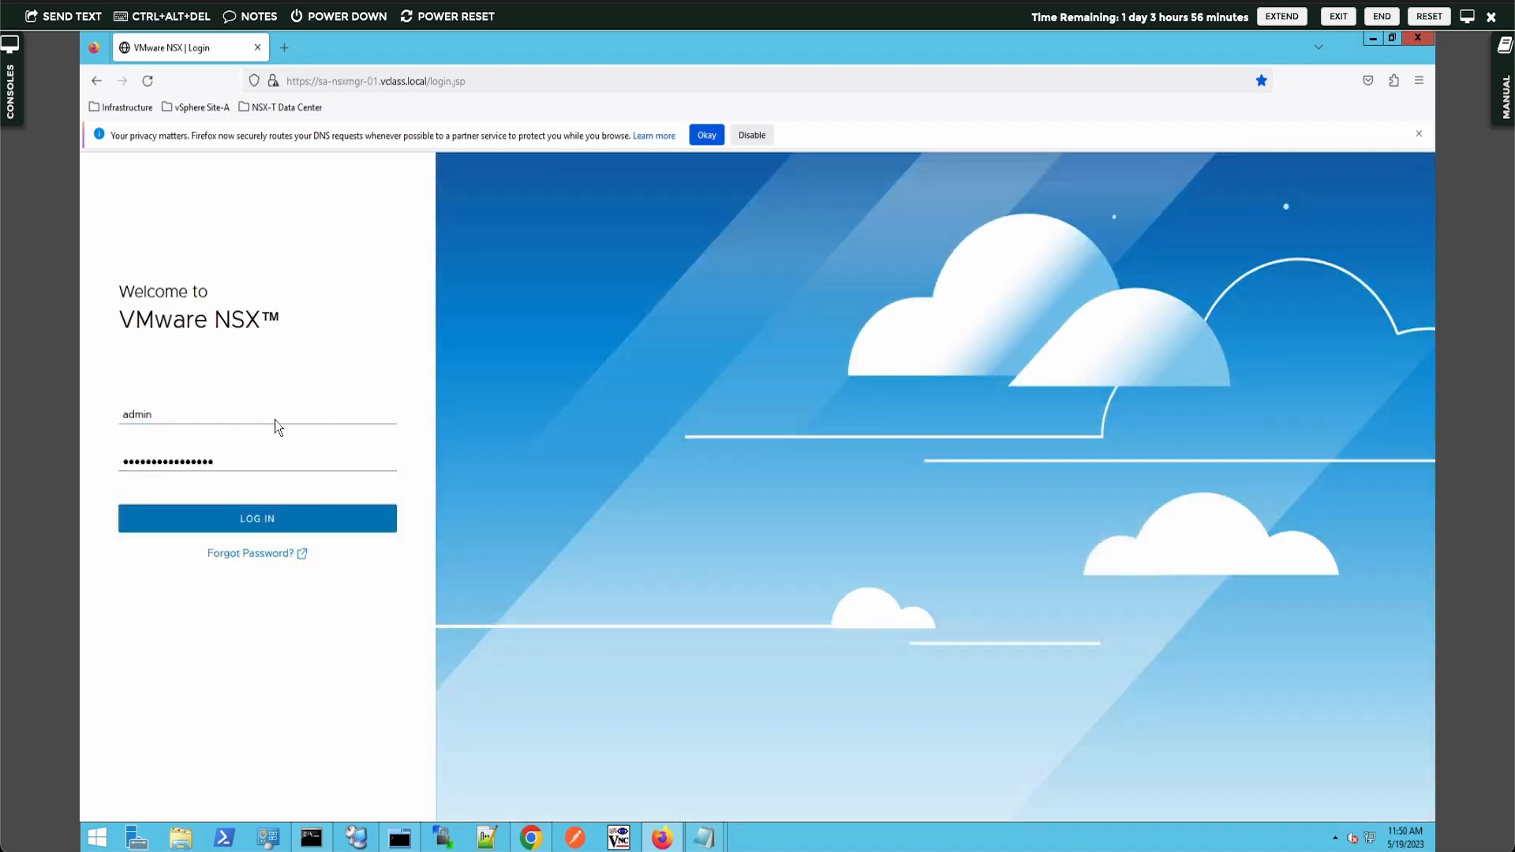
- Log in with the VCLASS domain user's username and password, declining to save the login
double_click(256, 417)
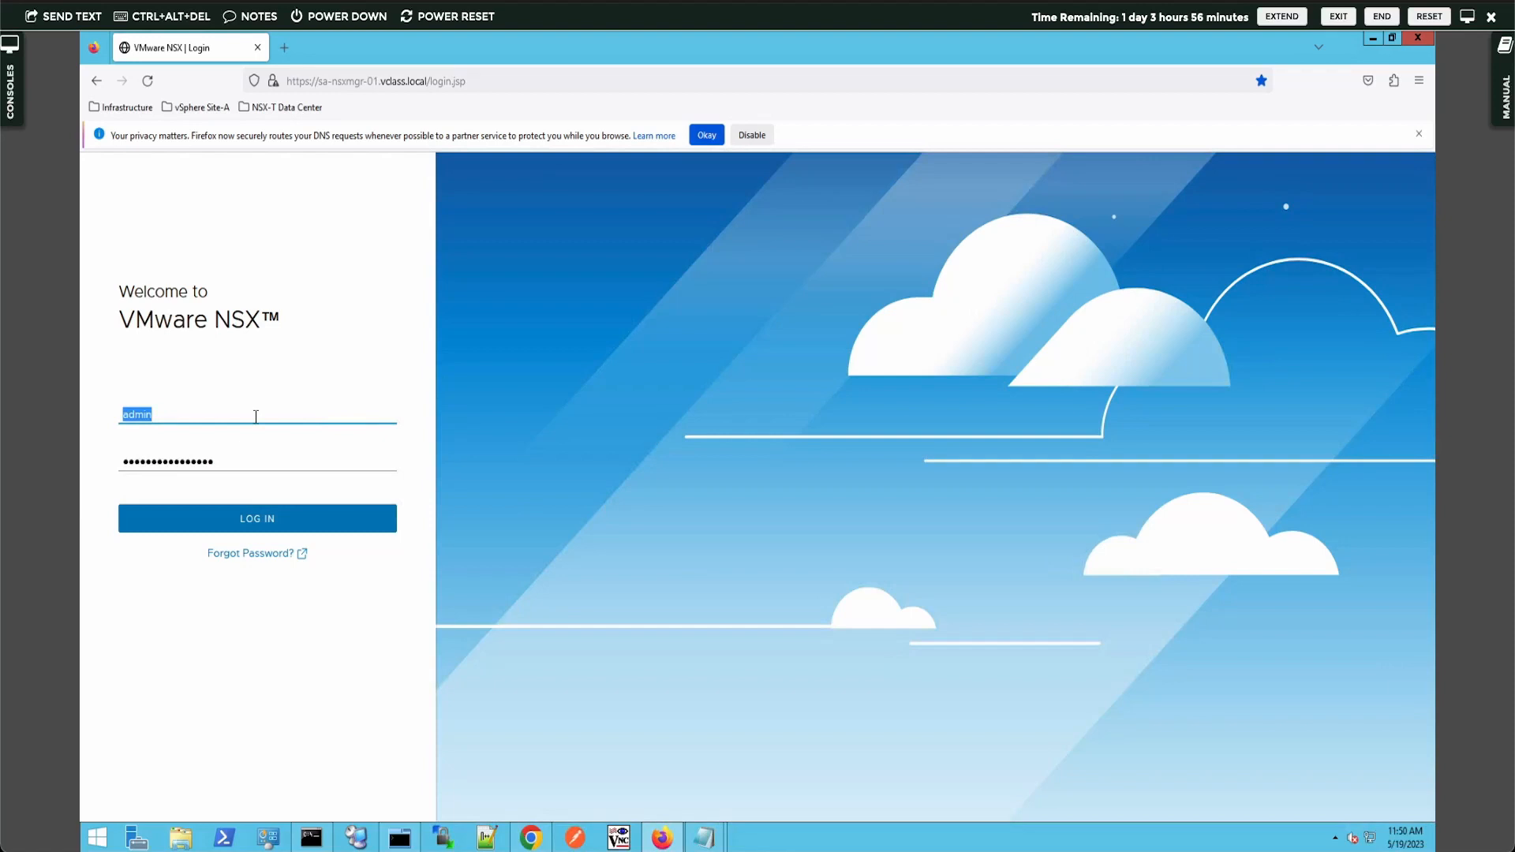
text(jd)
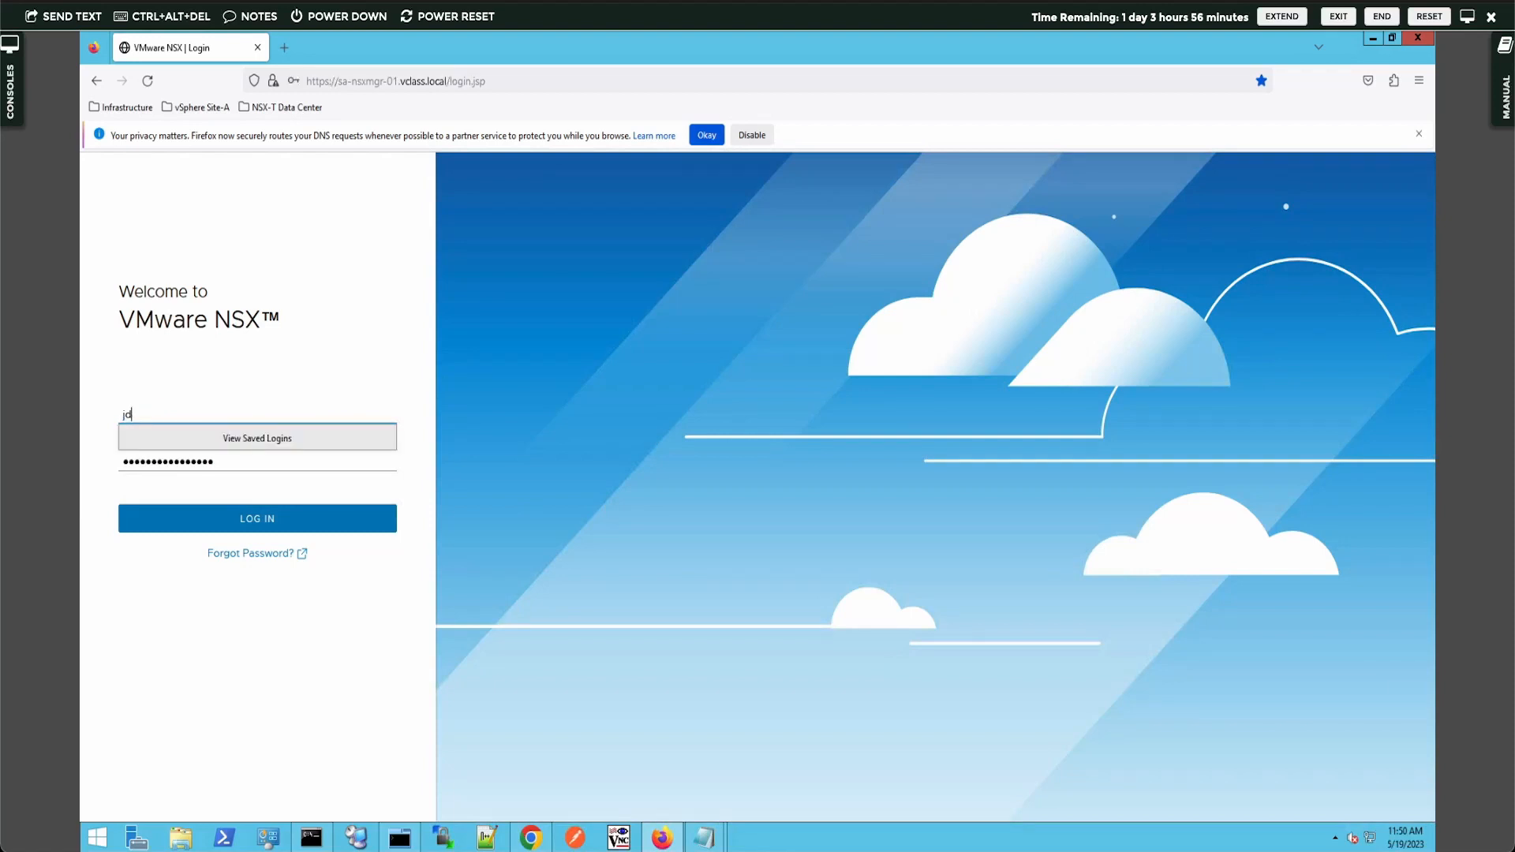
text(oe@vclass.local)
key(Tab)
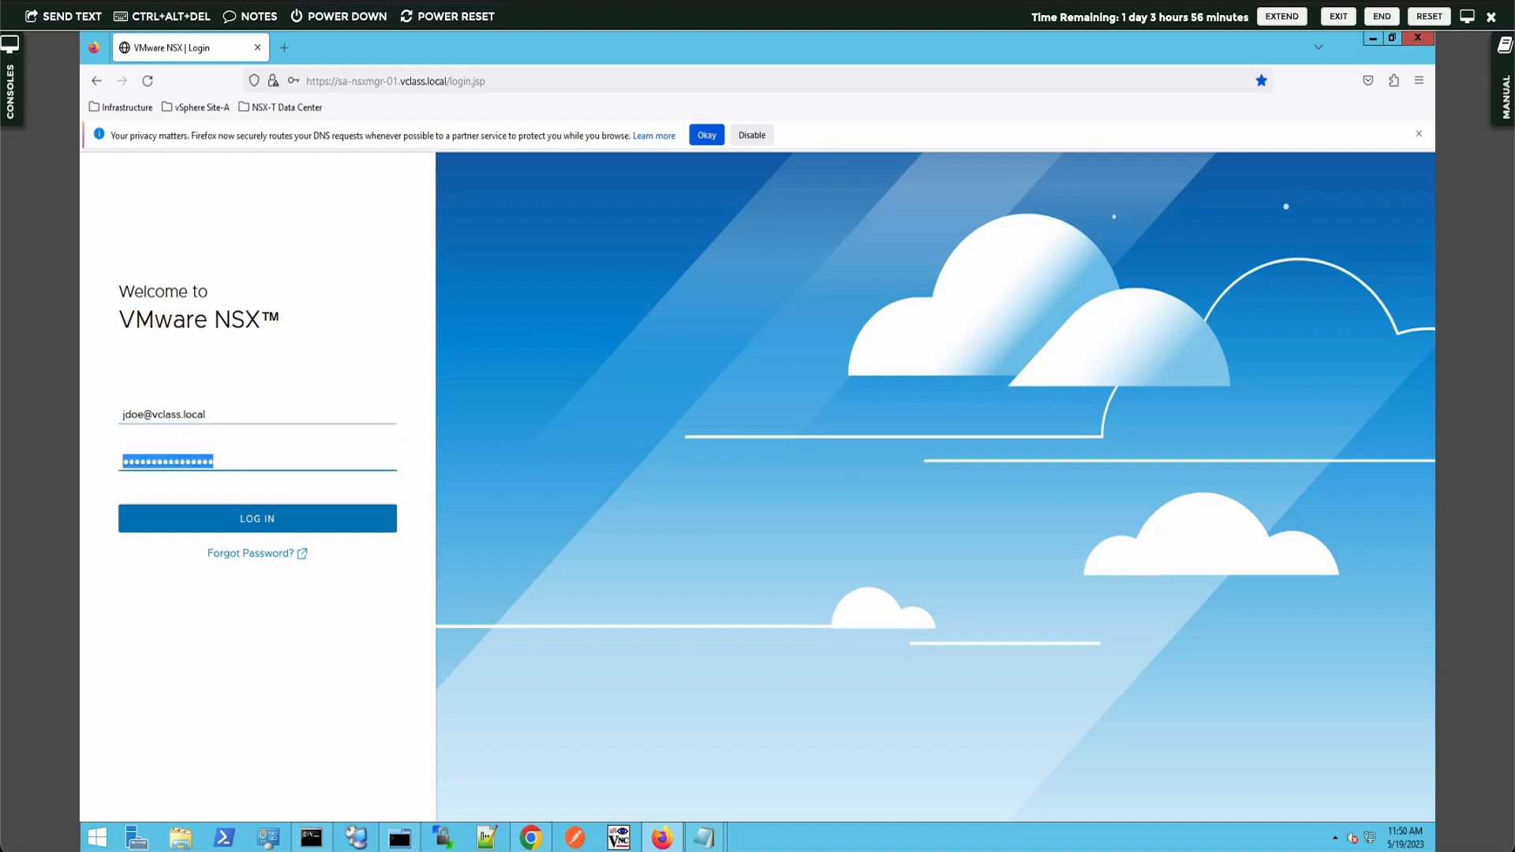
text(VMware1!)
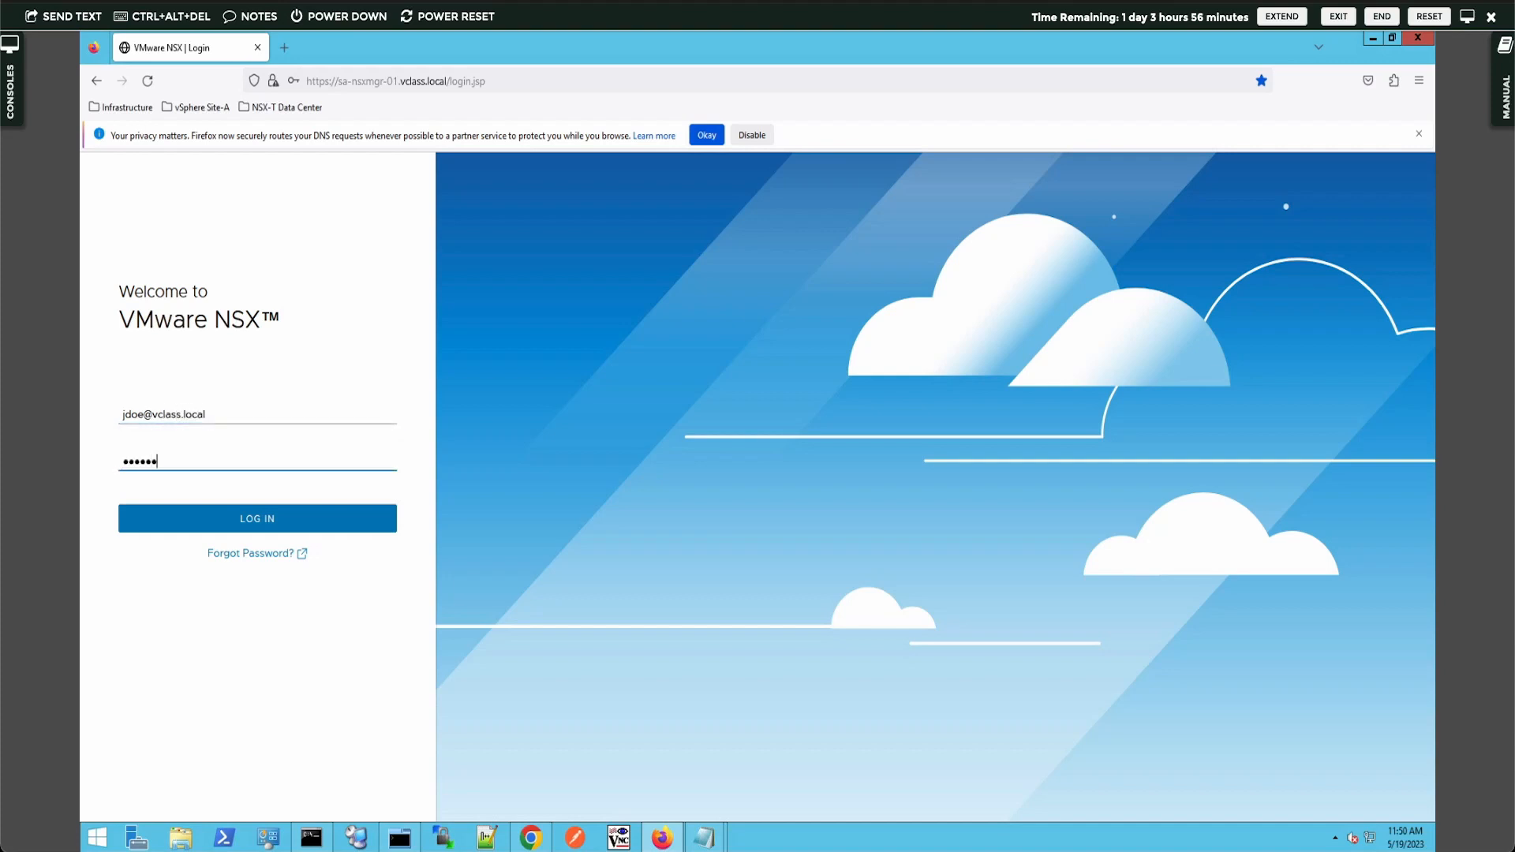
click(263, 519)
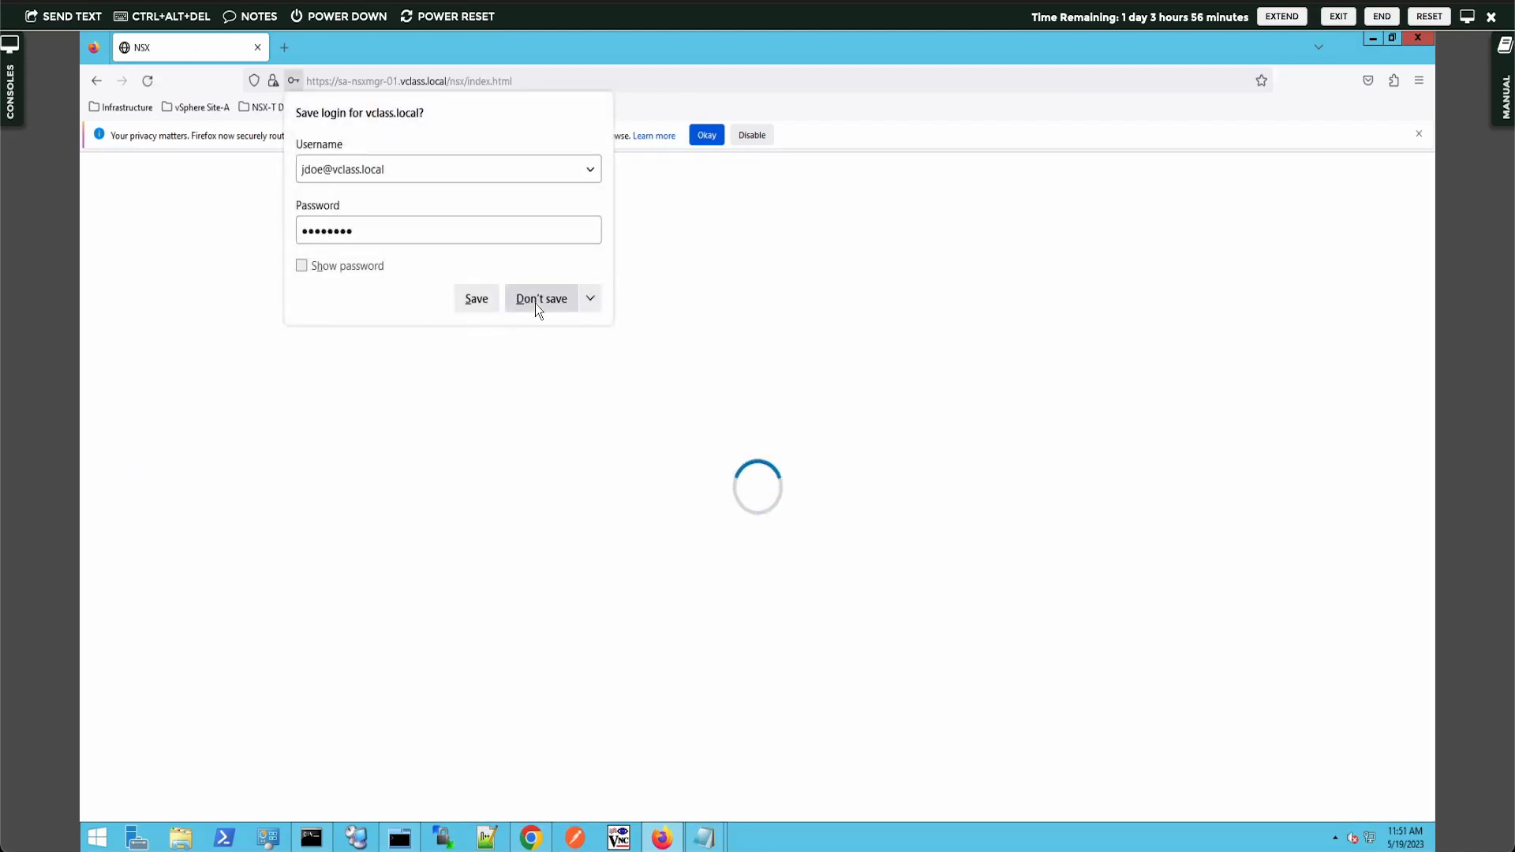
click(536, 301)
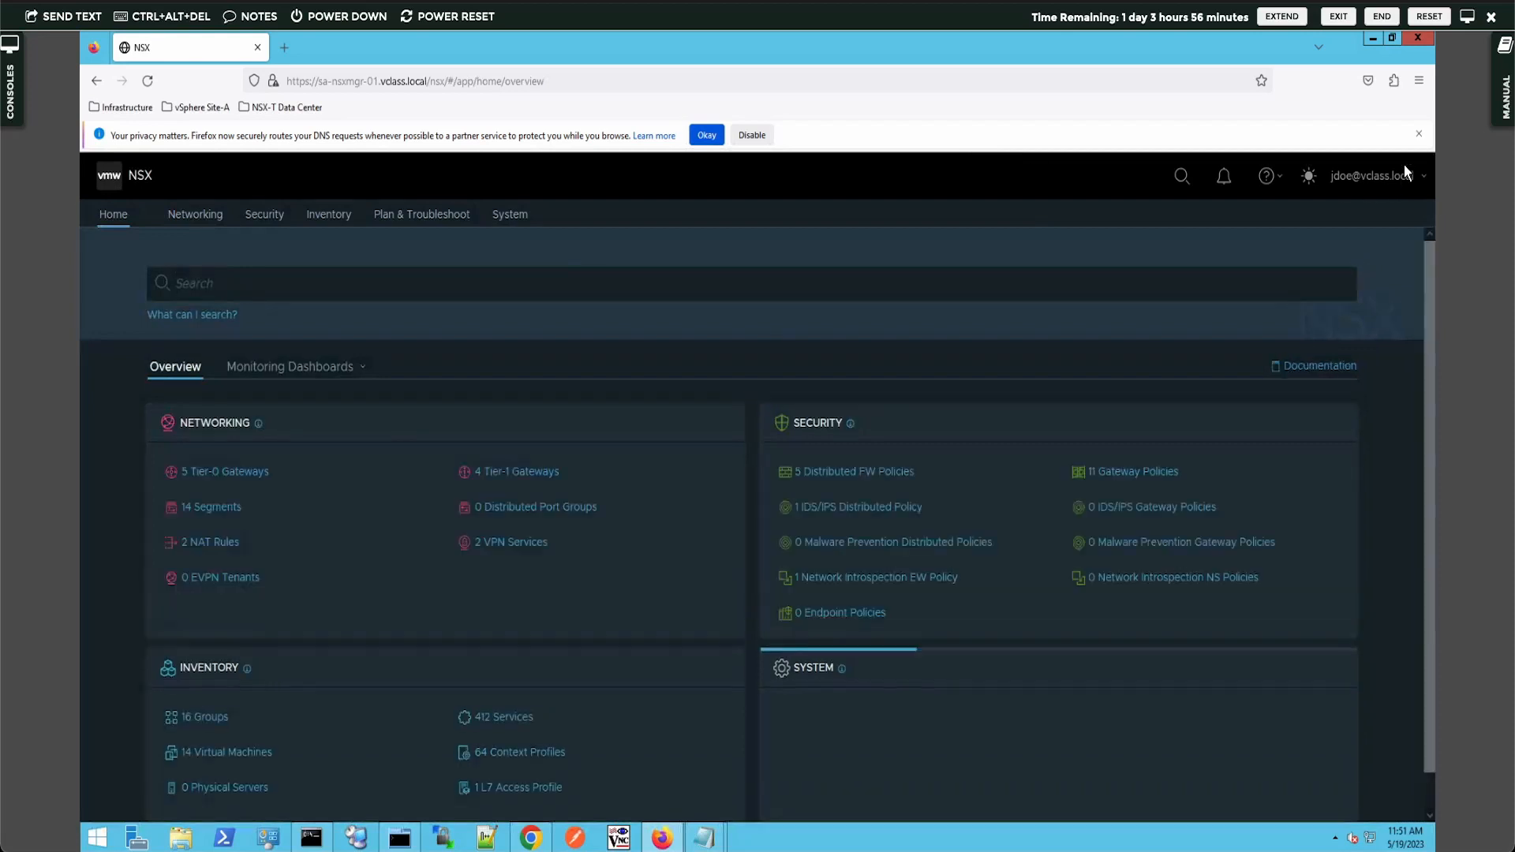
click(1419, 135)
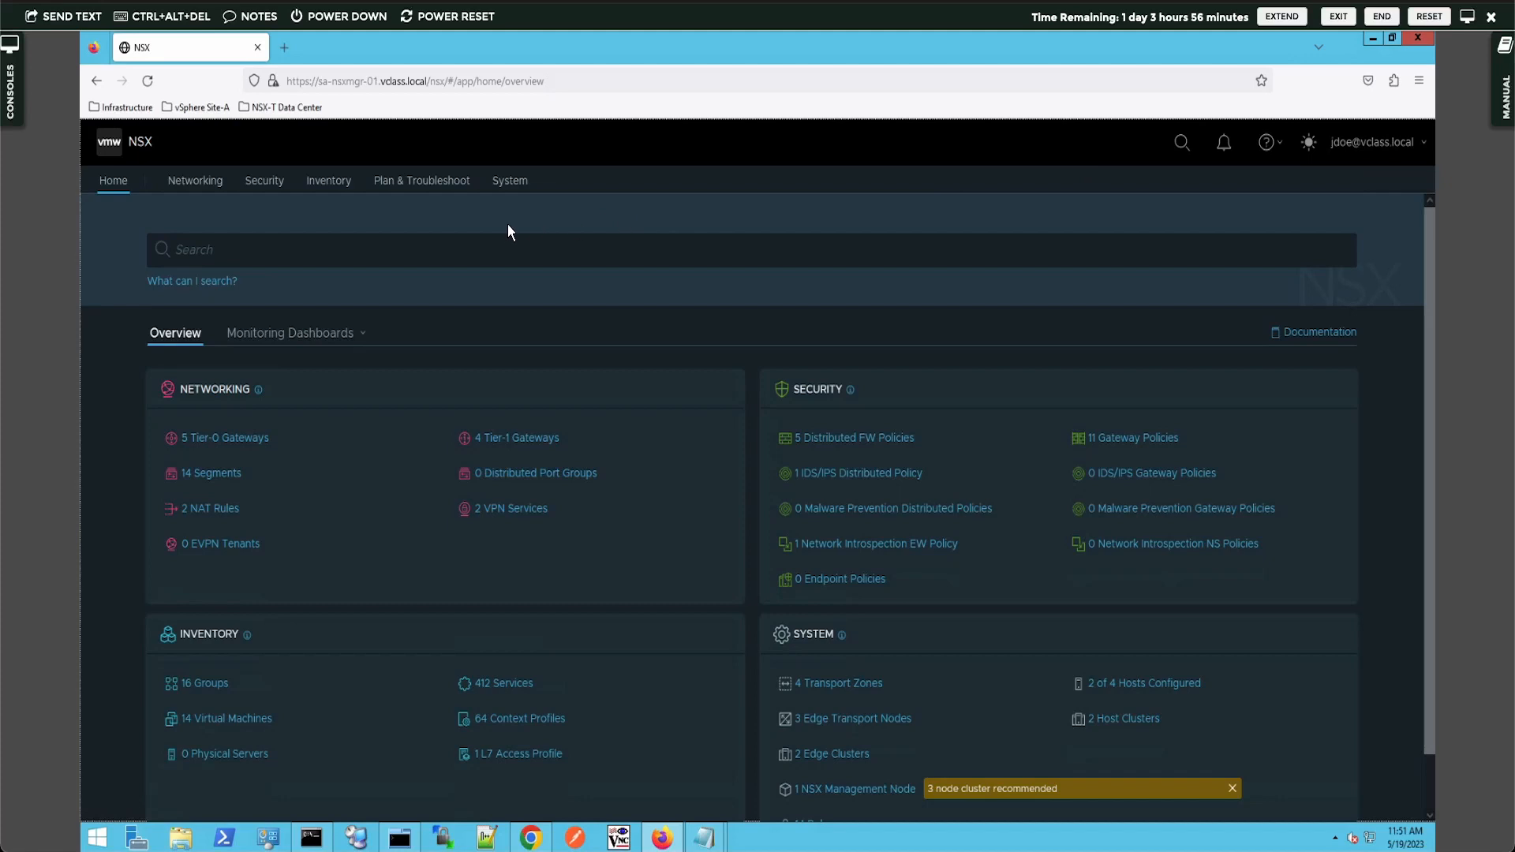
- Under Networking > Tier-0 Gateways, start a new Tier-0 gateway and cancel it
click(206, 183)
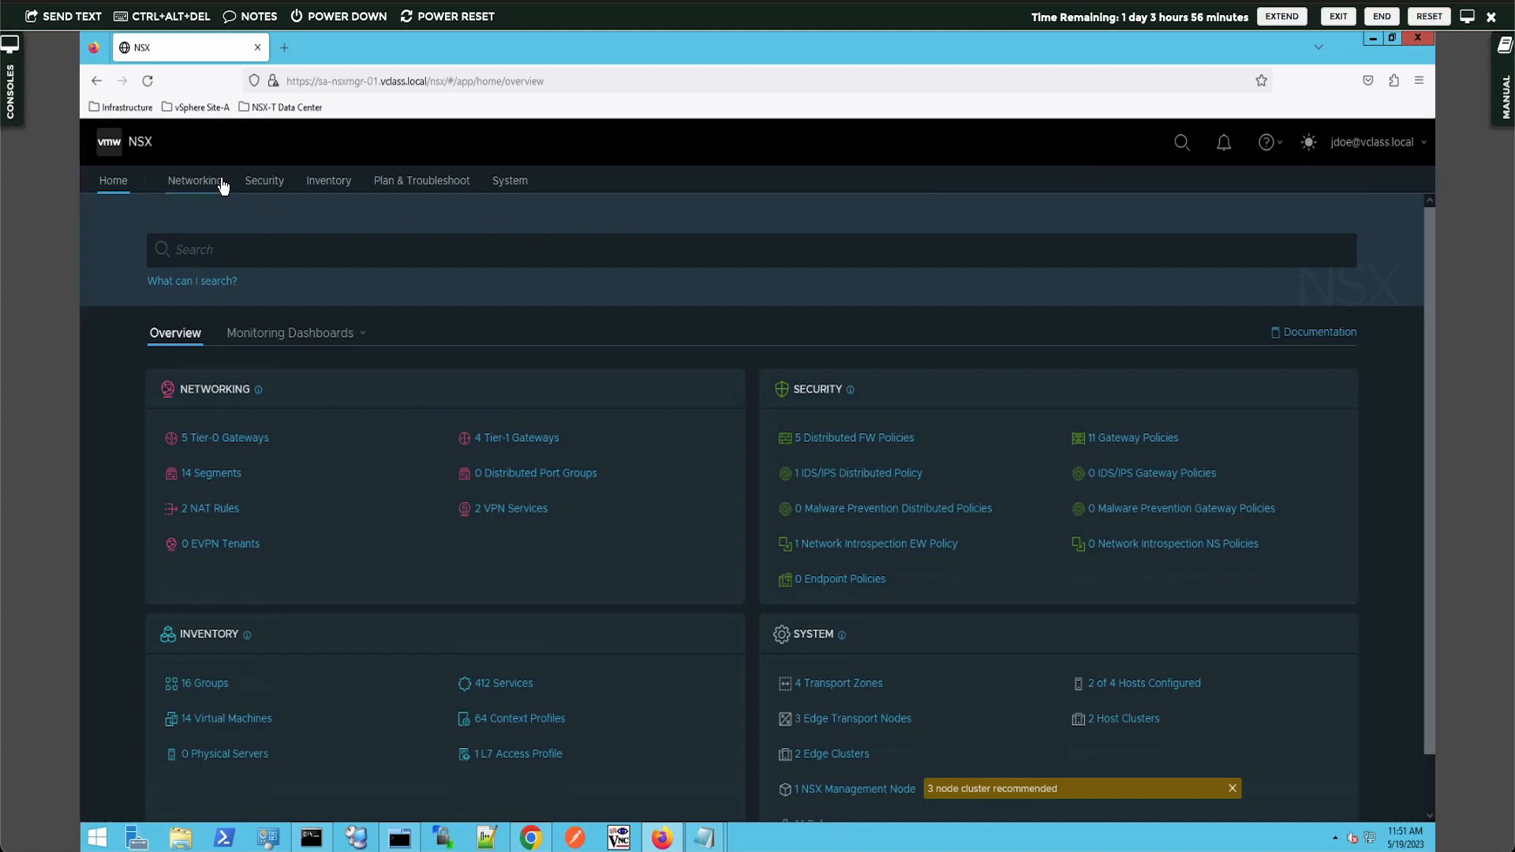
click(169, 341)
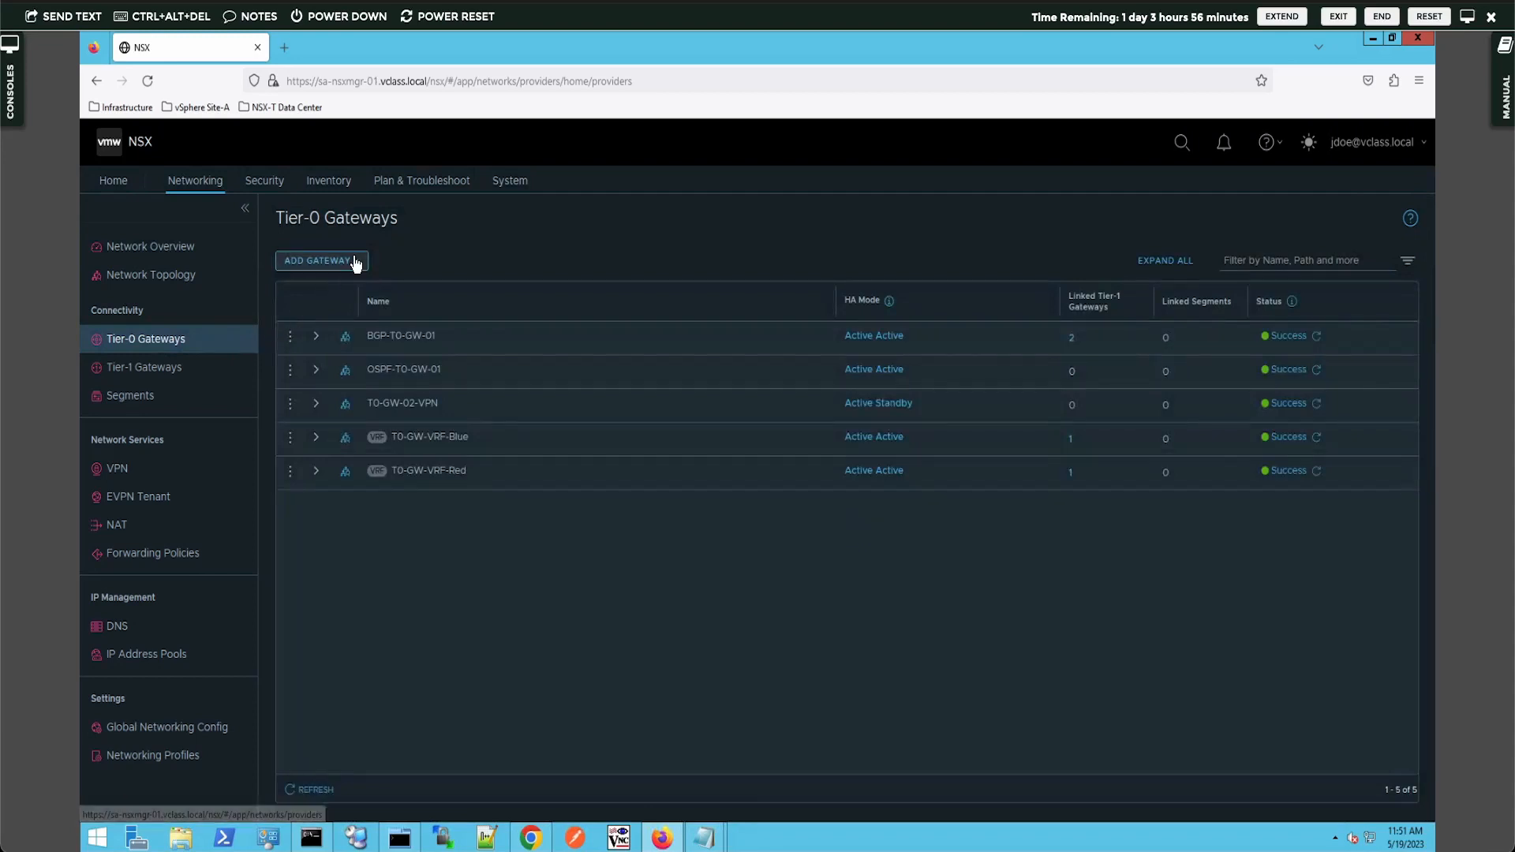
click(355, 263)
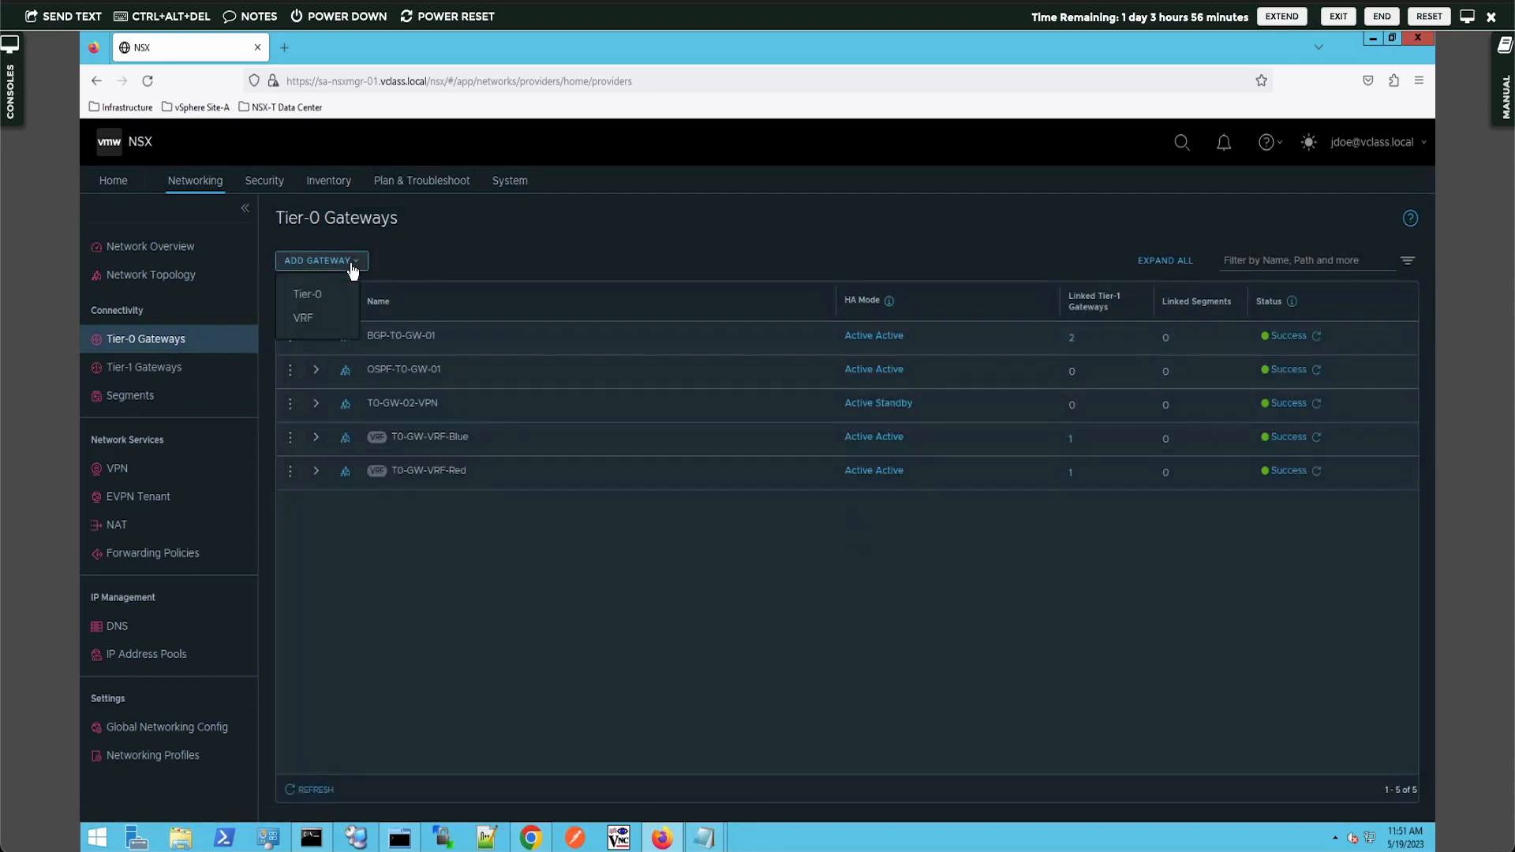
click(319, 297)
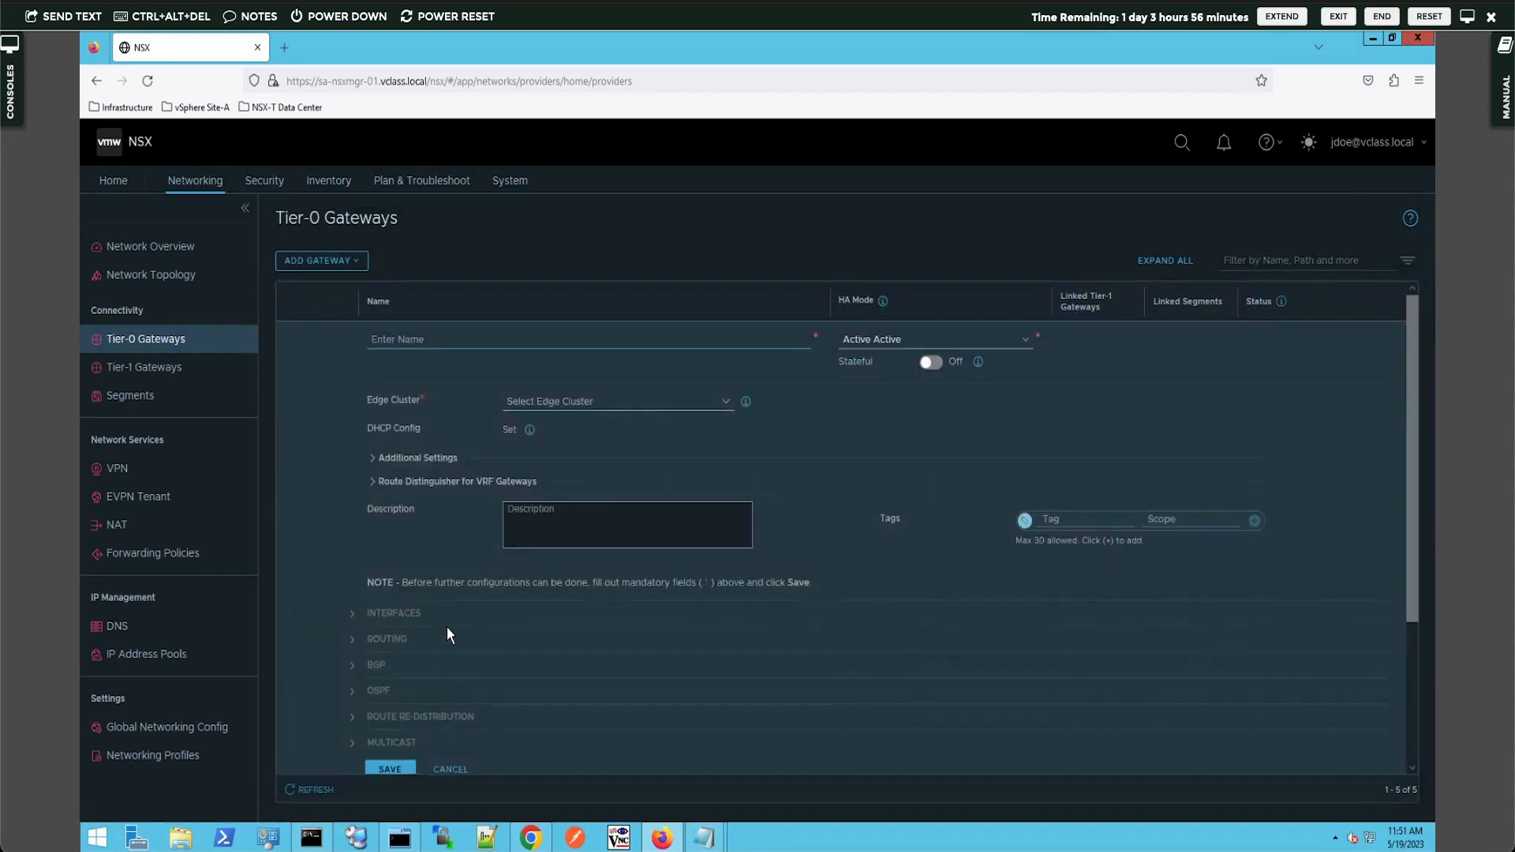
click(452, 771)
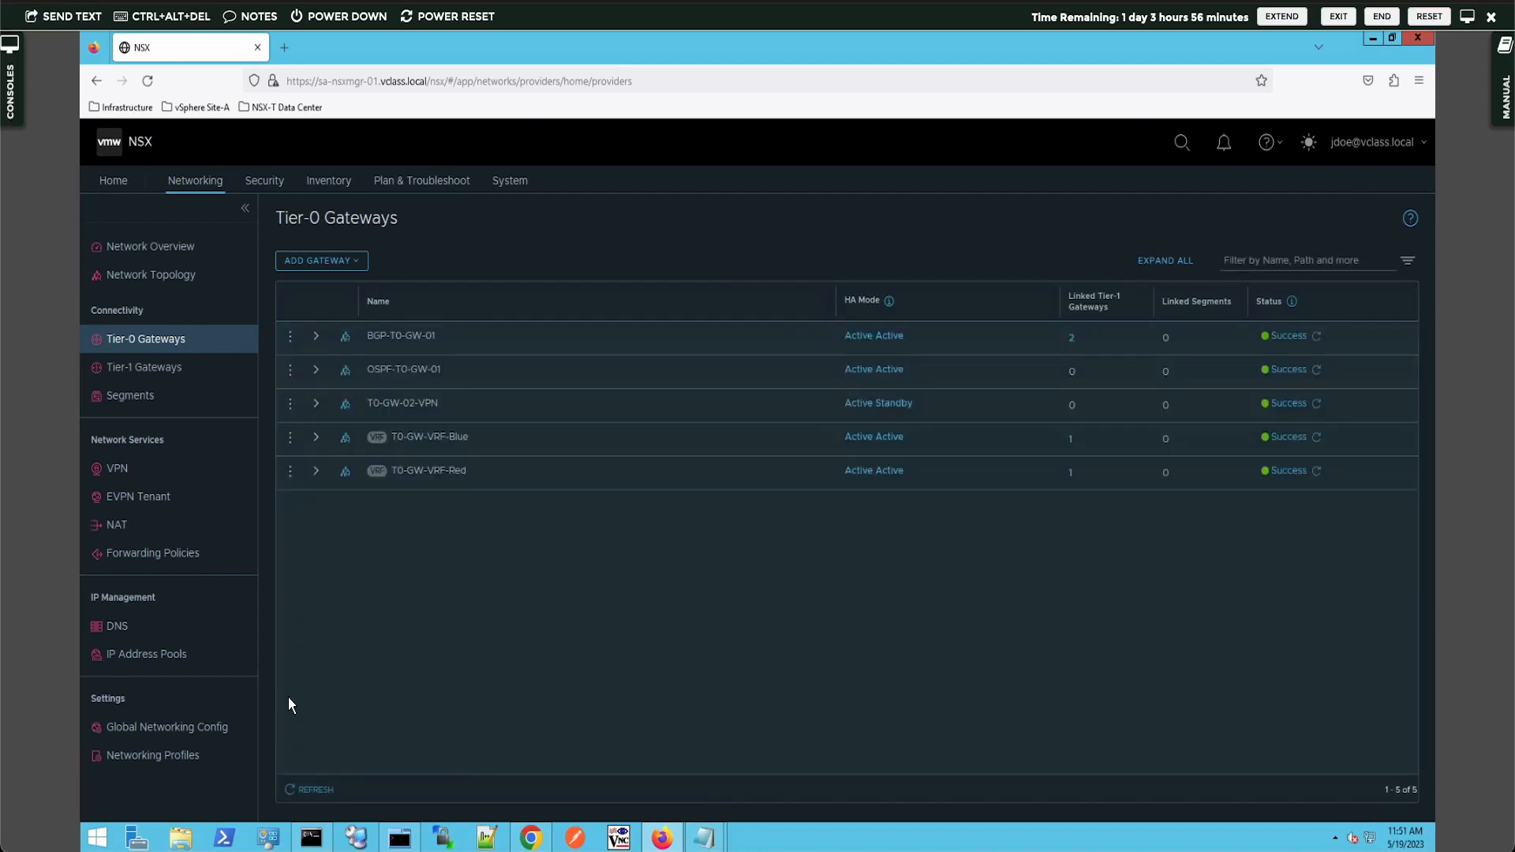
- On Tier-1 Gateways, start a new Tier-1 gateway and cancel it
click(130, 369)
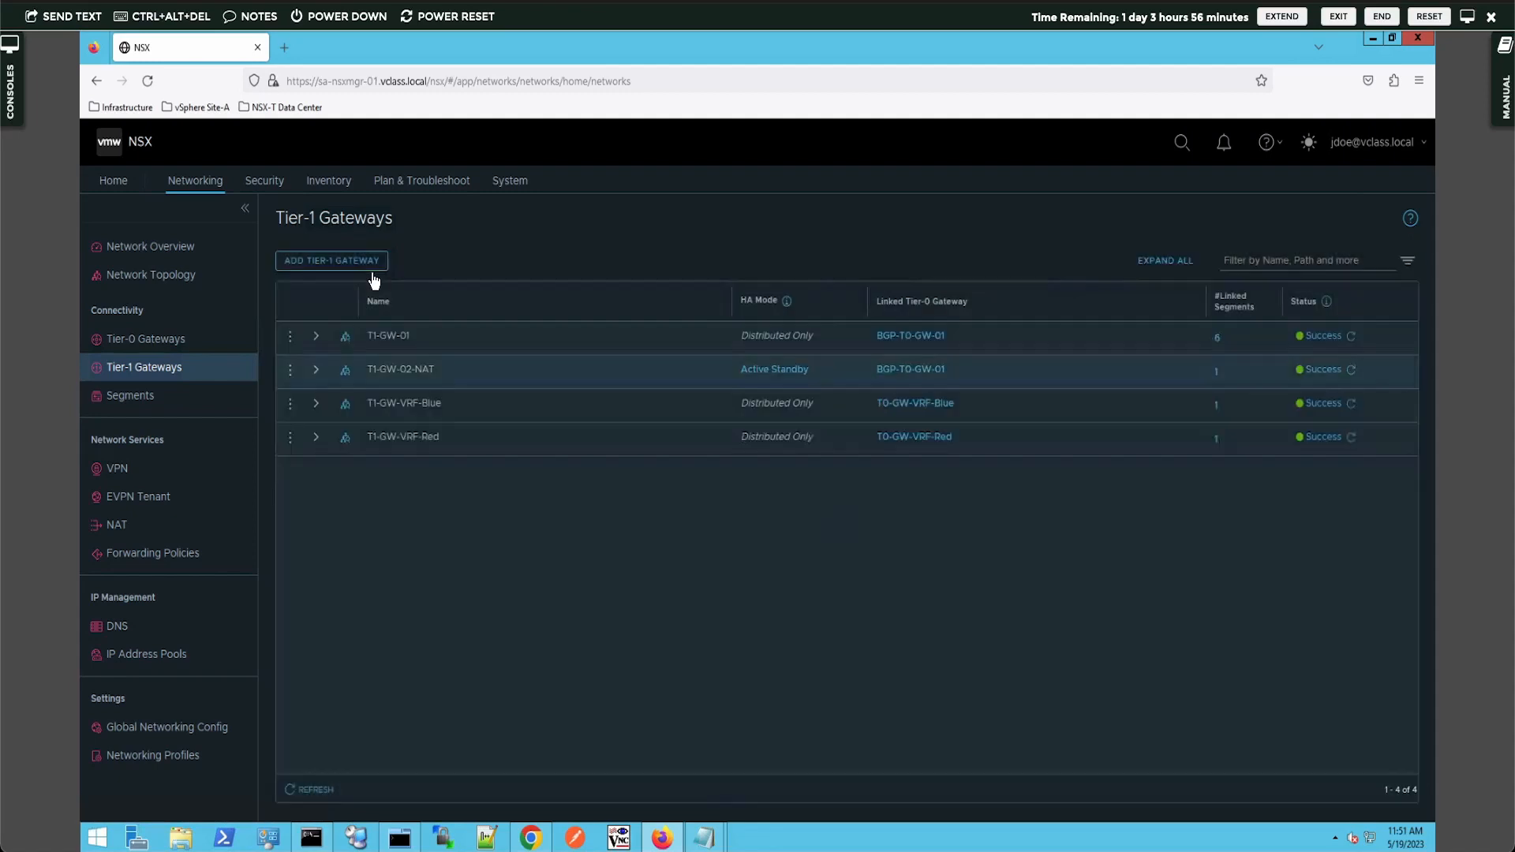
click(365, 261)
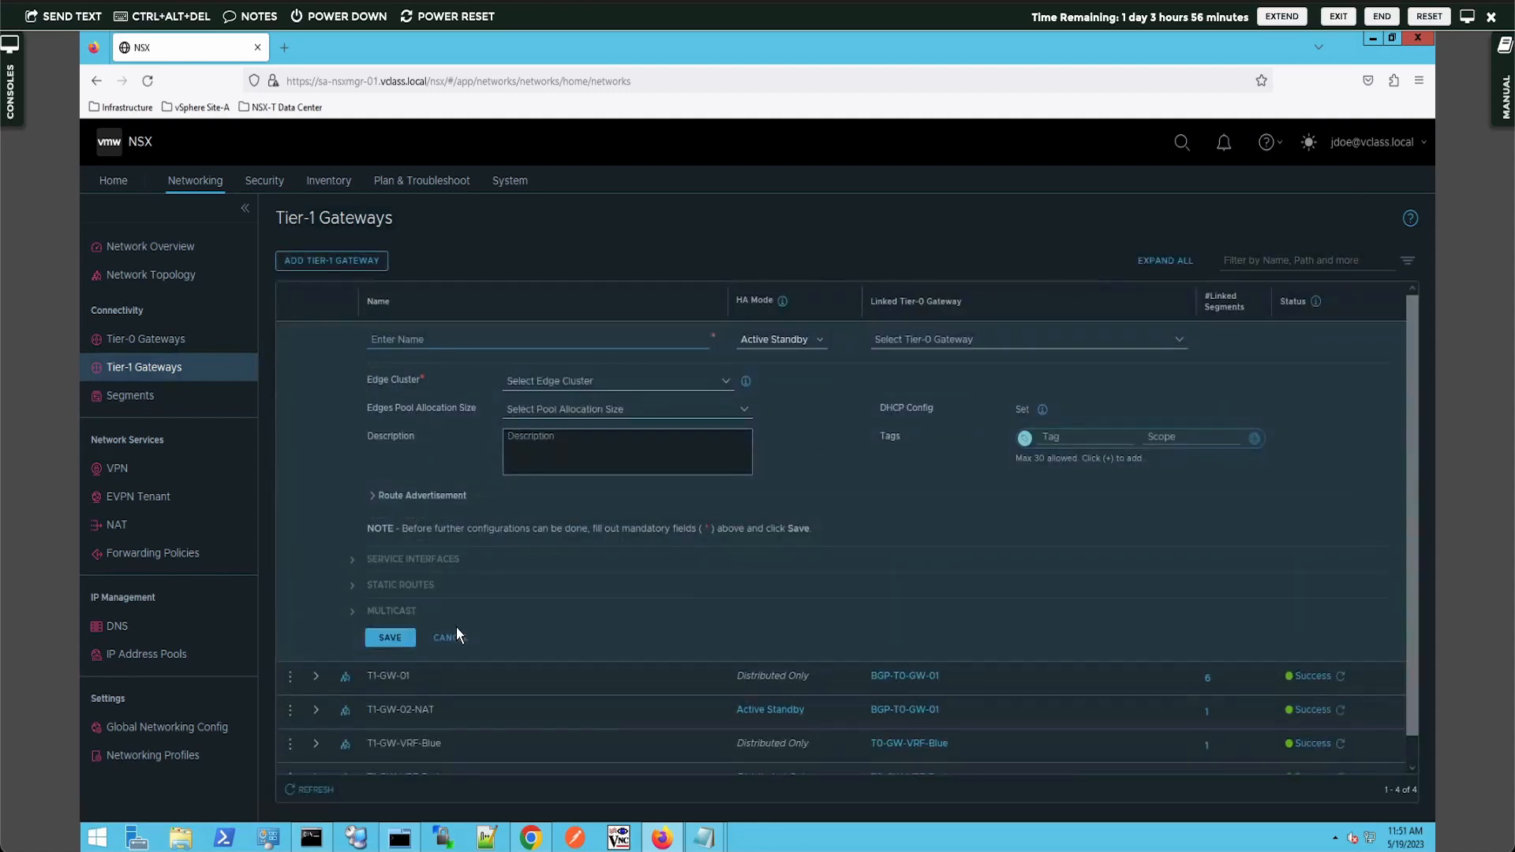
click(451, 639)
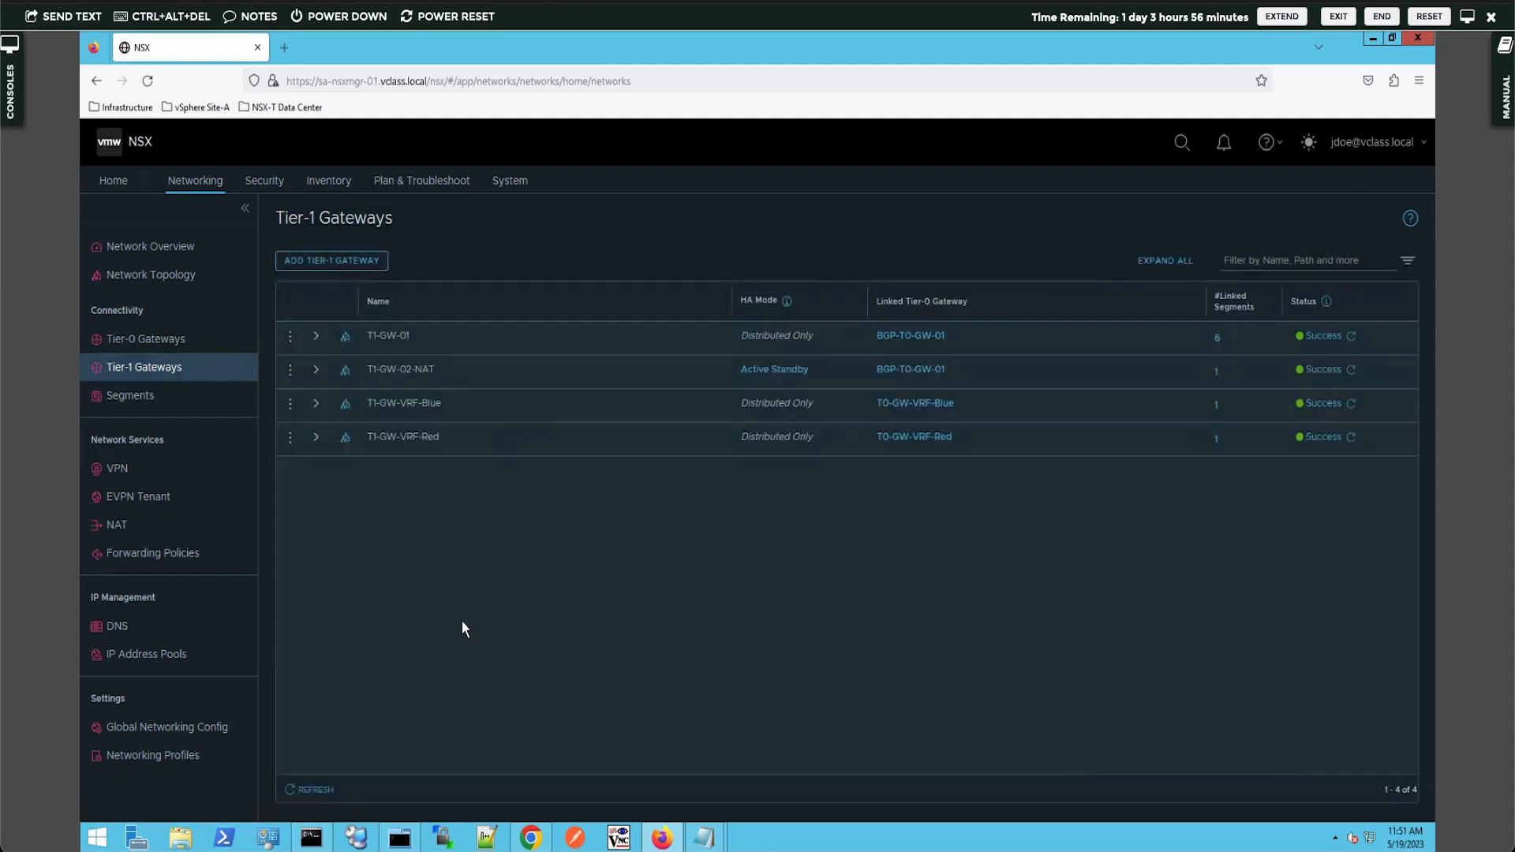
- Open Security > Distributed Firewall, expand External Access to show rule 2032, and check its actions menu
click(263, 183)
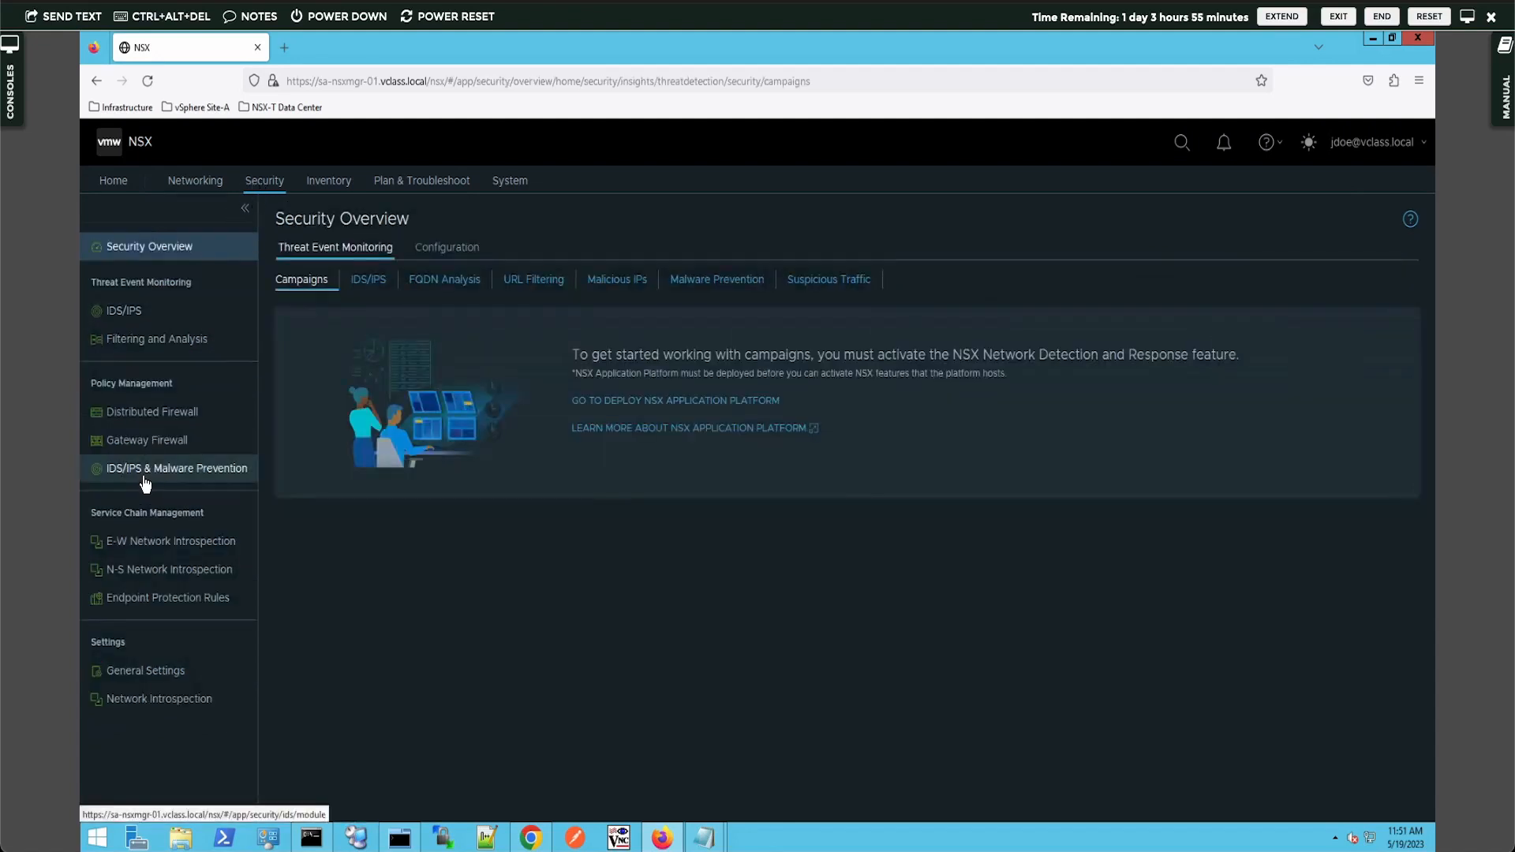
click(145, 422)
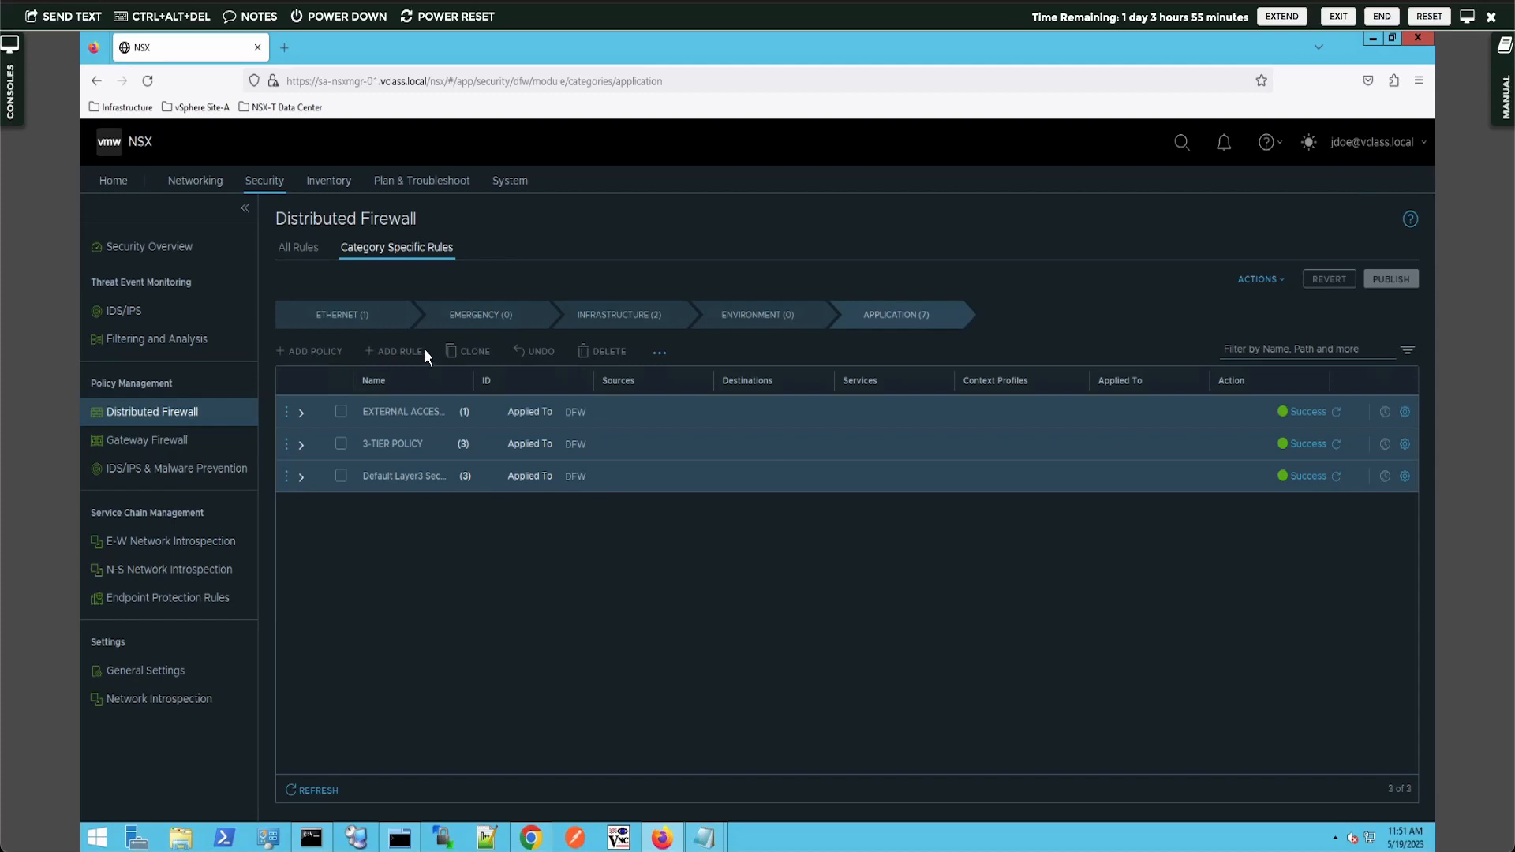
click(301, 413)
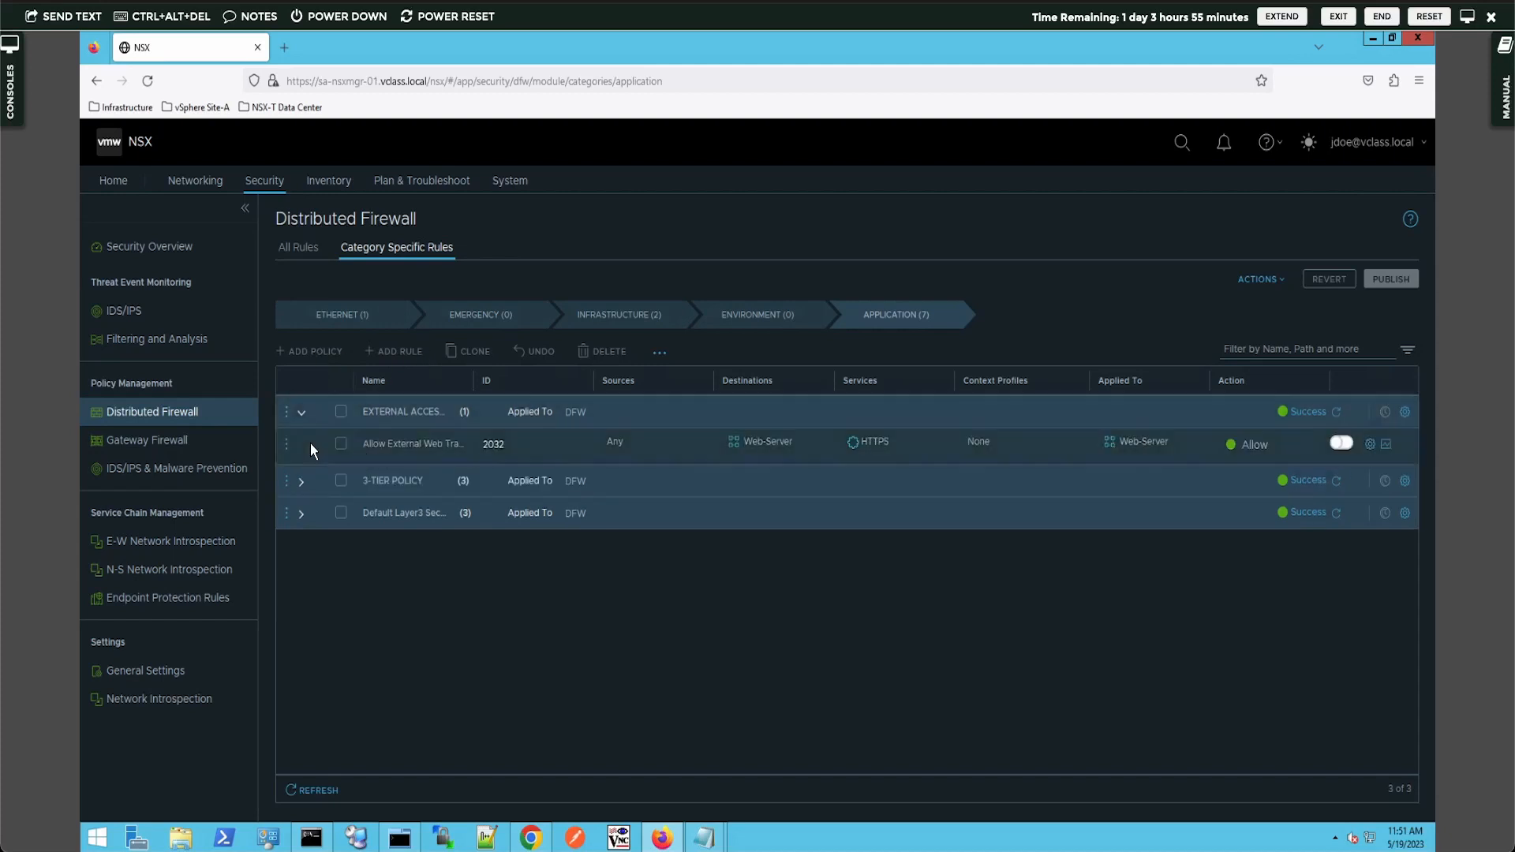
click(287, 410)
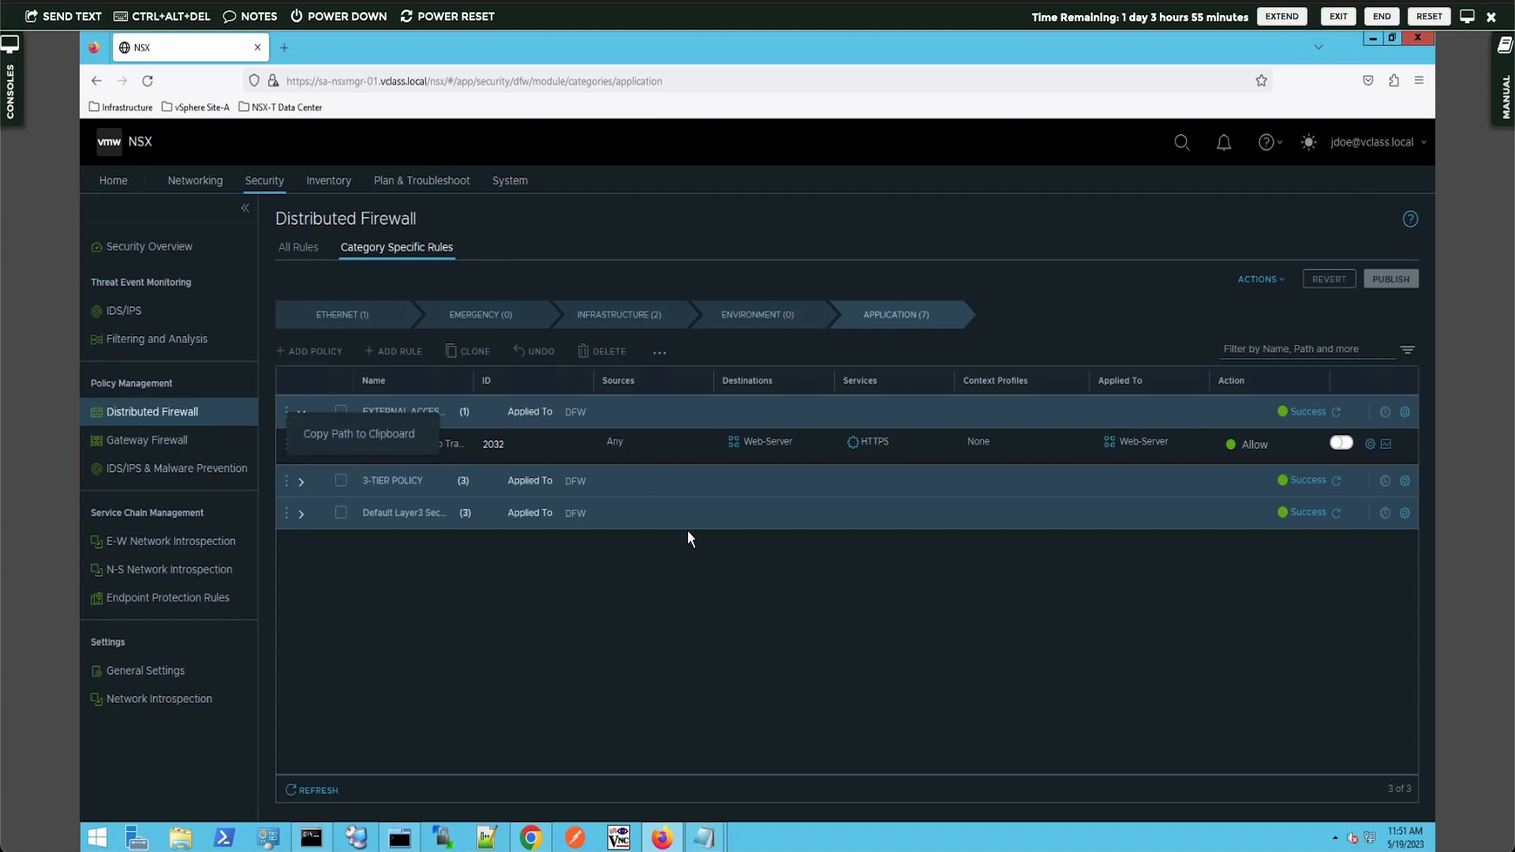
click(703, 647)
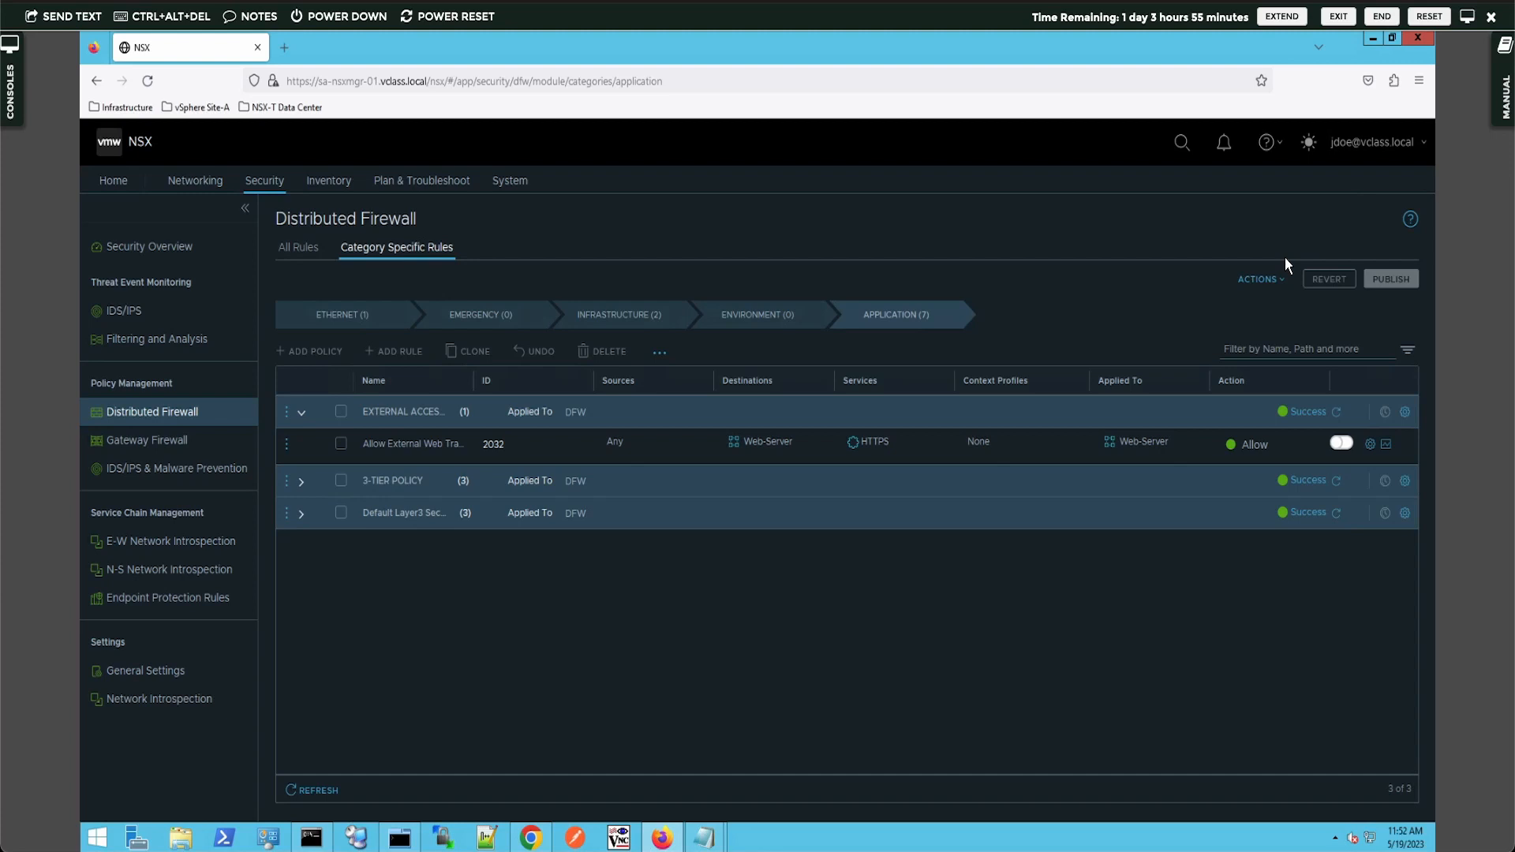
click(1423, 142)
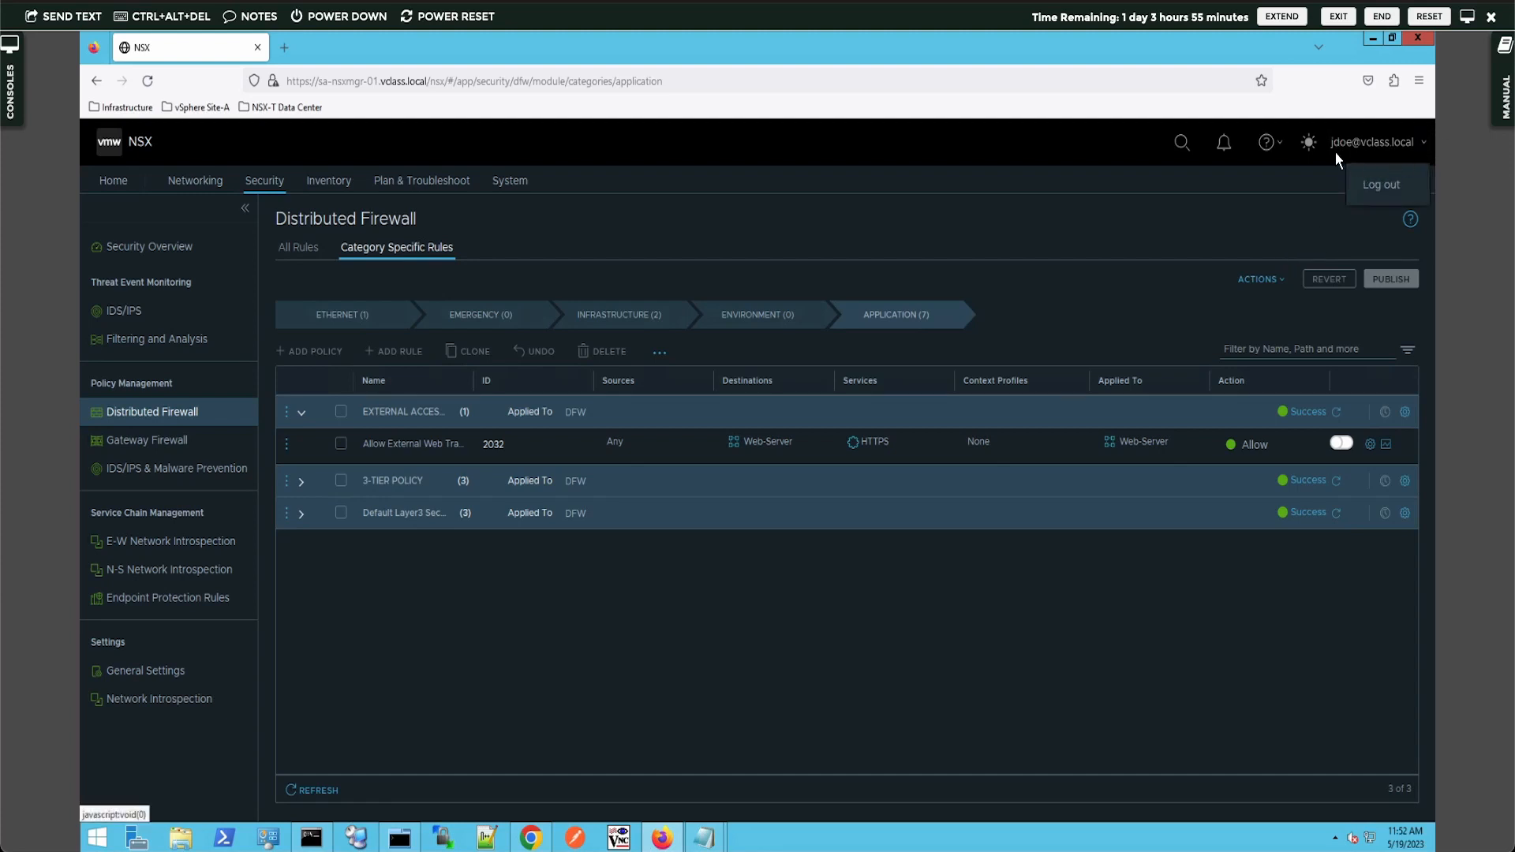
- Log the test user out of NSX and return to the admin's Chrome window
click(1381, 186)
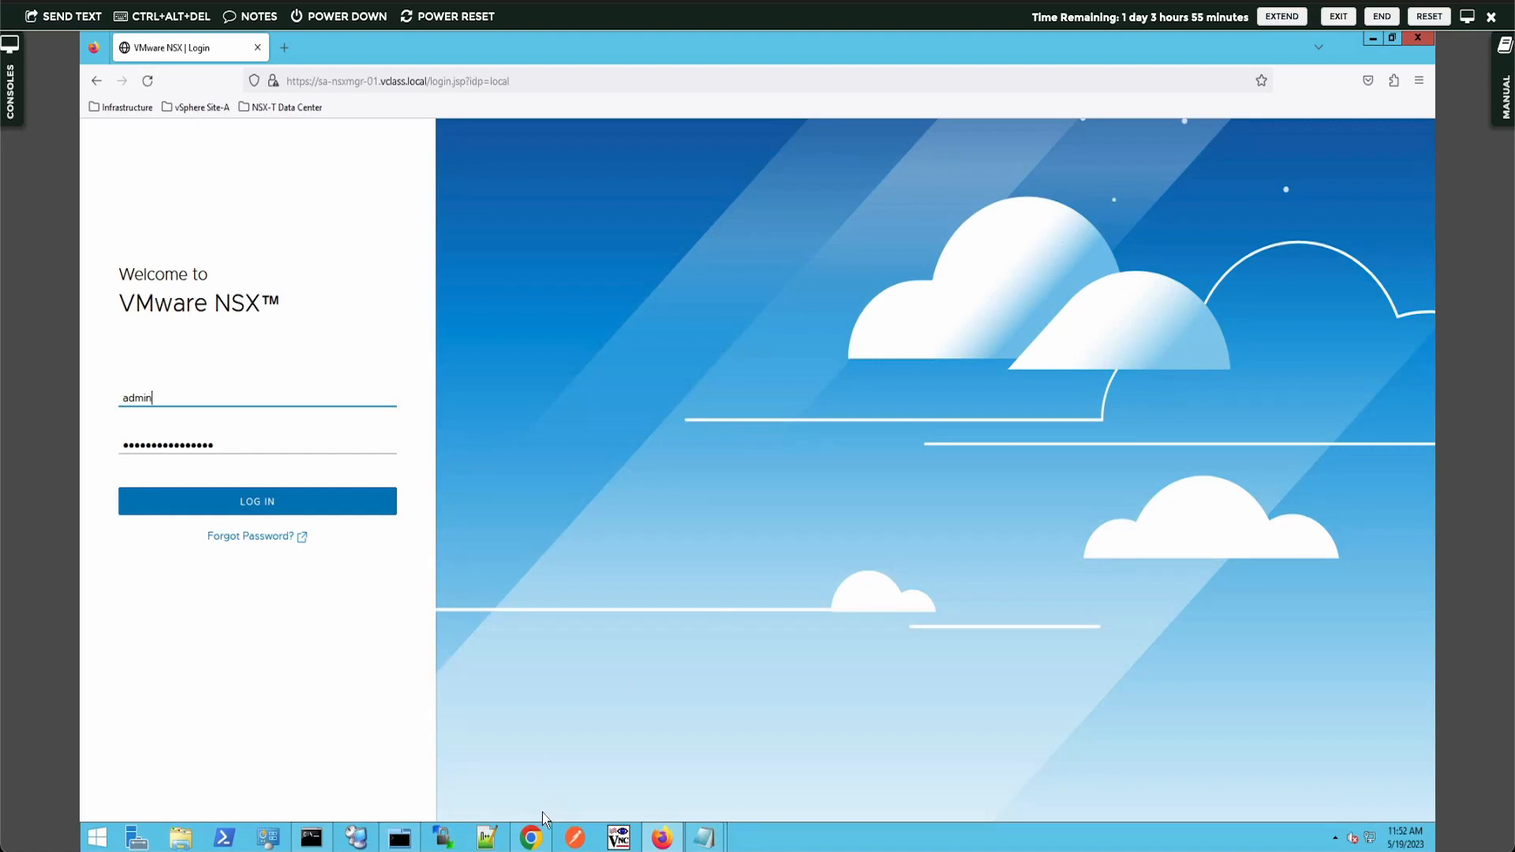
mouse_move(537, 842)
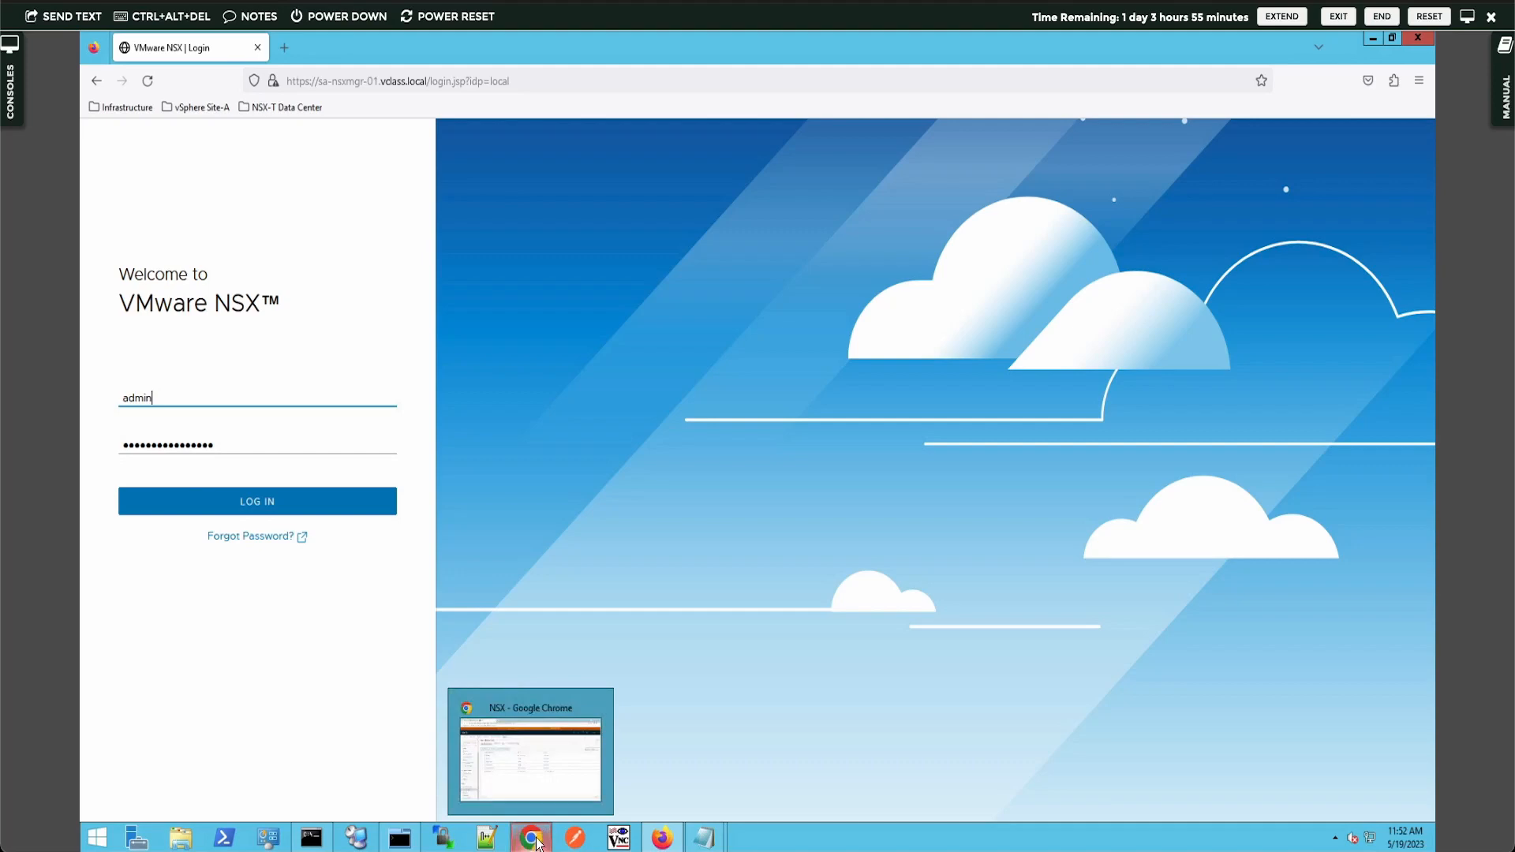
click(537, 843)
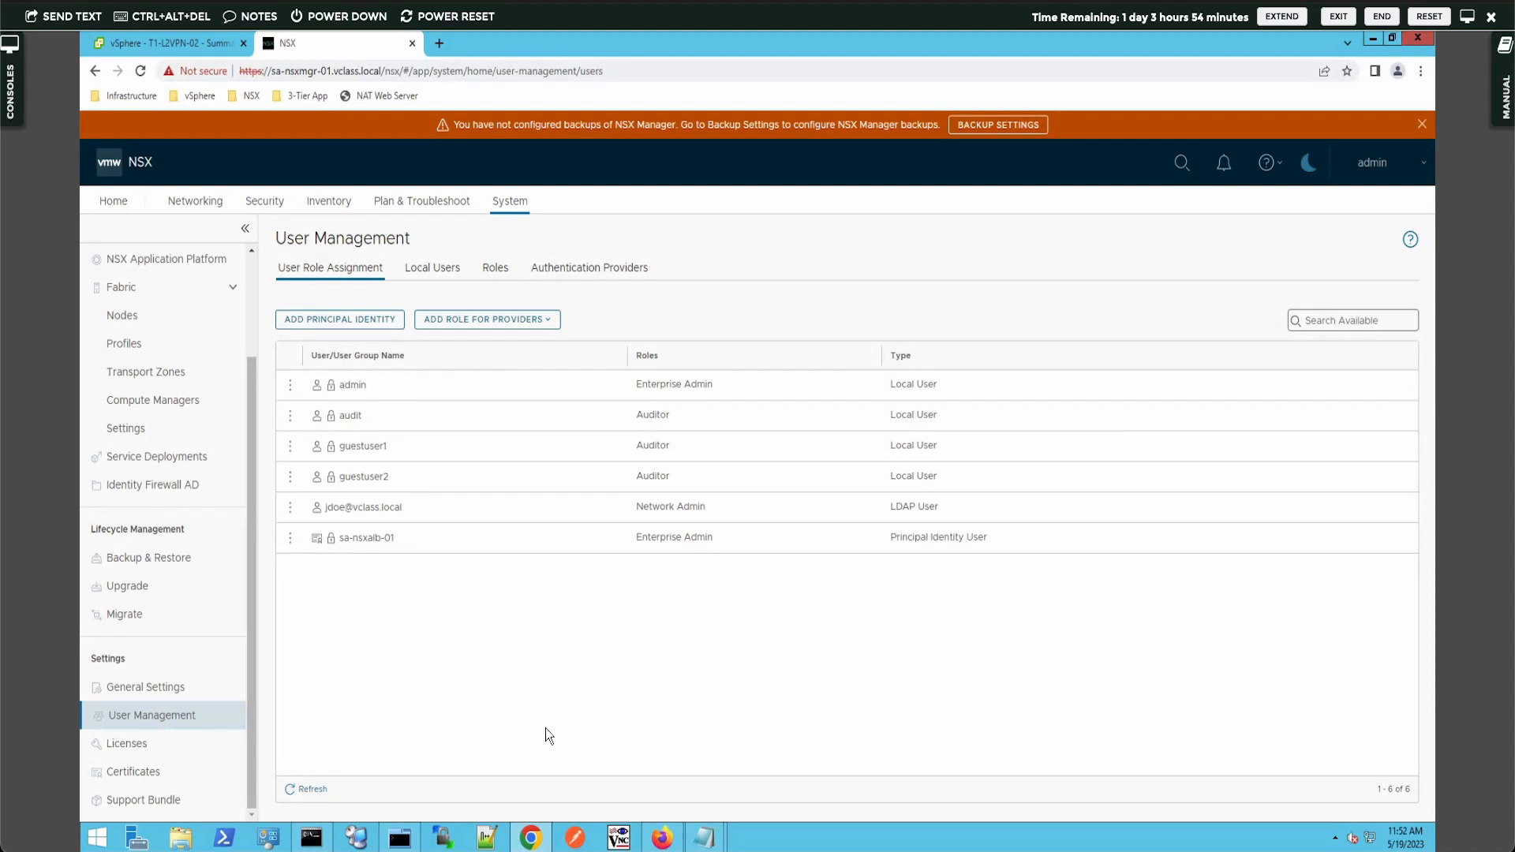
- Clone the Network Admin role as 'T1 Admin' with description 'Tier-1 Gateway Administrator'
click(490, 273)
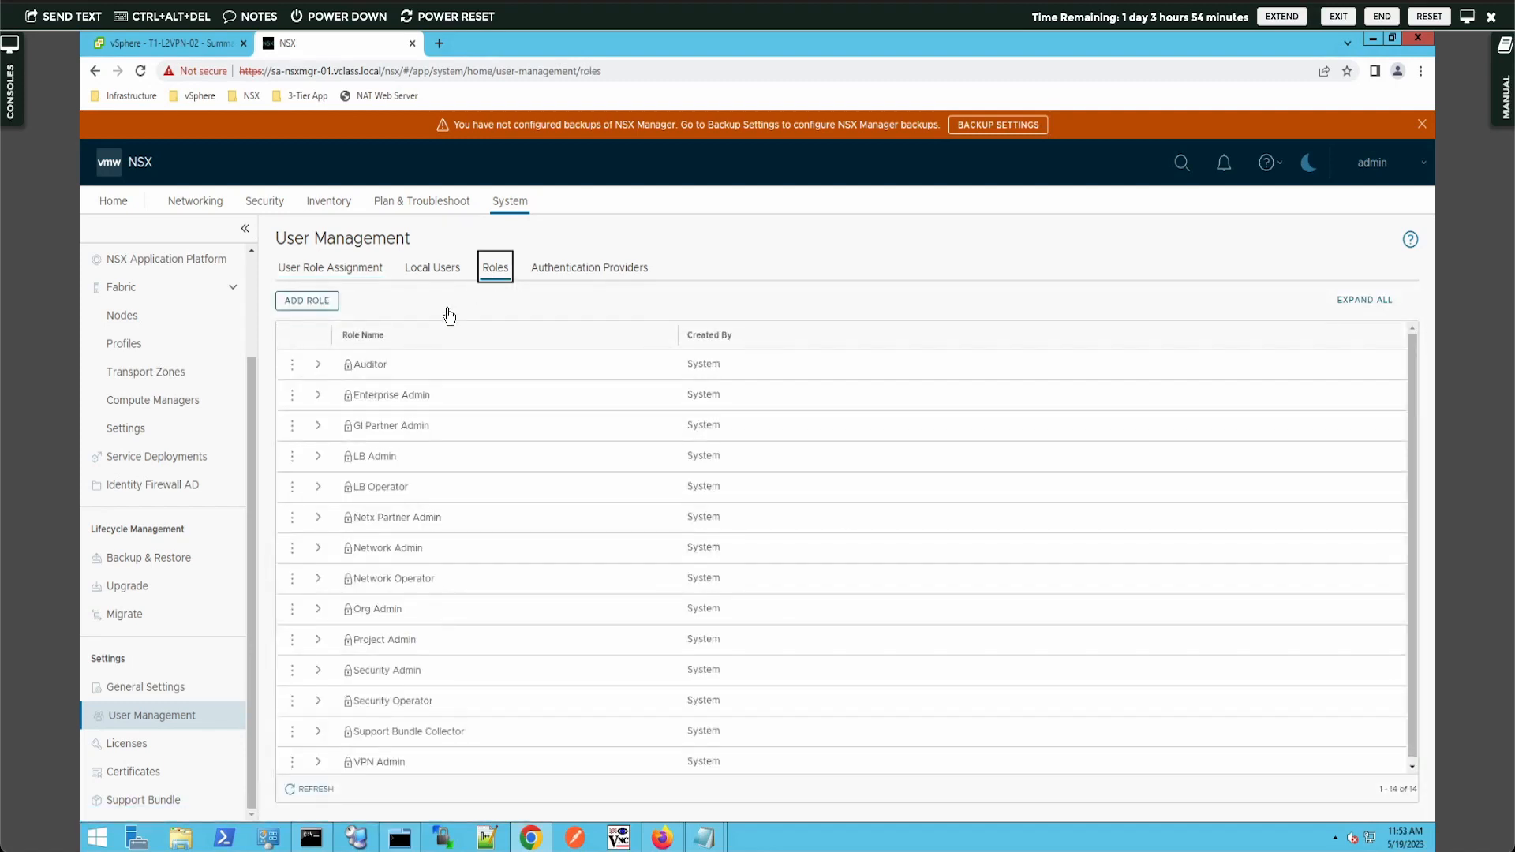
click(294, 549)
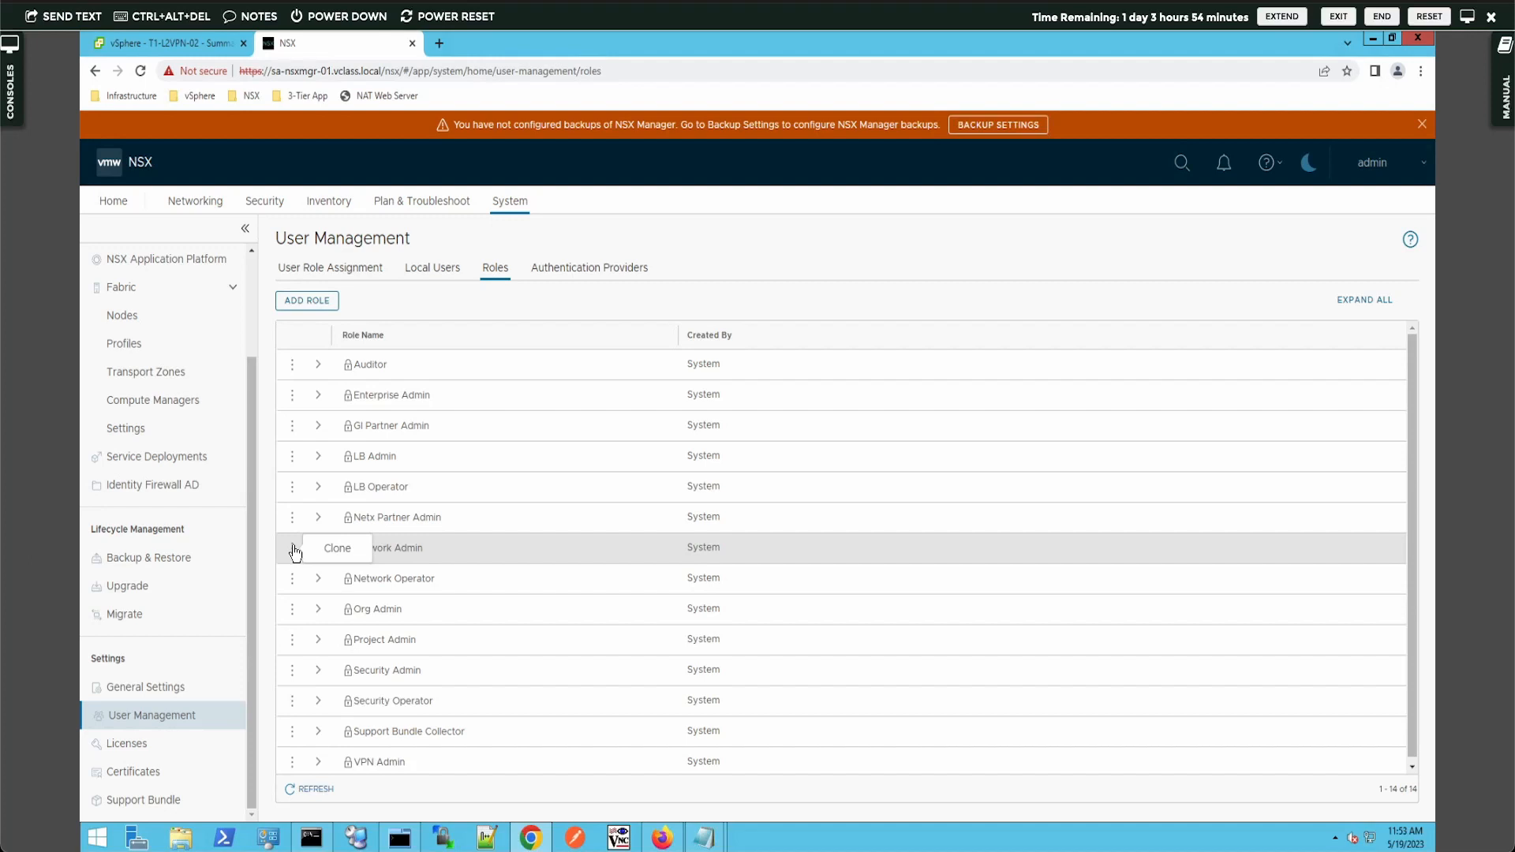
click(319, 548)
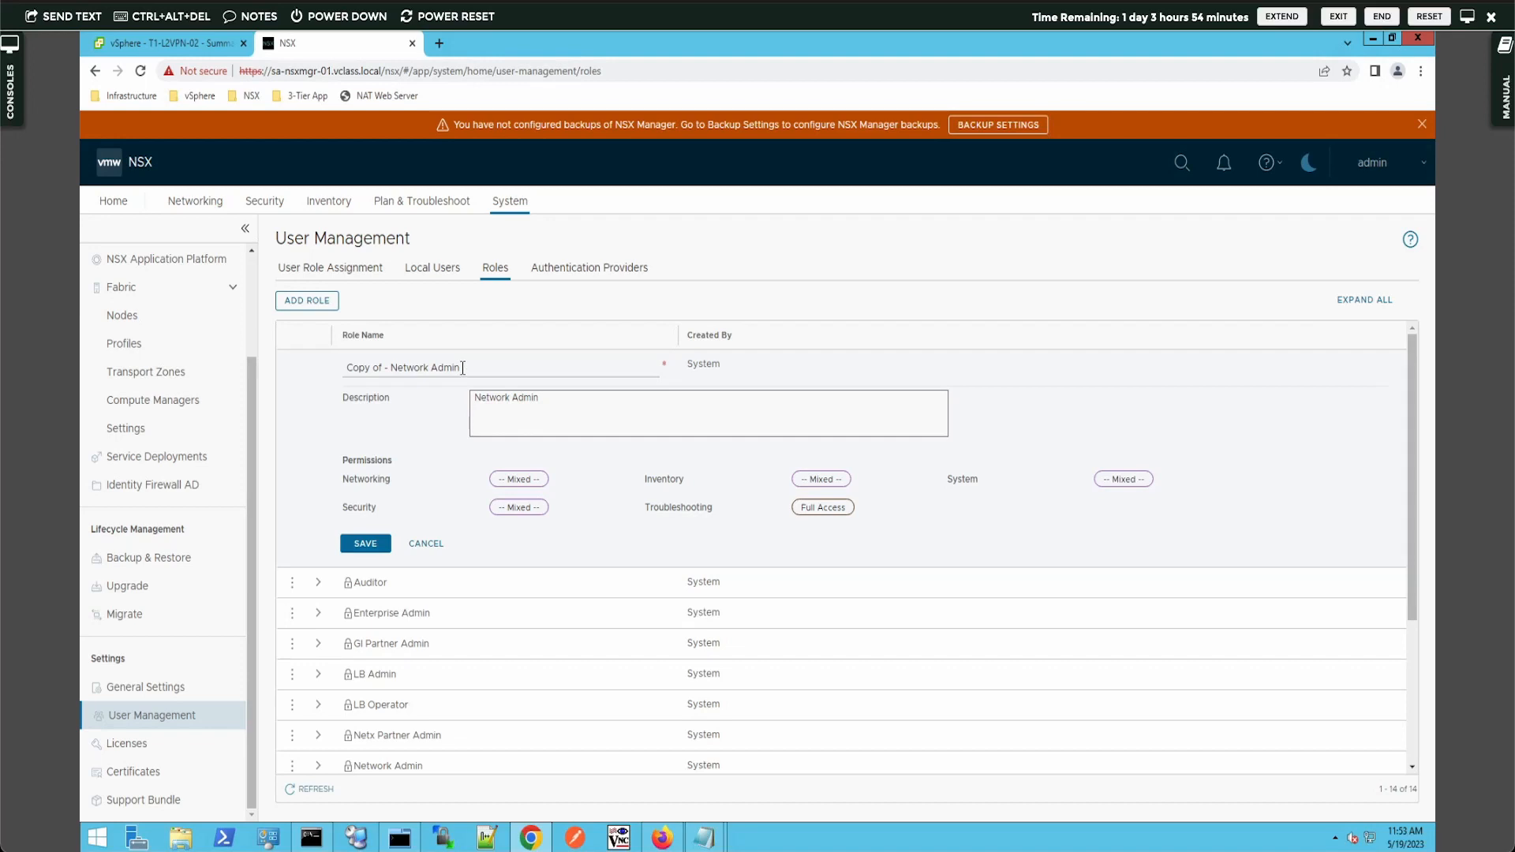
triple_click(462, 368)
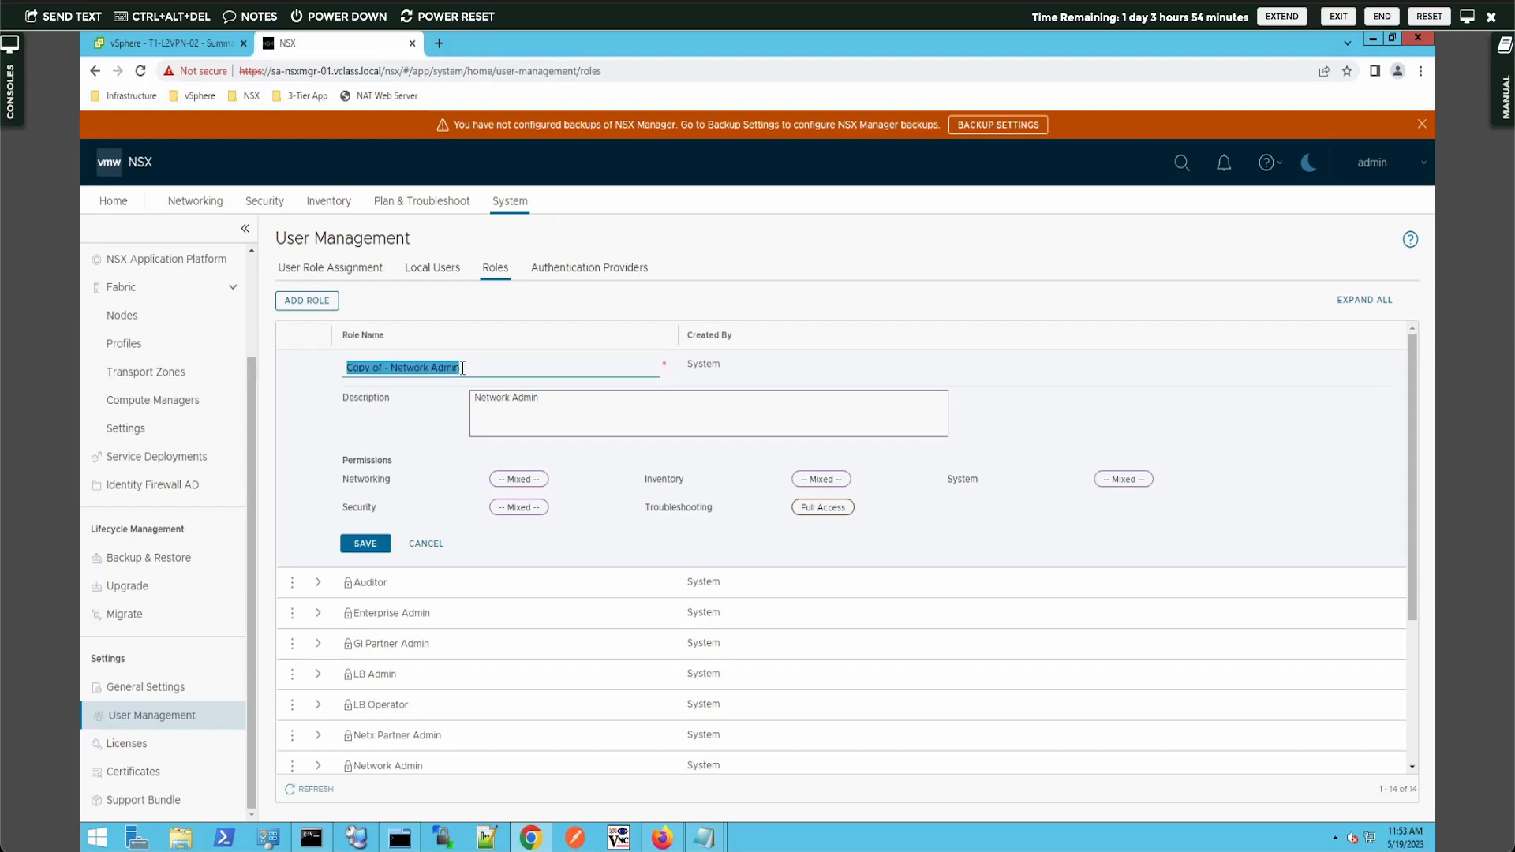
text(T1 Admin)
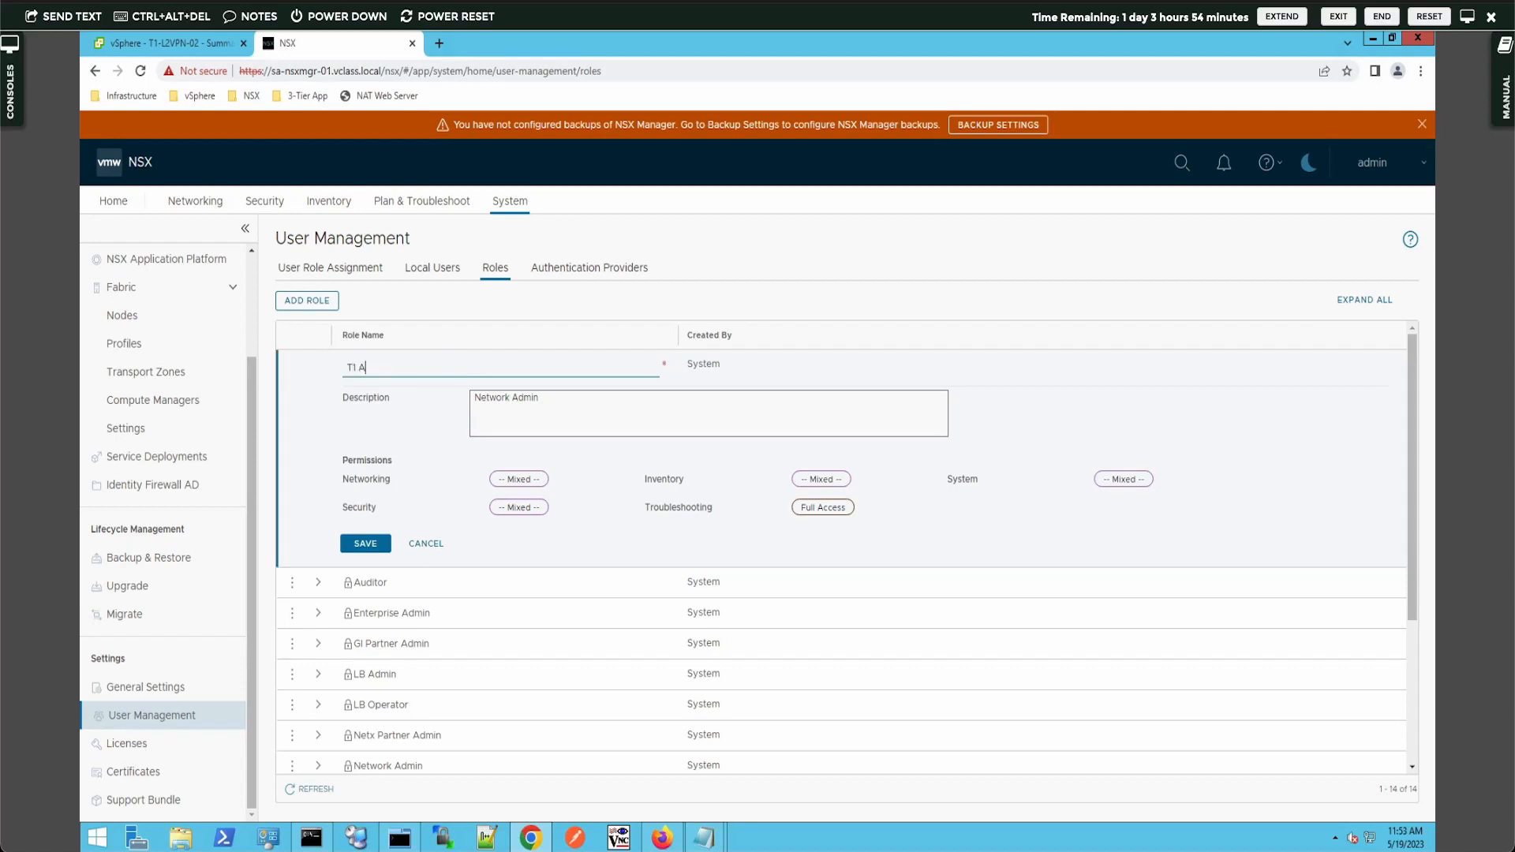
key(Tab)
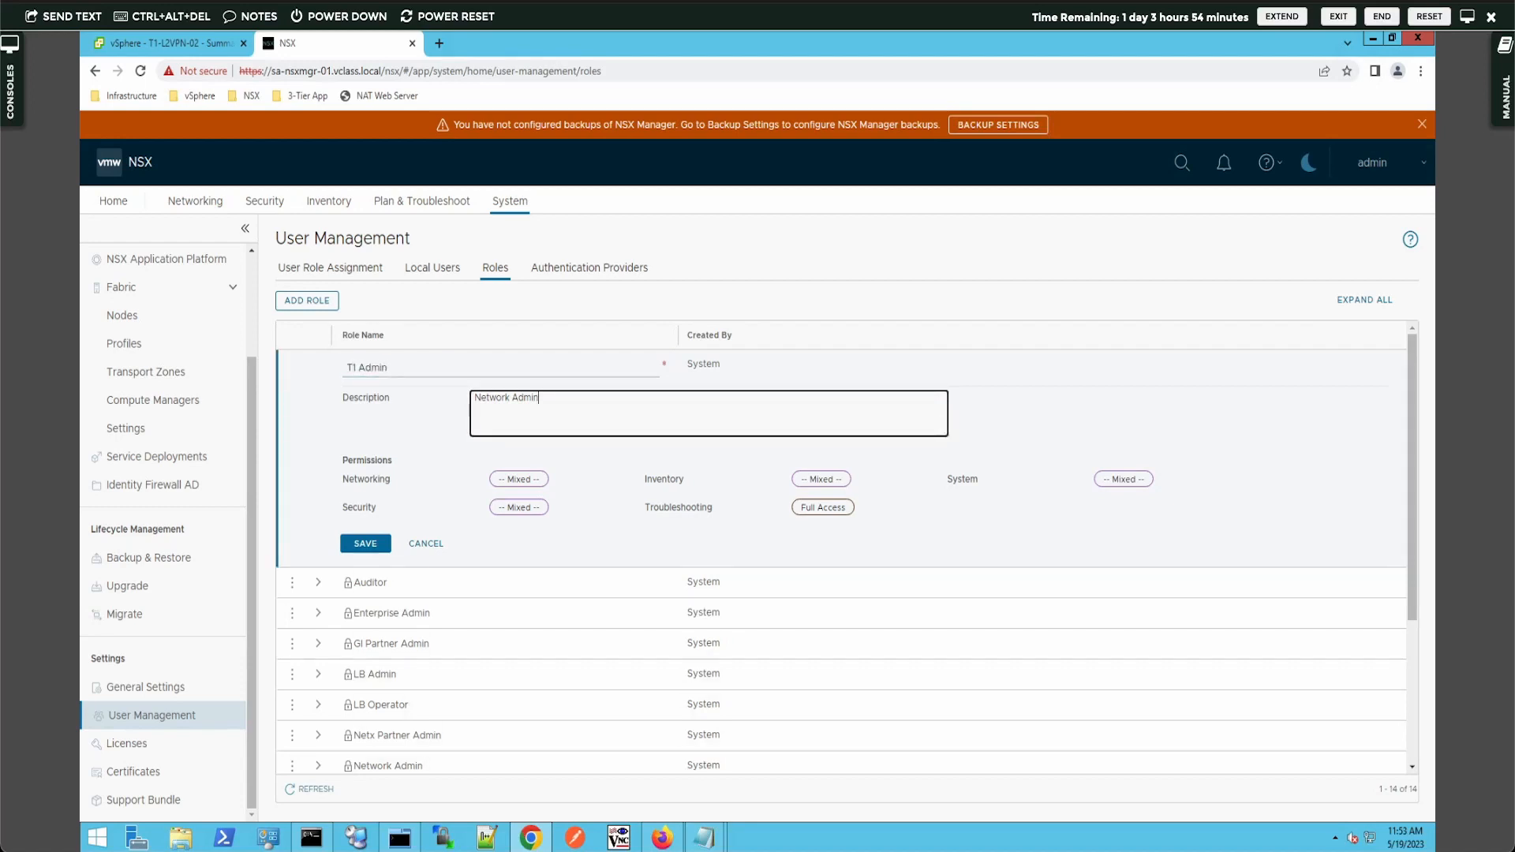
key(ctrl+a)
text(Tier-1 Gateway Administrator)
- Under Connectivity, set Tier-0 Gateways and Tier-0 OSPF to Read-only and apply the permissions
click(520, 480)
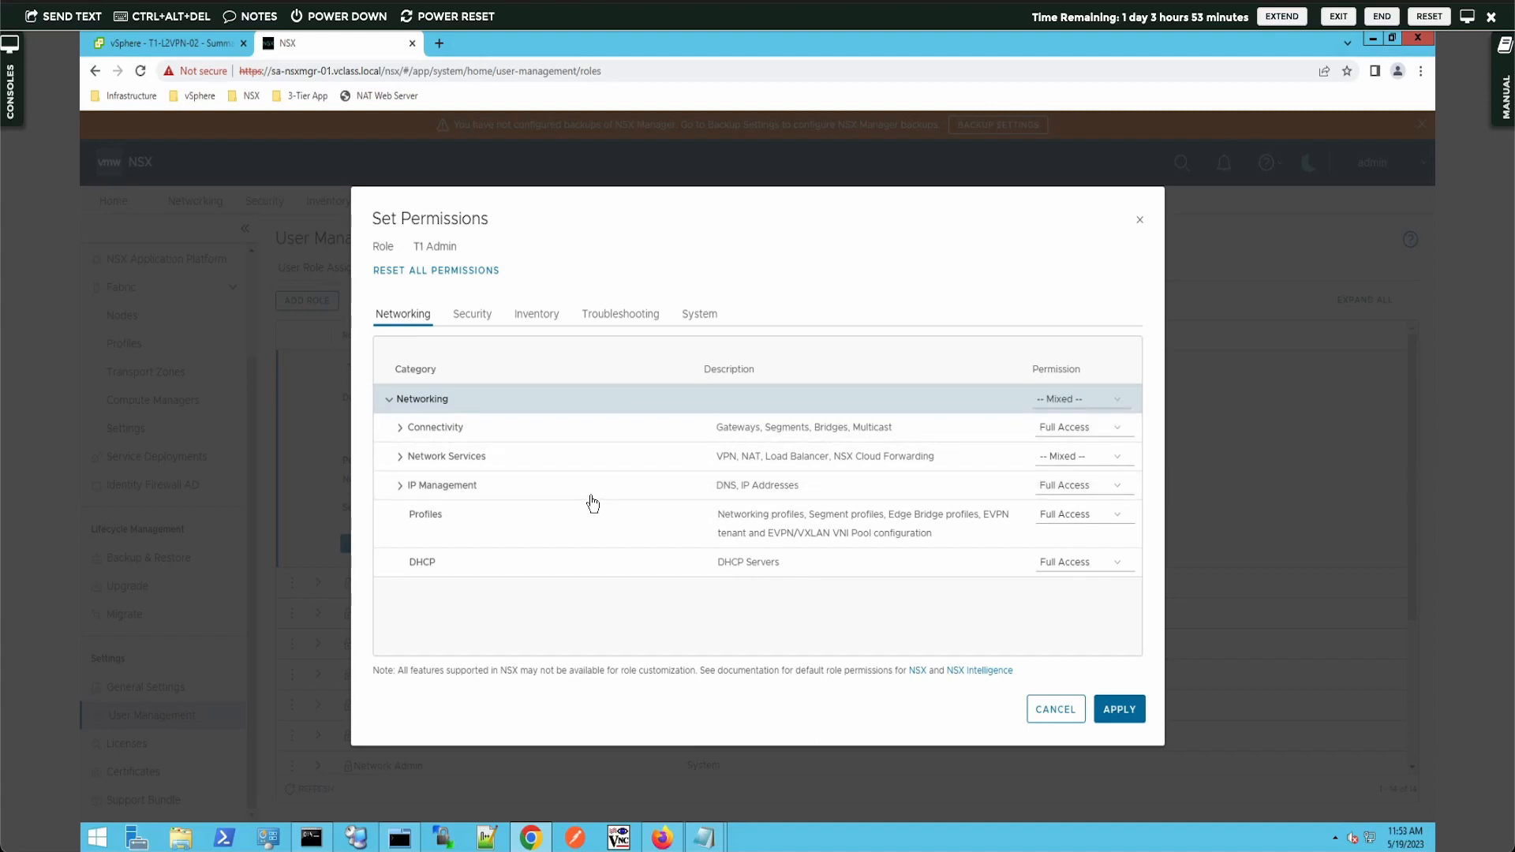
click(400, 428)
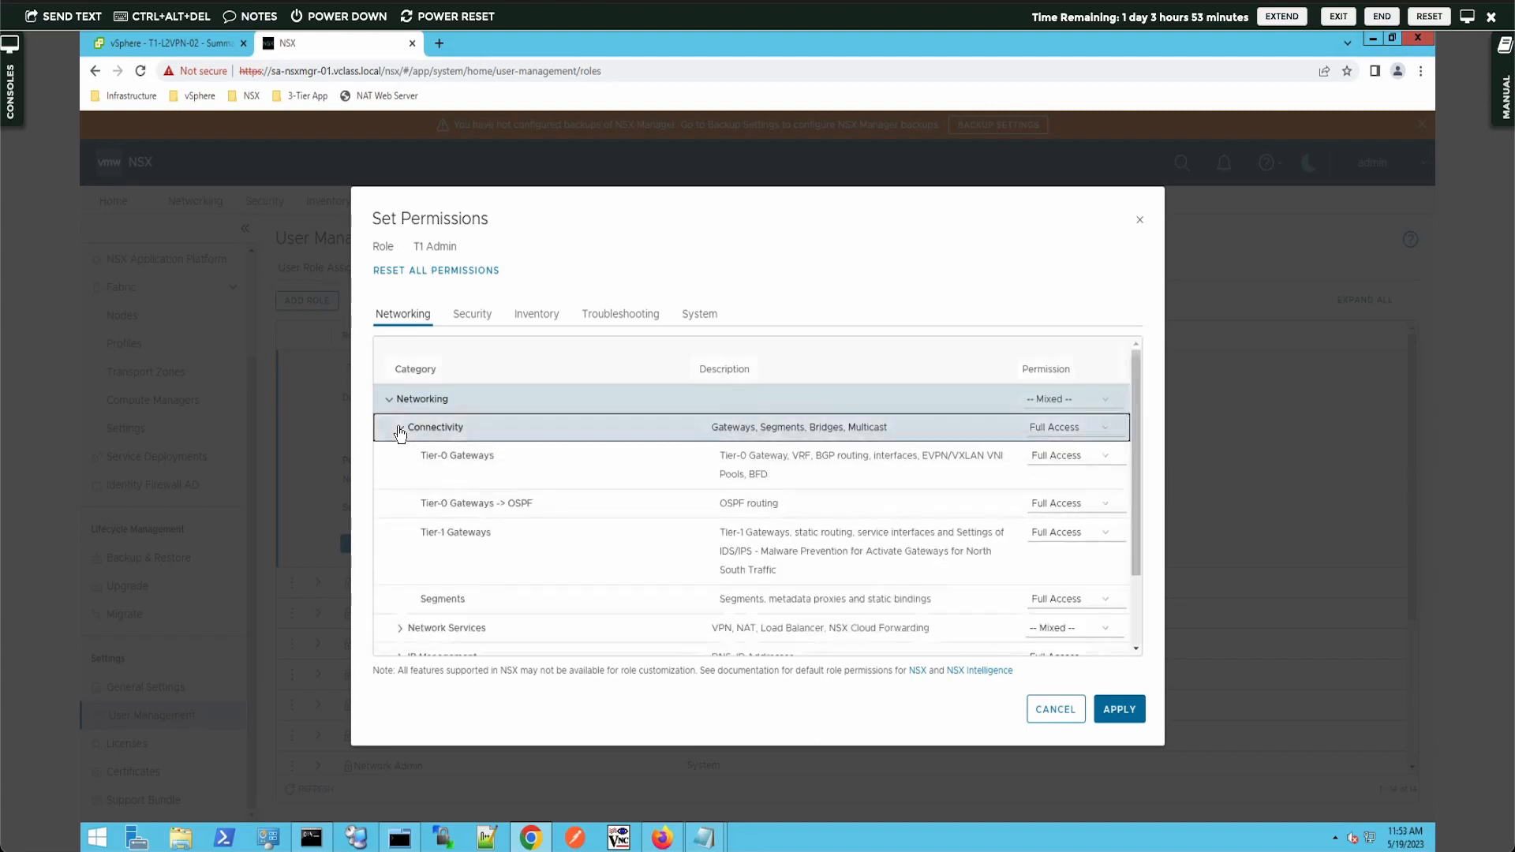
click(1075, 461)
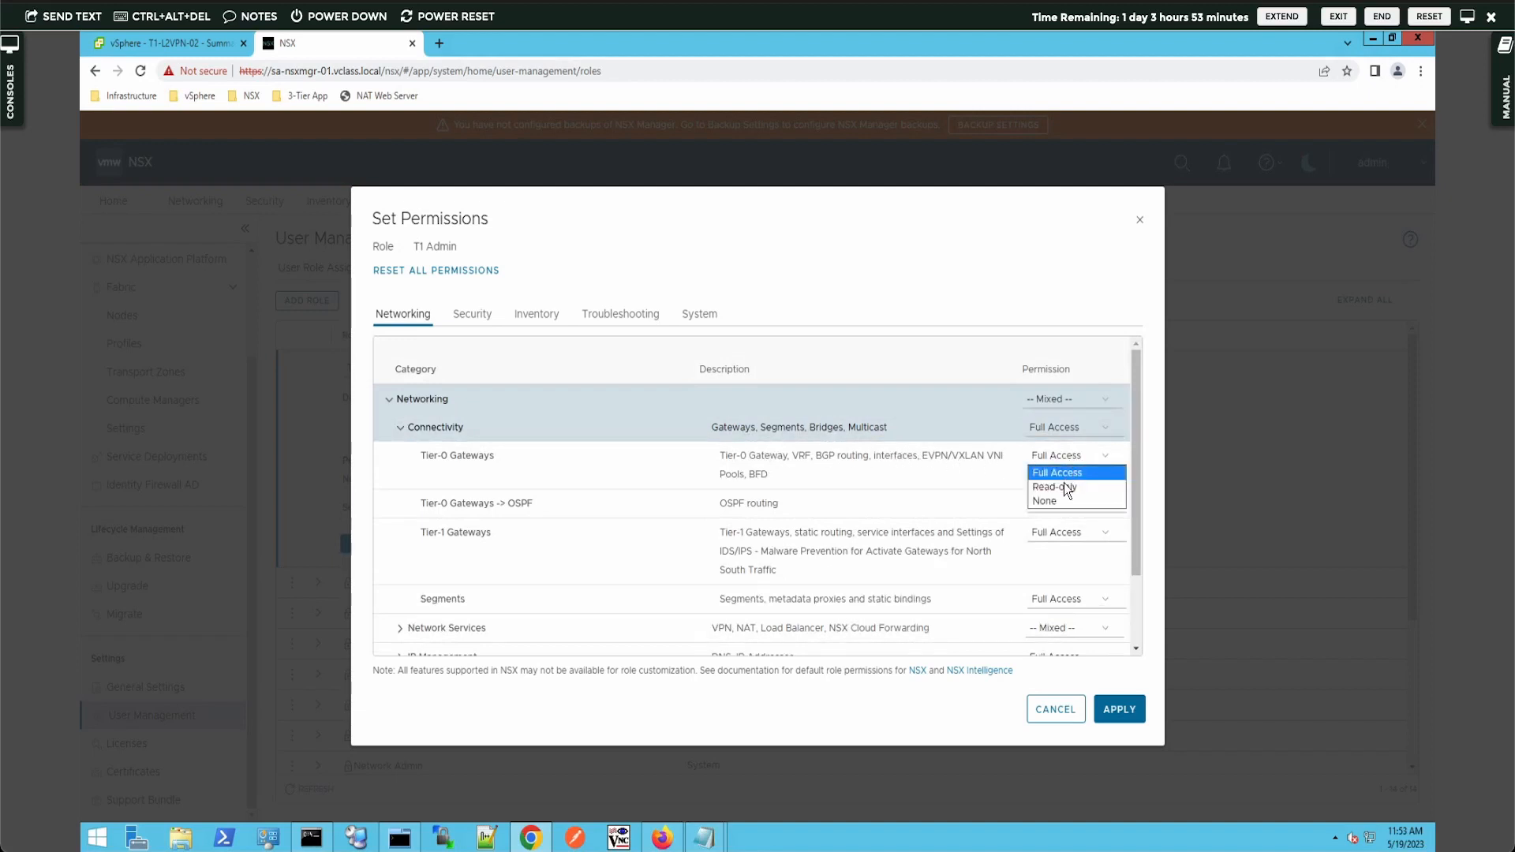
click(1063, 483)
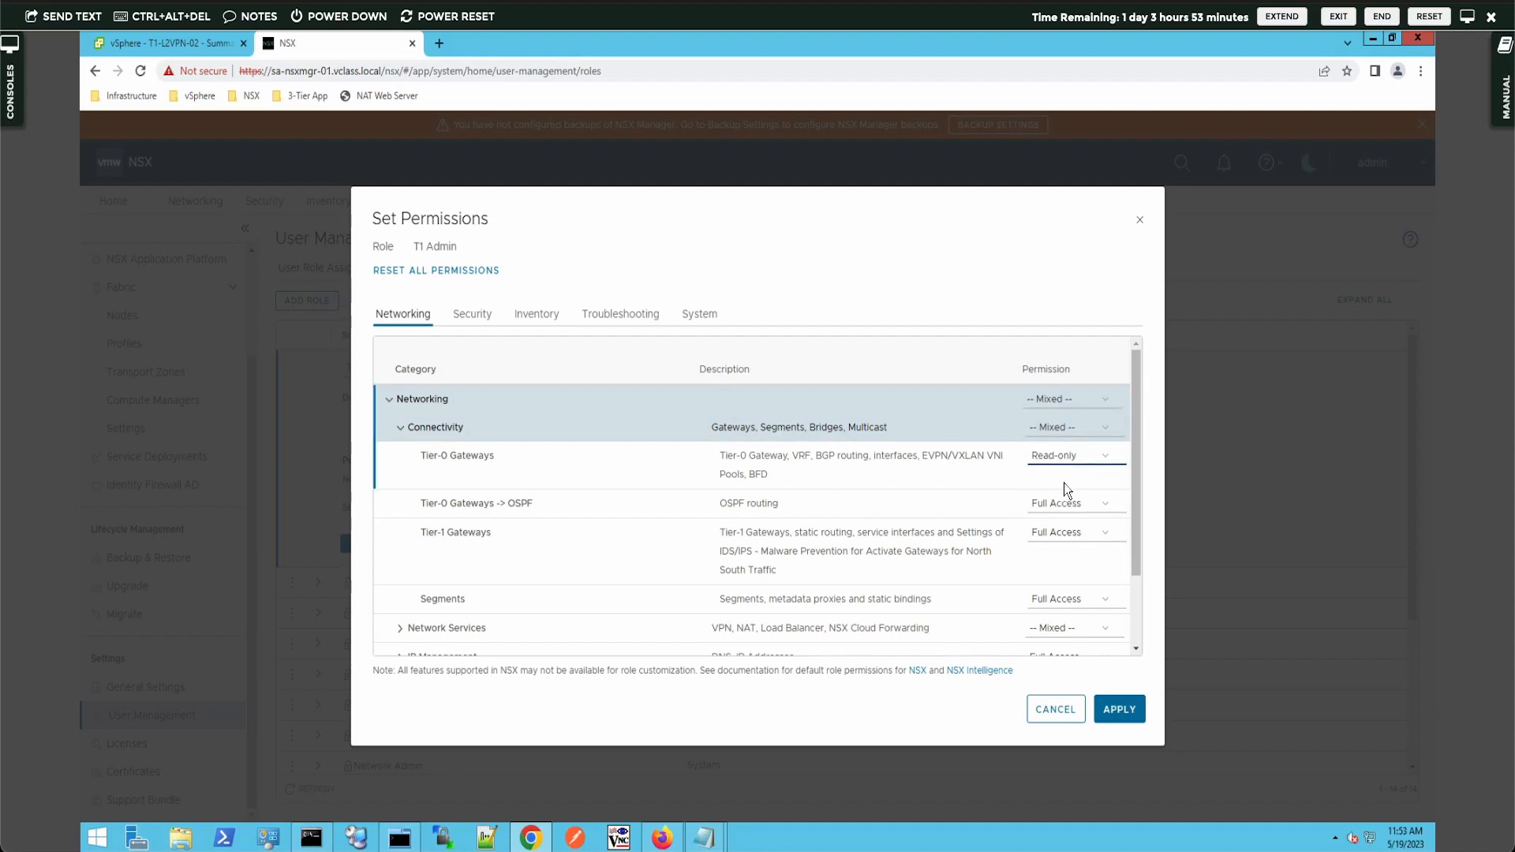
click(1067, 503)
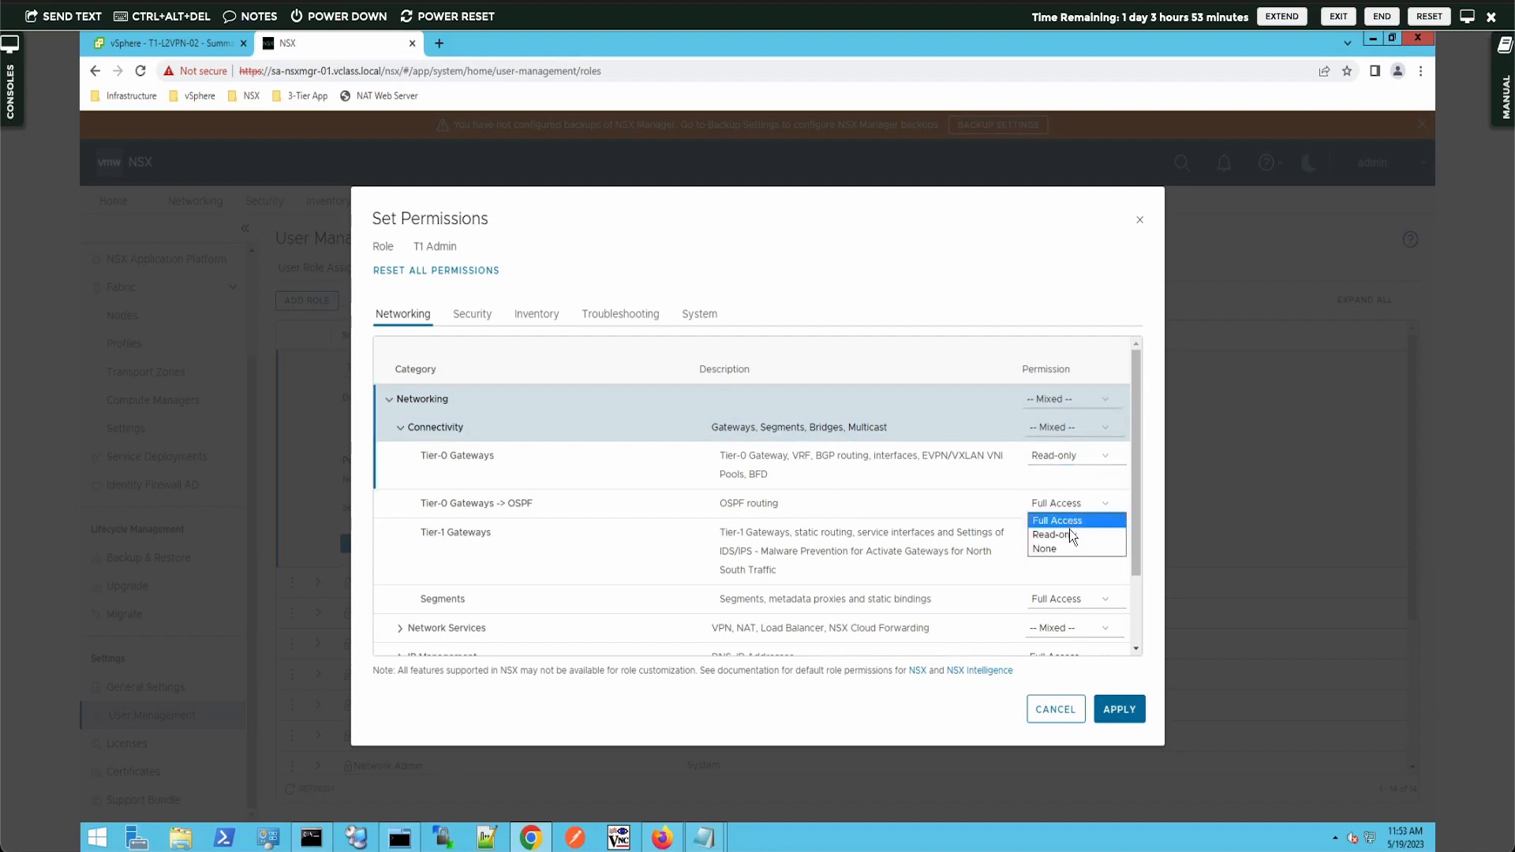
click(1068, 530)
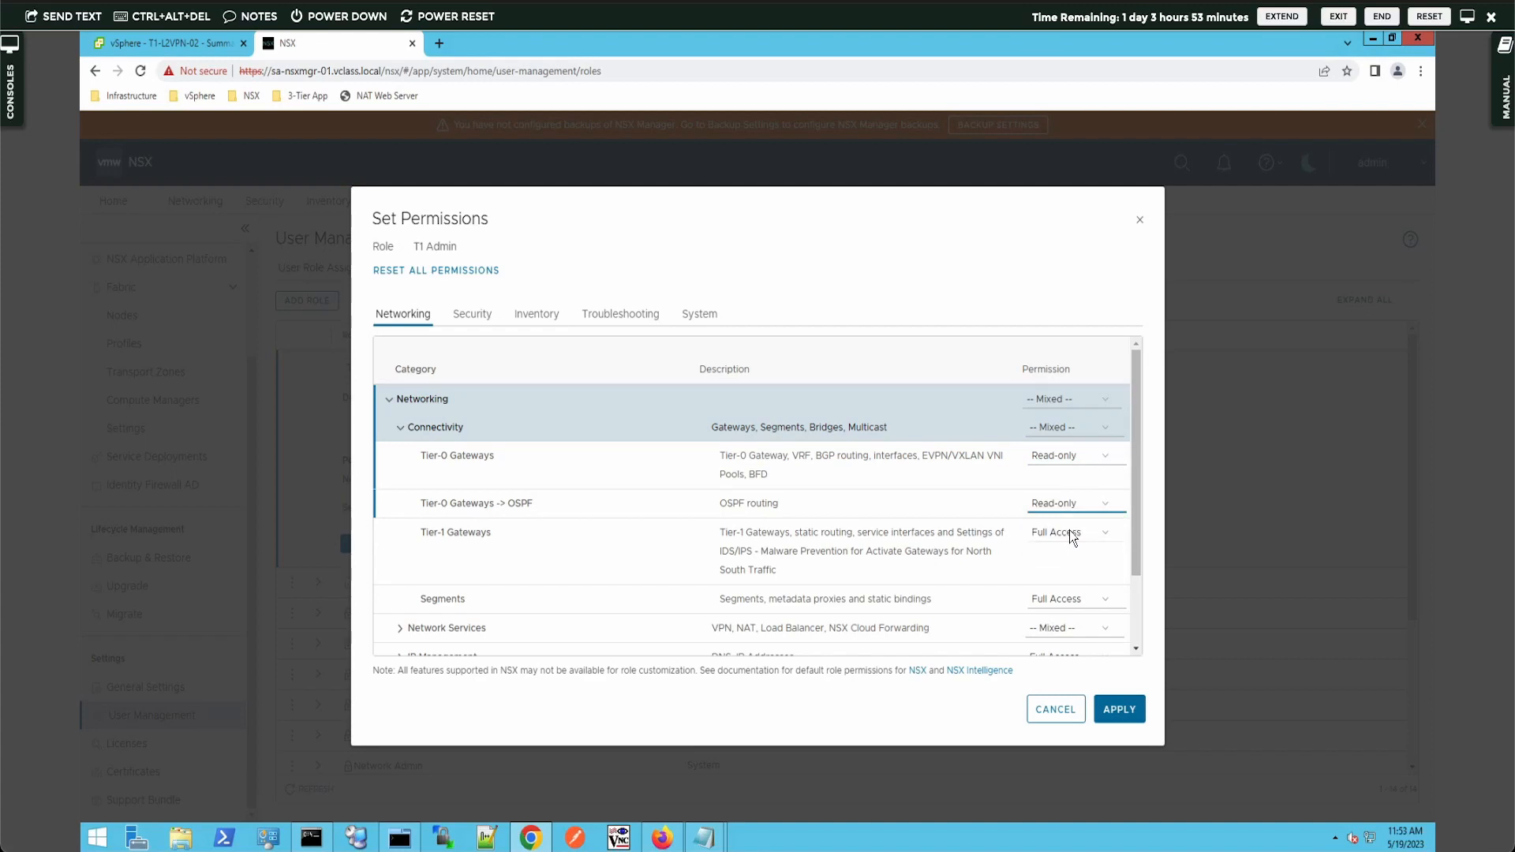
click(1119, 710)
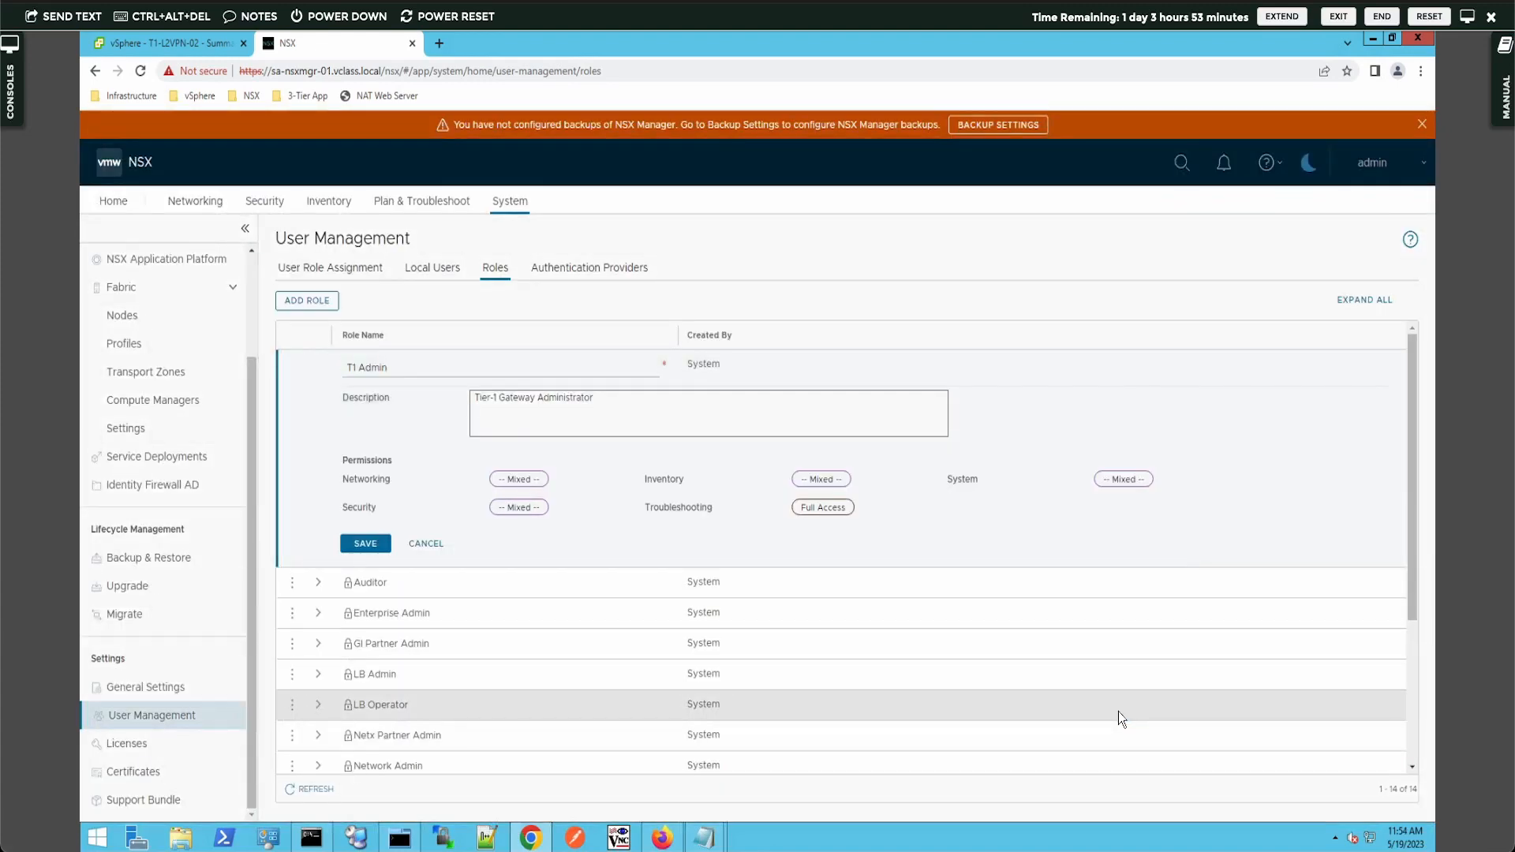
- Save the T1 Admin role and view the User Role Assignment list
click(371, 541)
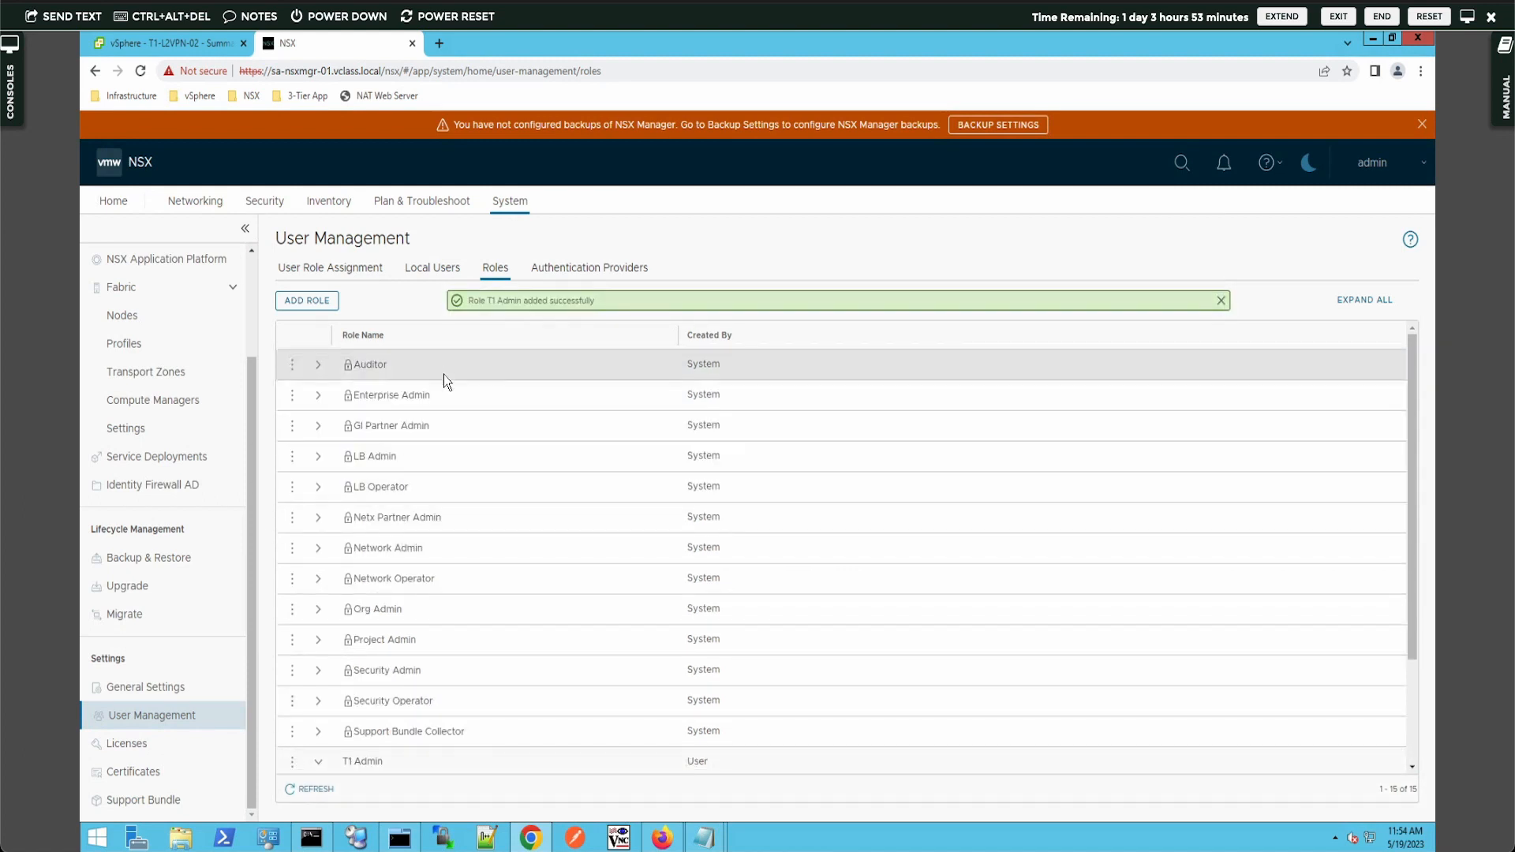
click(359, 272)
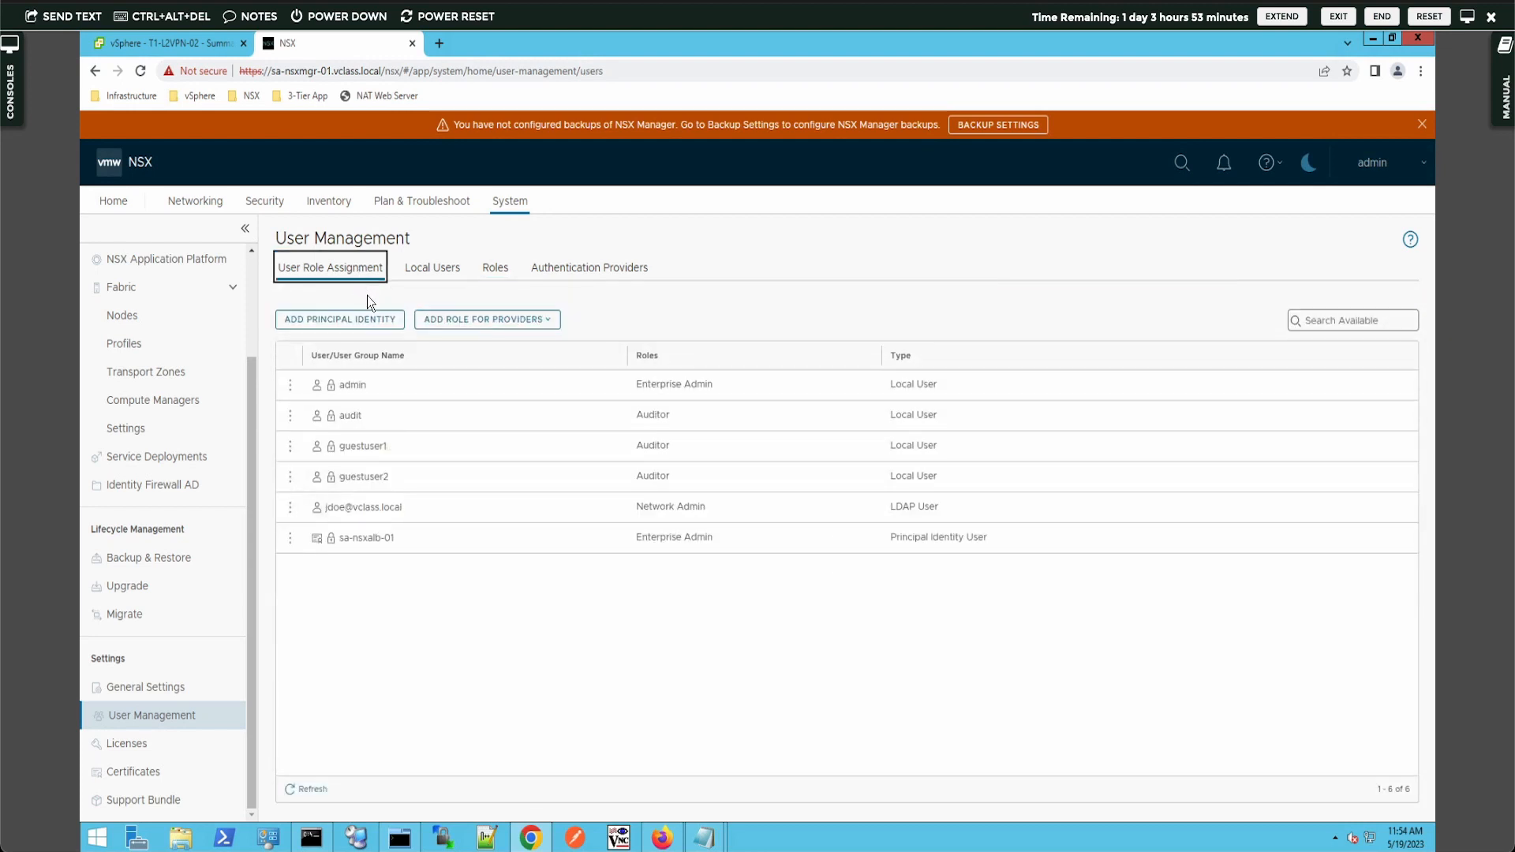
- Replace the LDAP user's Network Admin role with T1 Admin and save the assignment
click(291, 508)
click(322, 503)
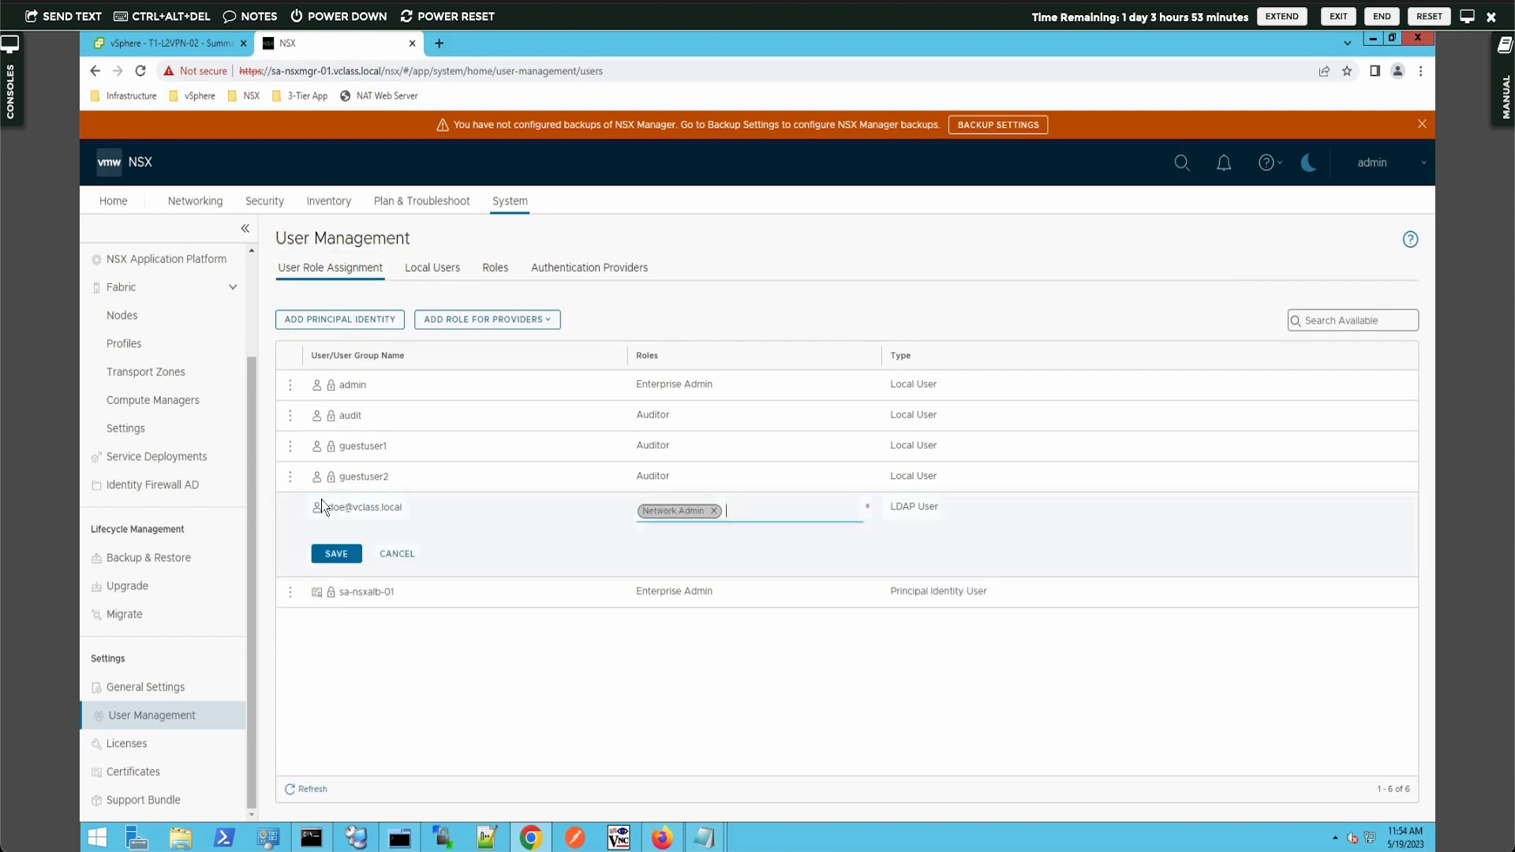
click(715, 511)
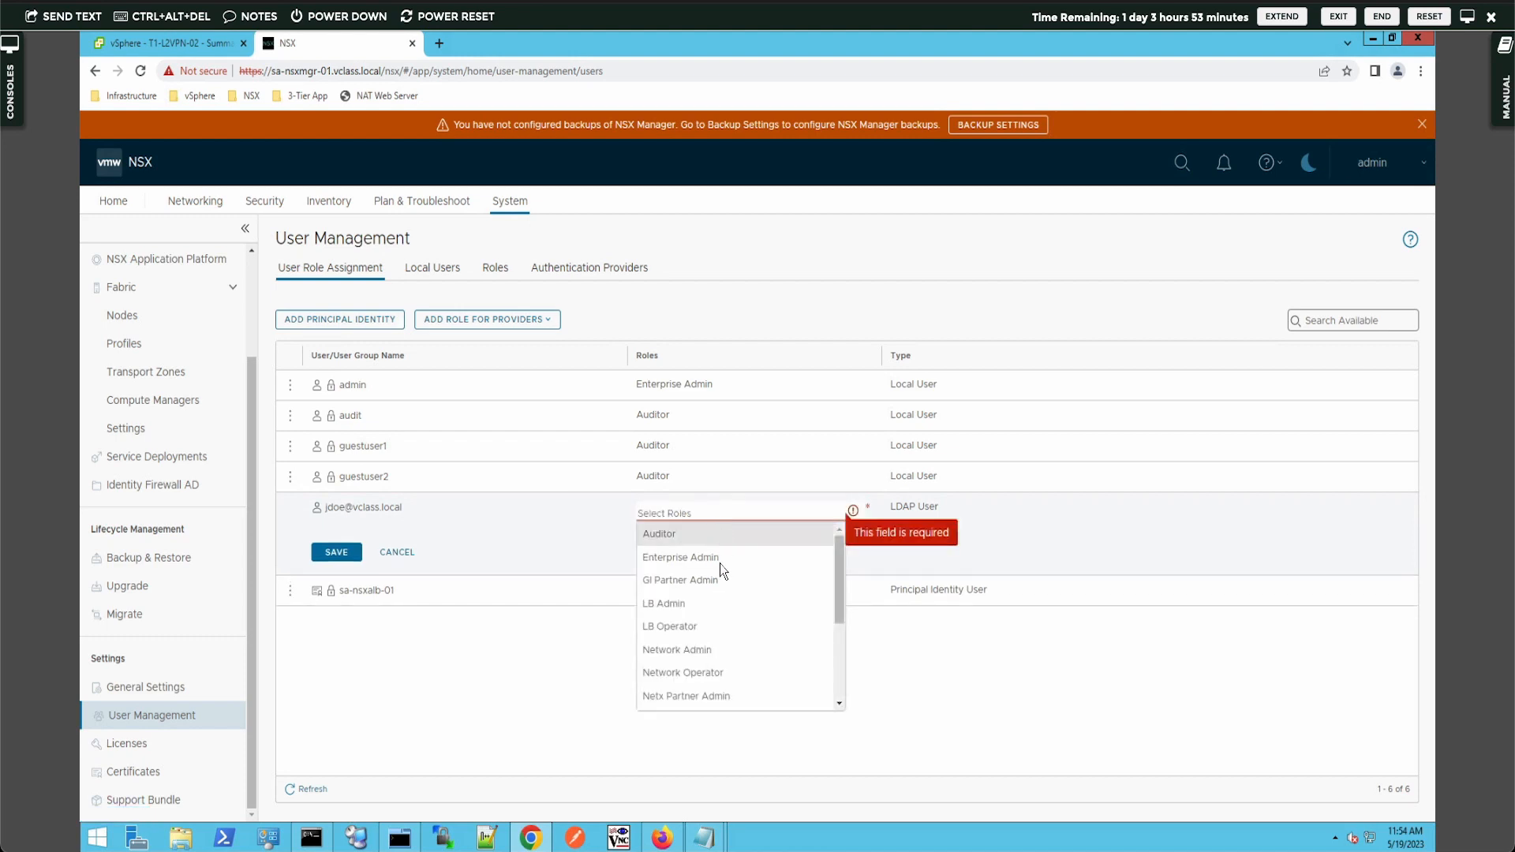
scroll(715, 618, down, 3)
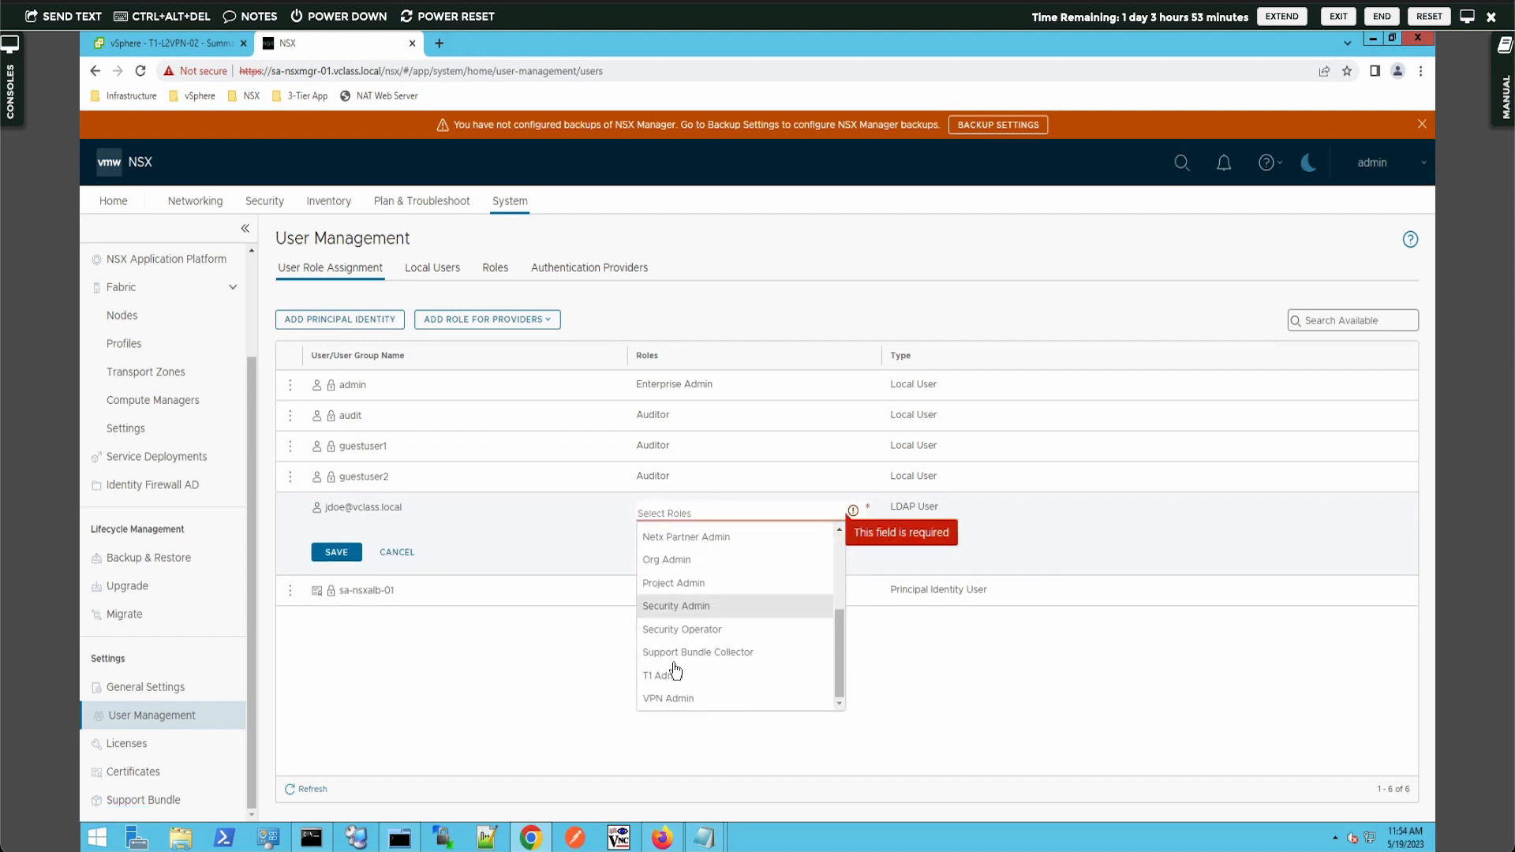
click(670, 678)
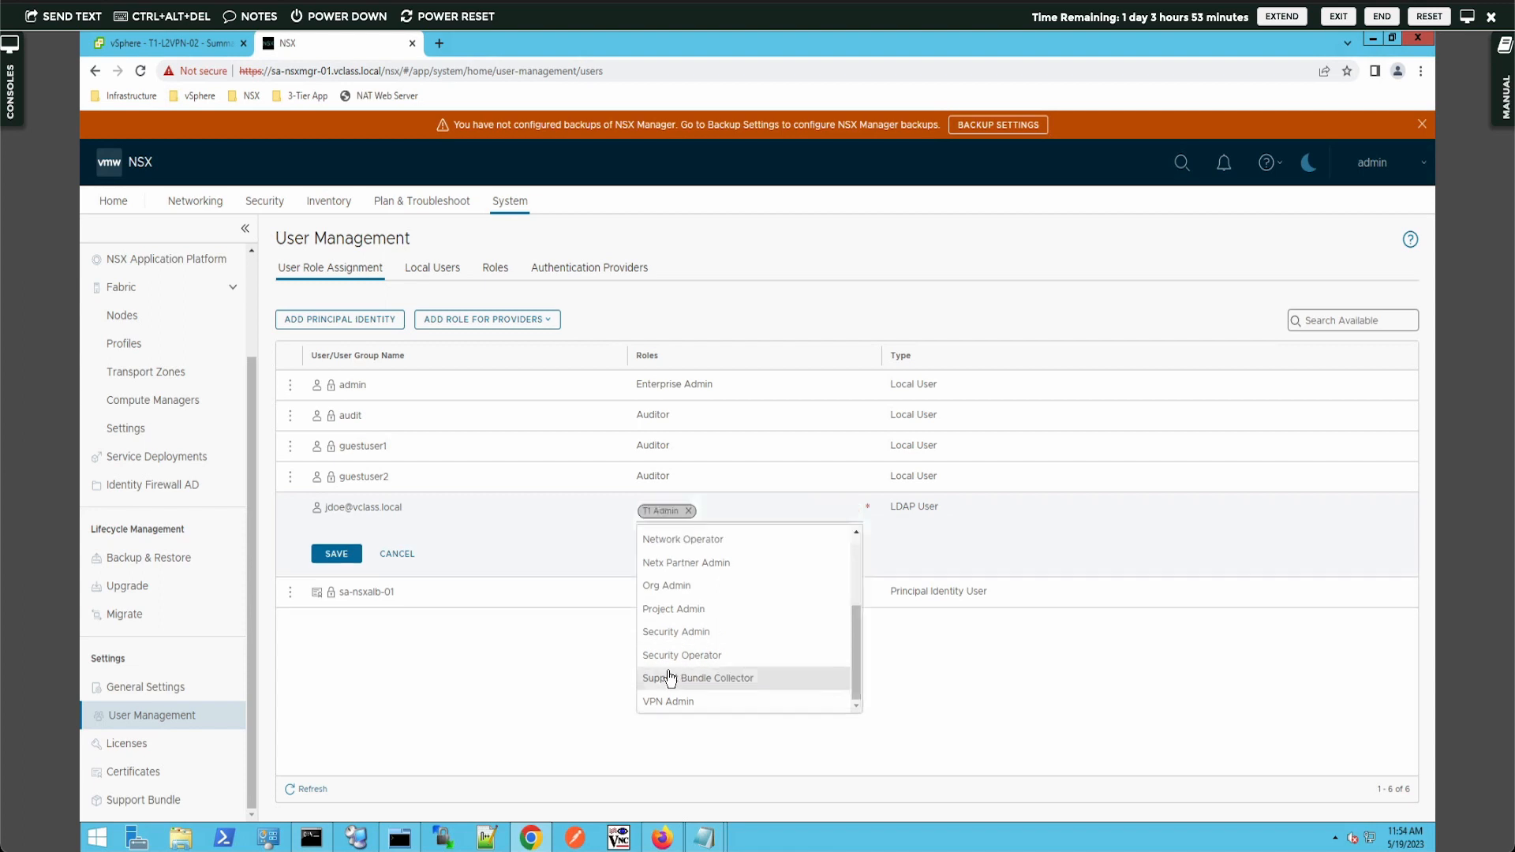
click(337, 554)
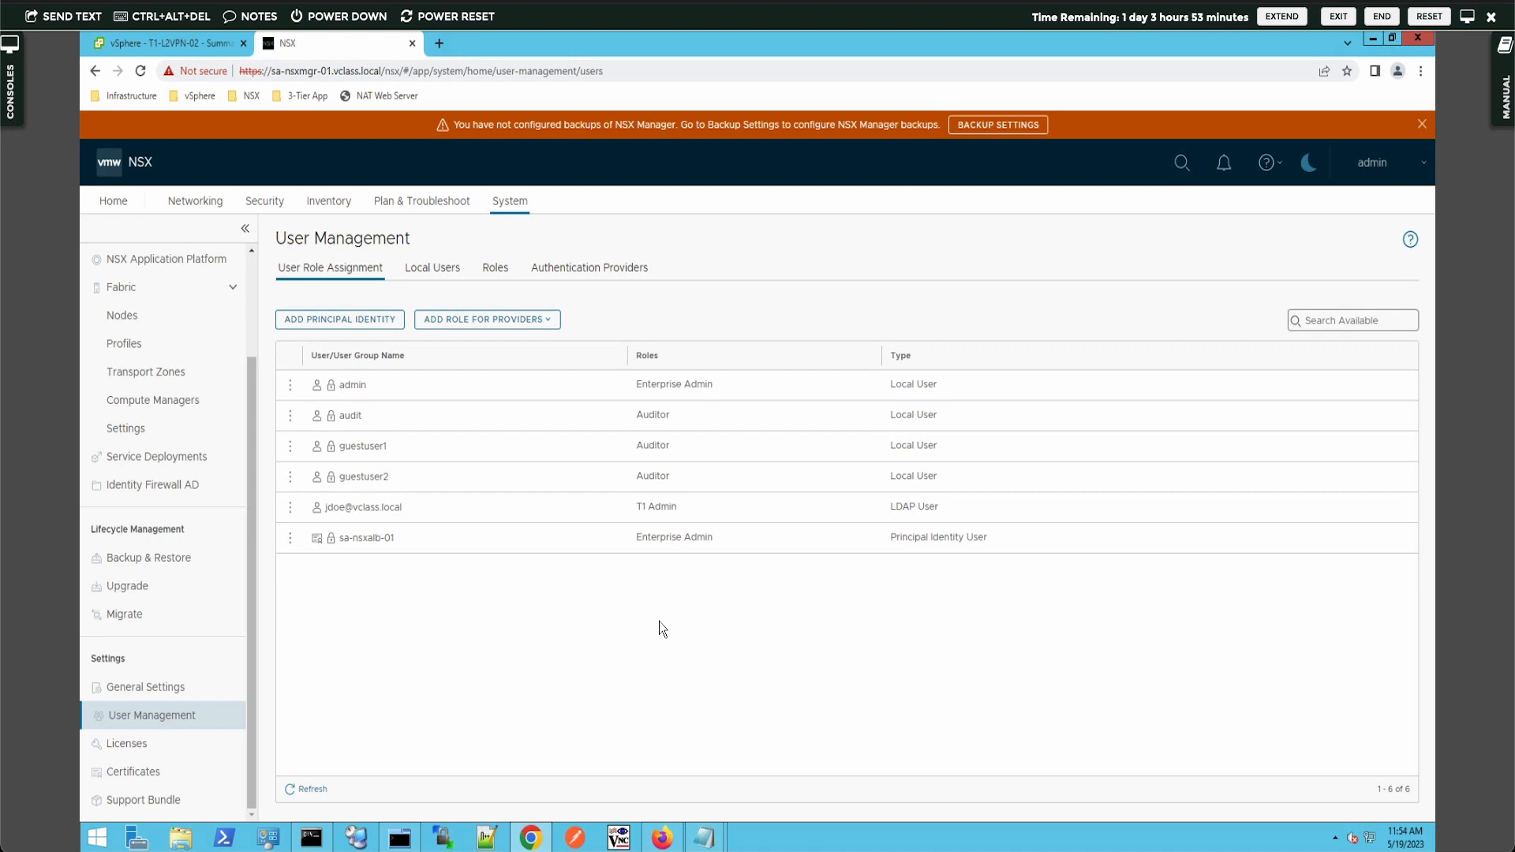
click(671, 827)
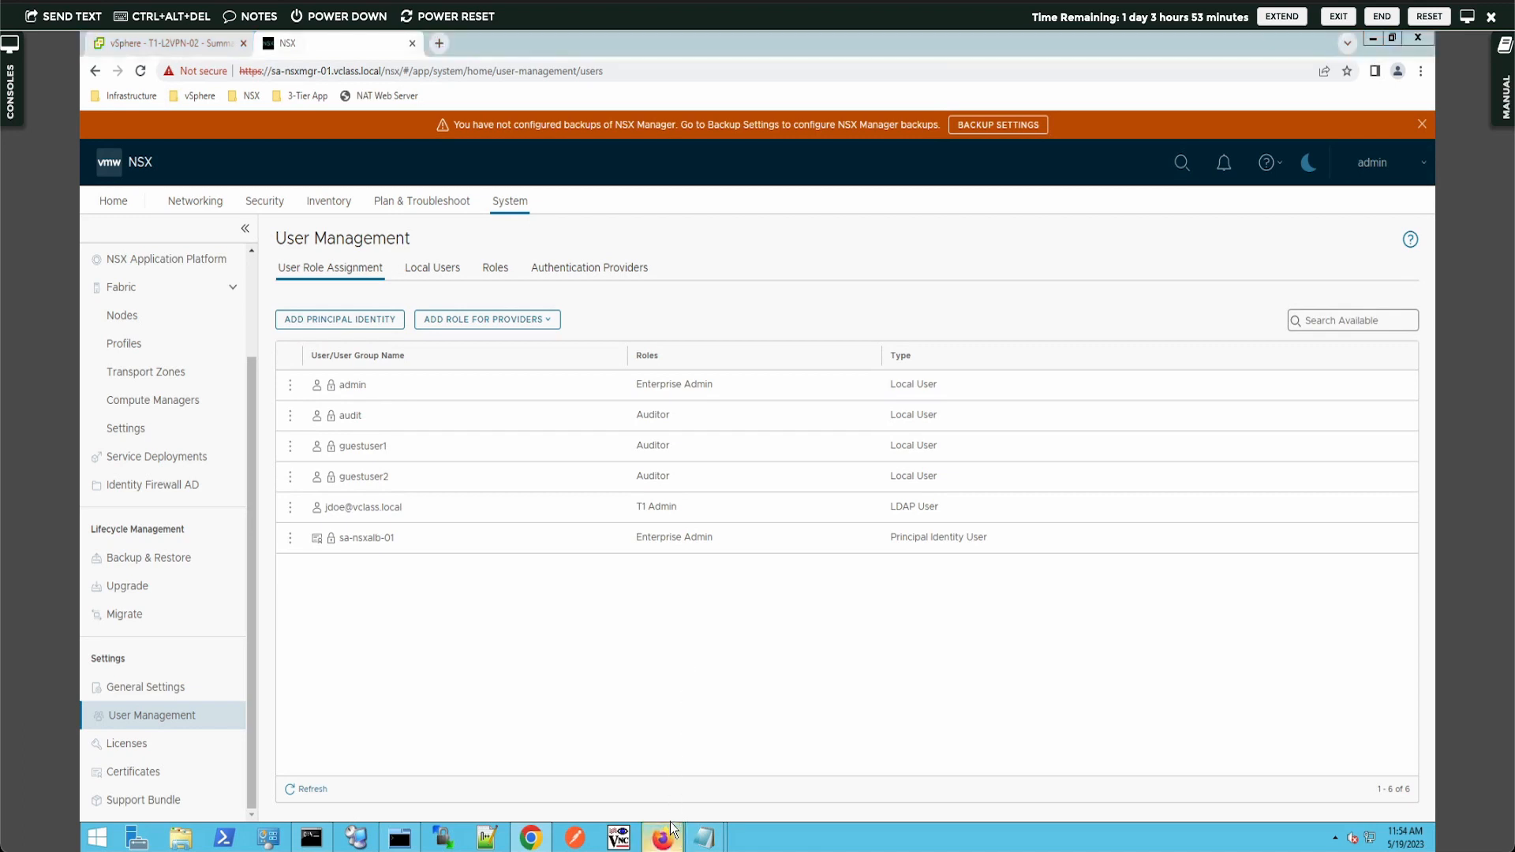
- Log in to NSX in Firefox with the LDAP user's credentials, declining to save the login
double_click(244, 397)
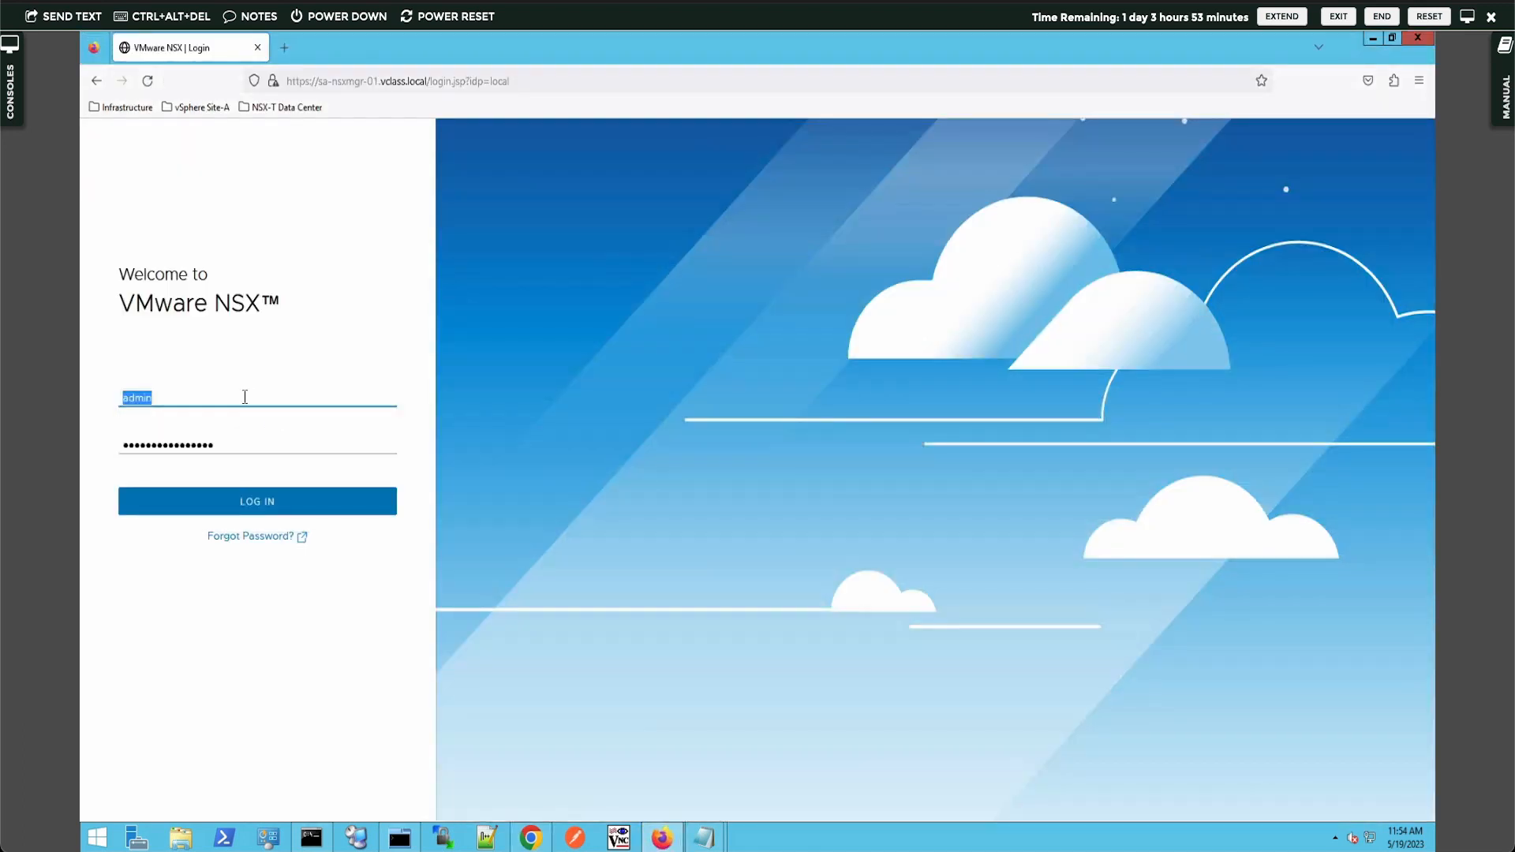
text(jdo)
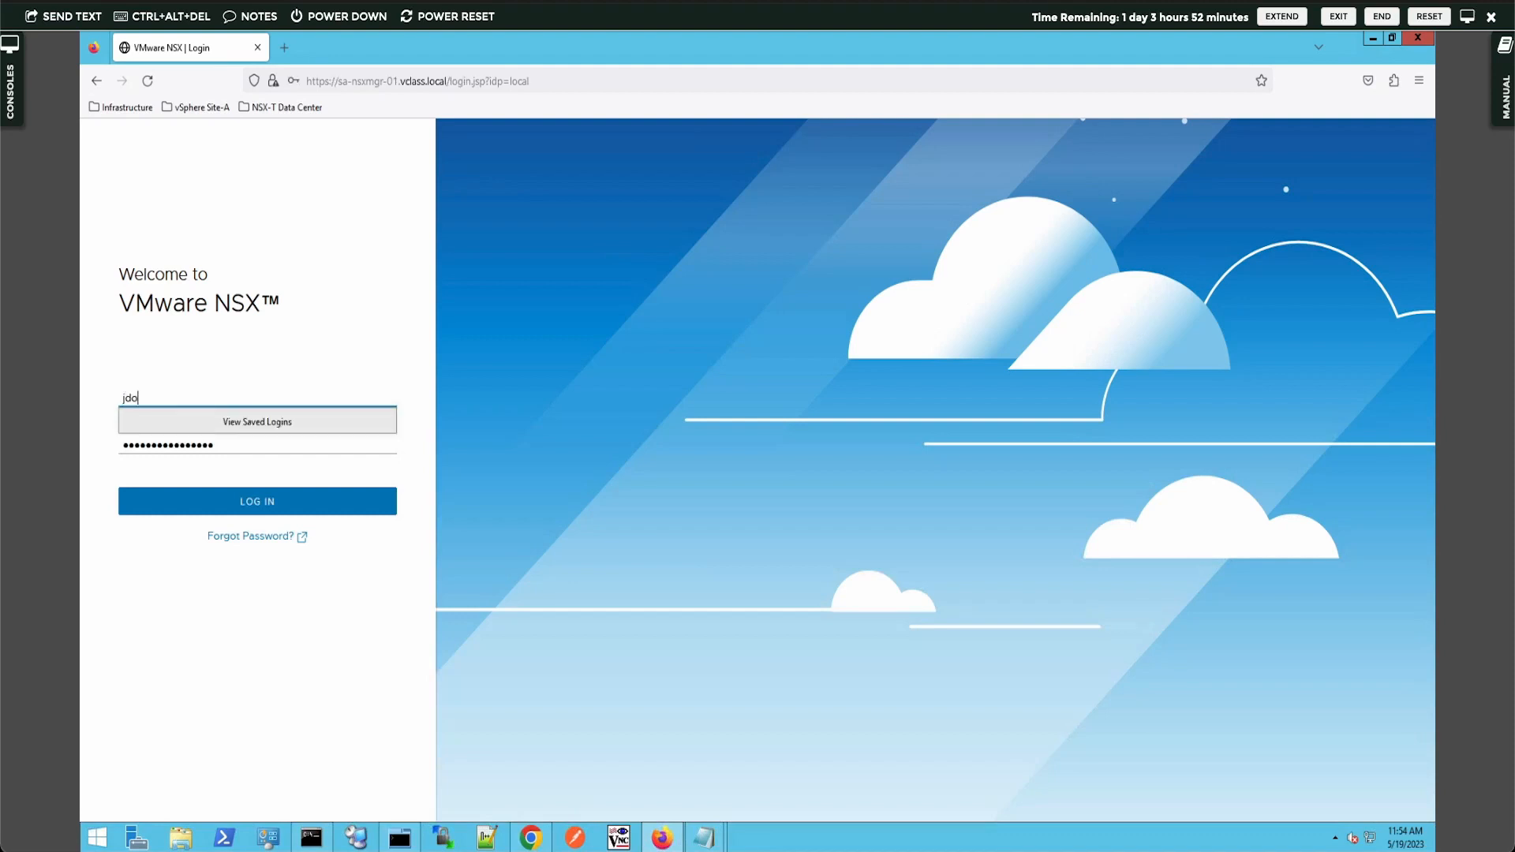
text(e@vclass.local)
key(Tab)
text(VMware1!)
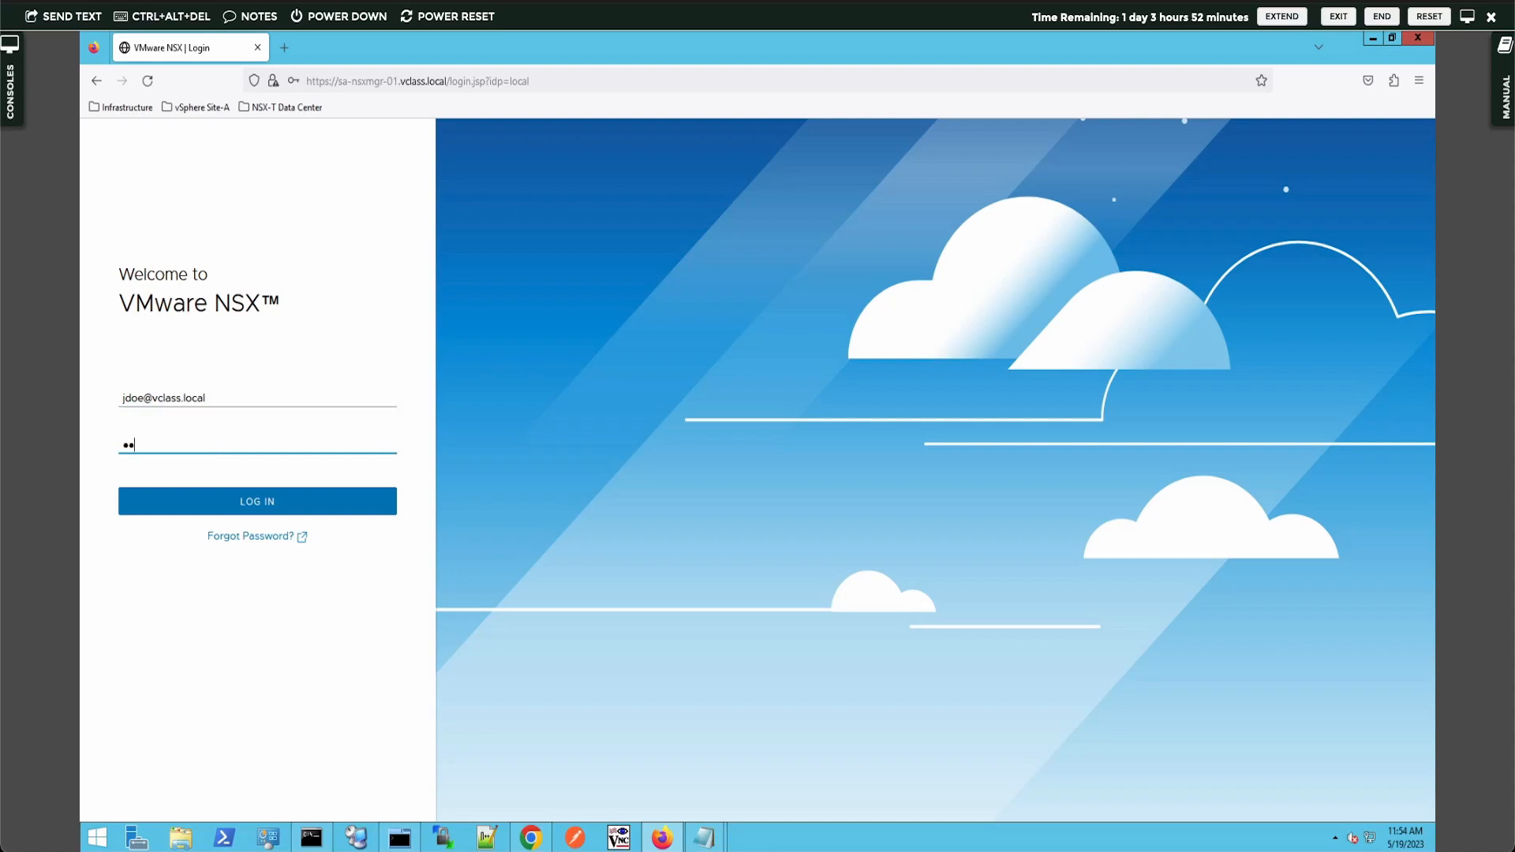
key(Return)
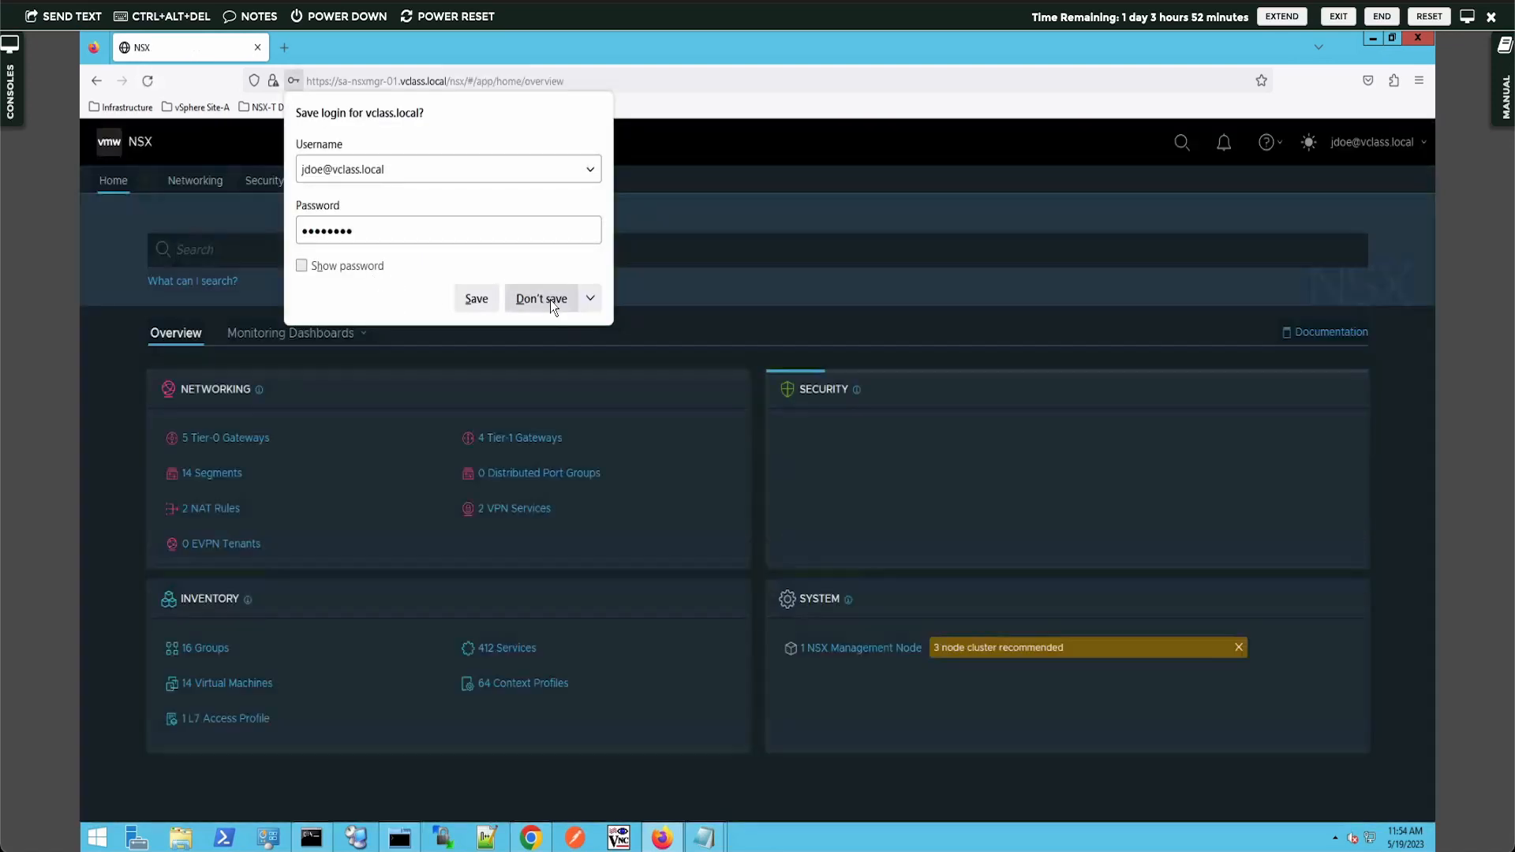
click(551, 301)
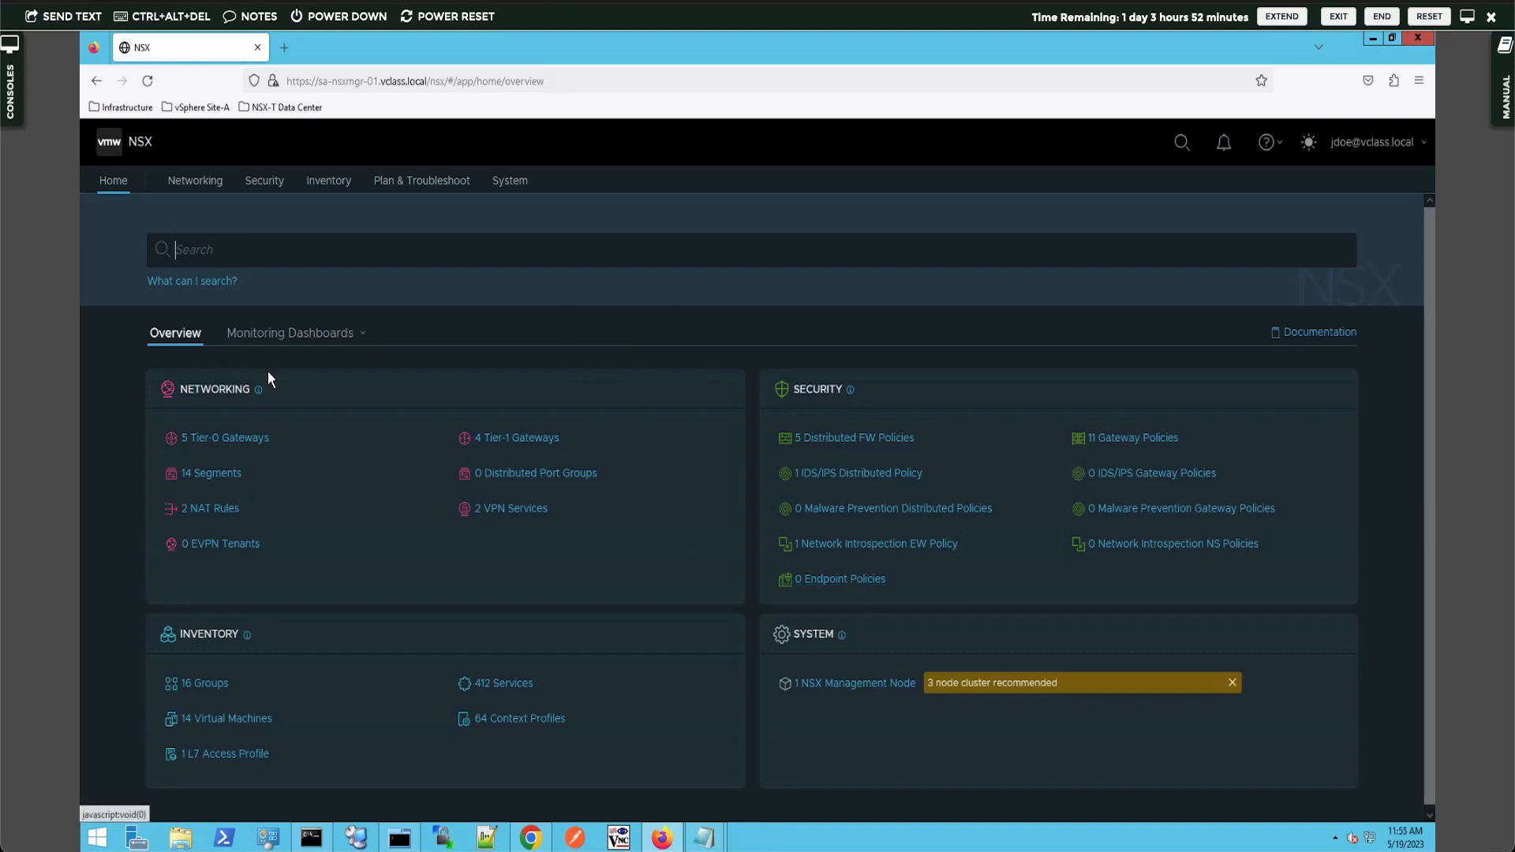
- View Tier-0 Gateways, then confirm Tier-1 Add and Edit on T1-GW-VRF-Blue work, cancelling both
click(235, 439)
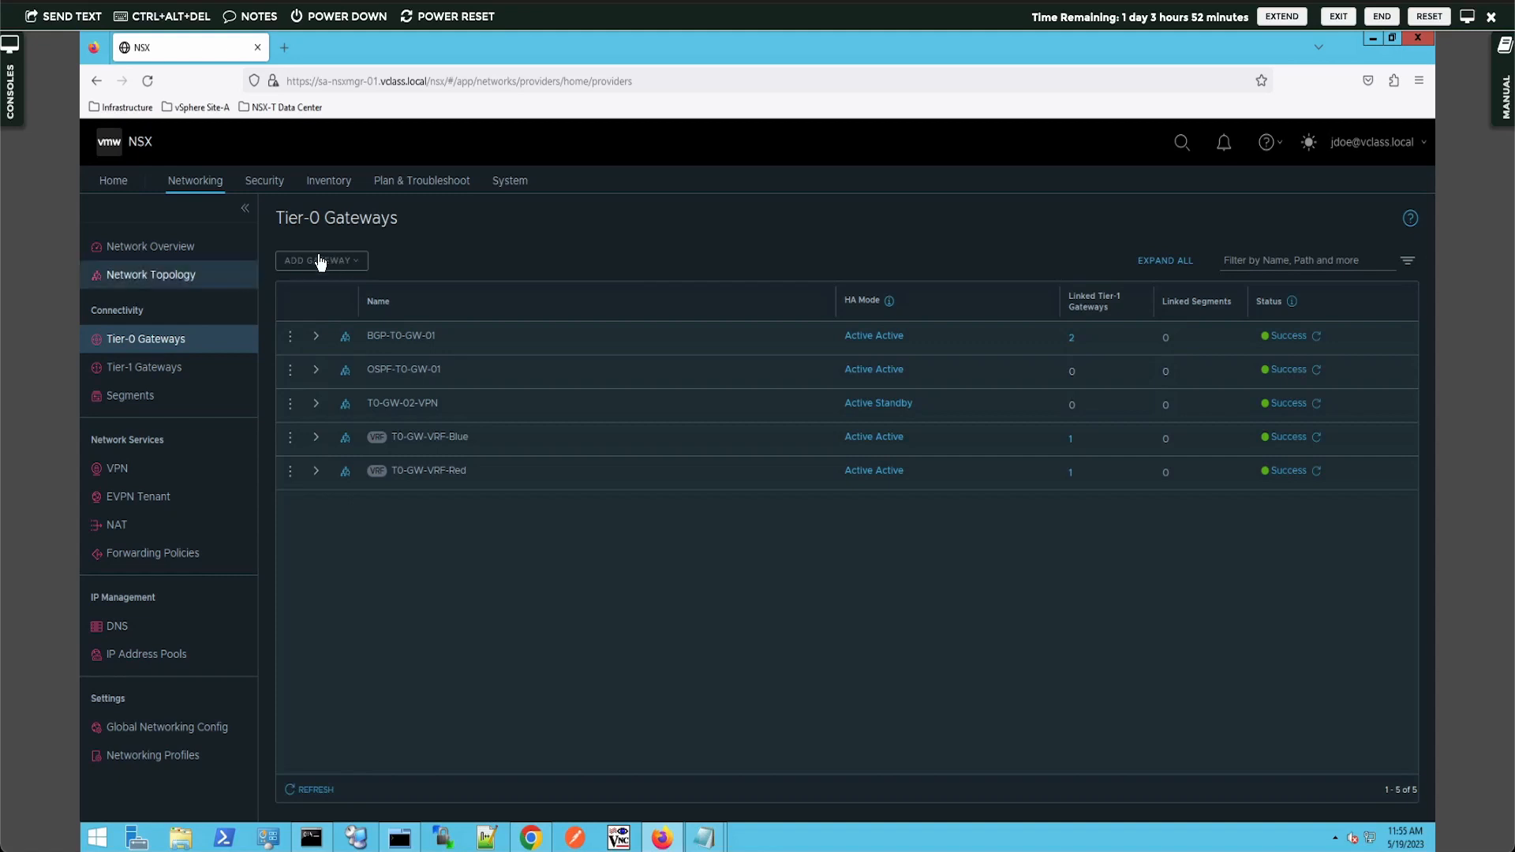
click(154, 368)
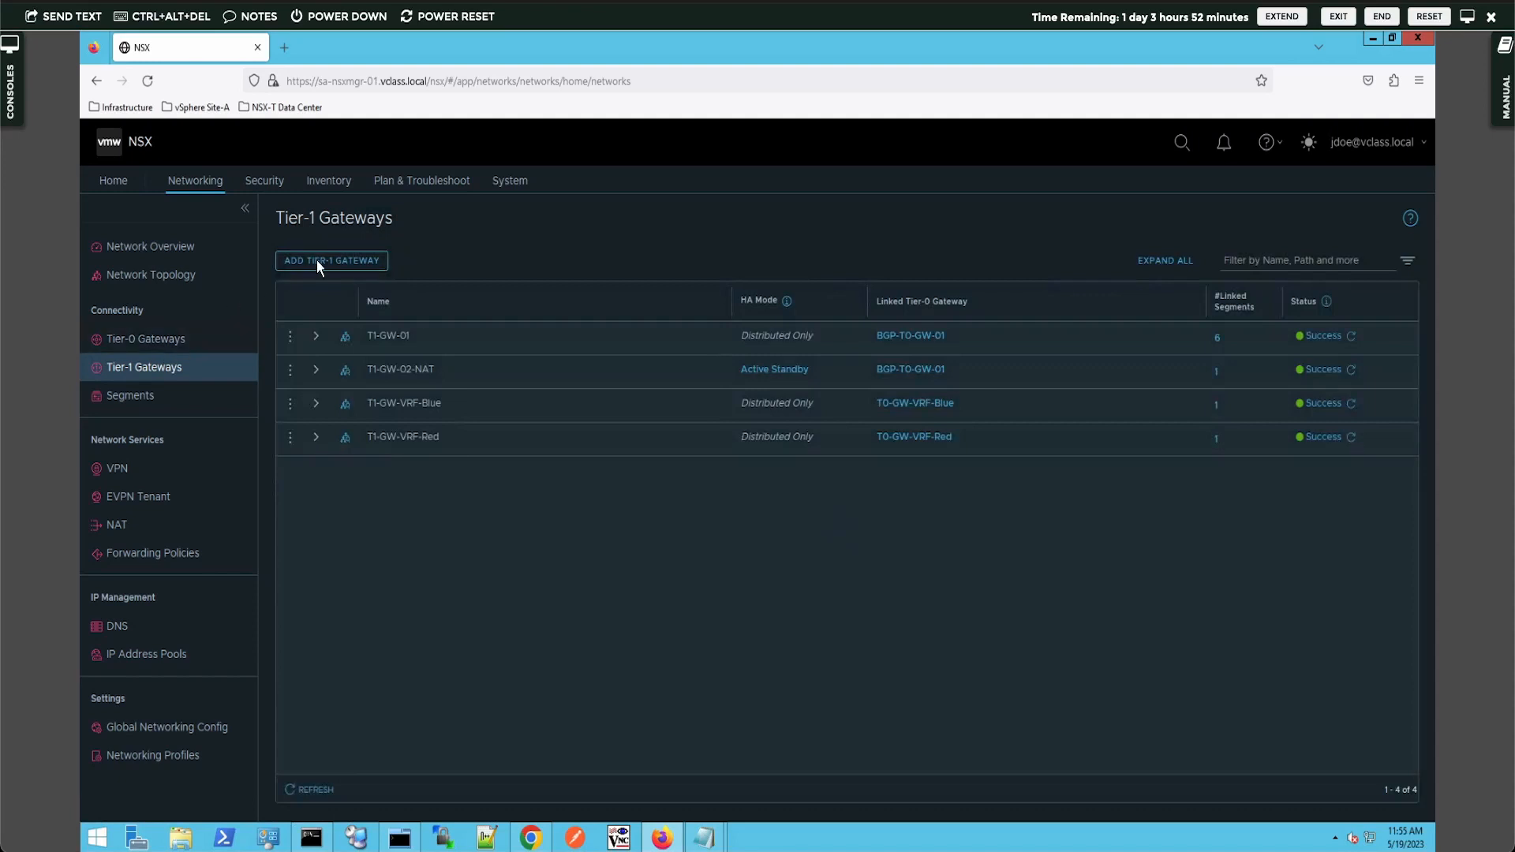
click(317, 260)
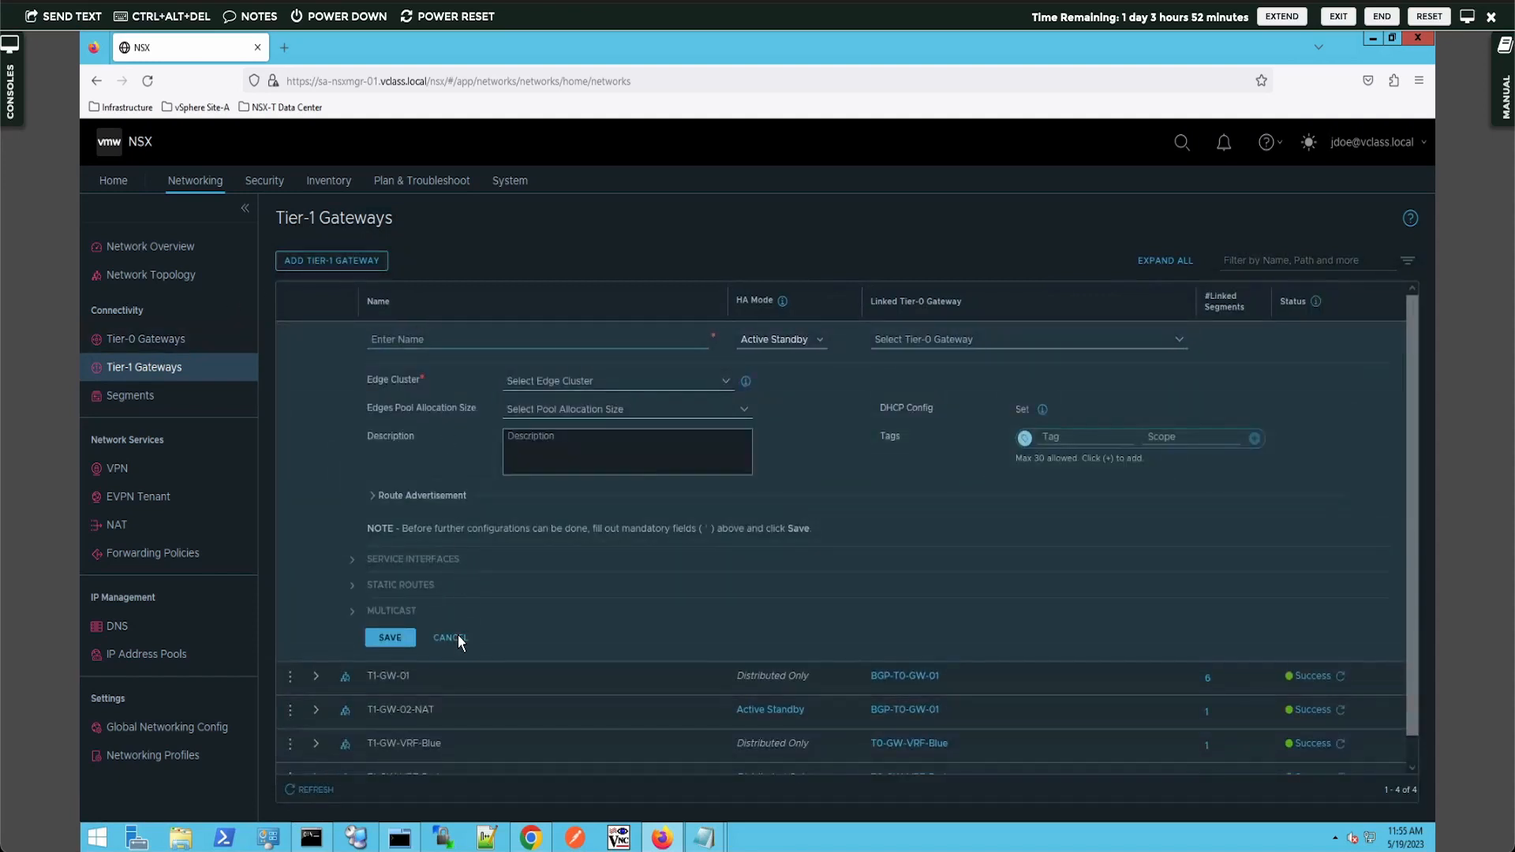
click(450, 638)
click(289, 404)
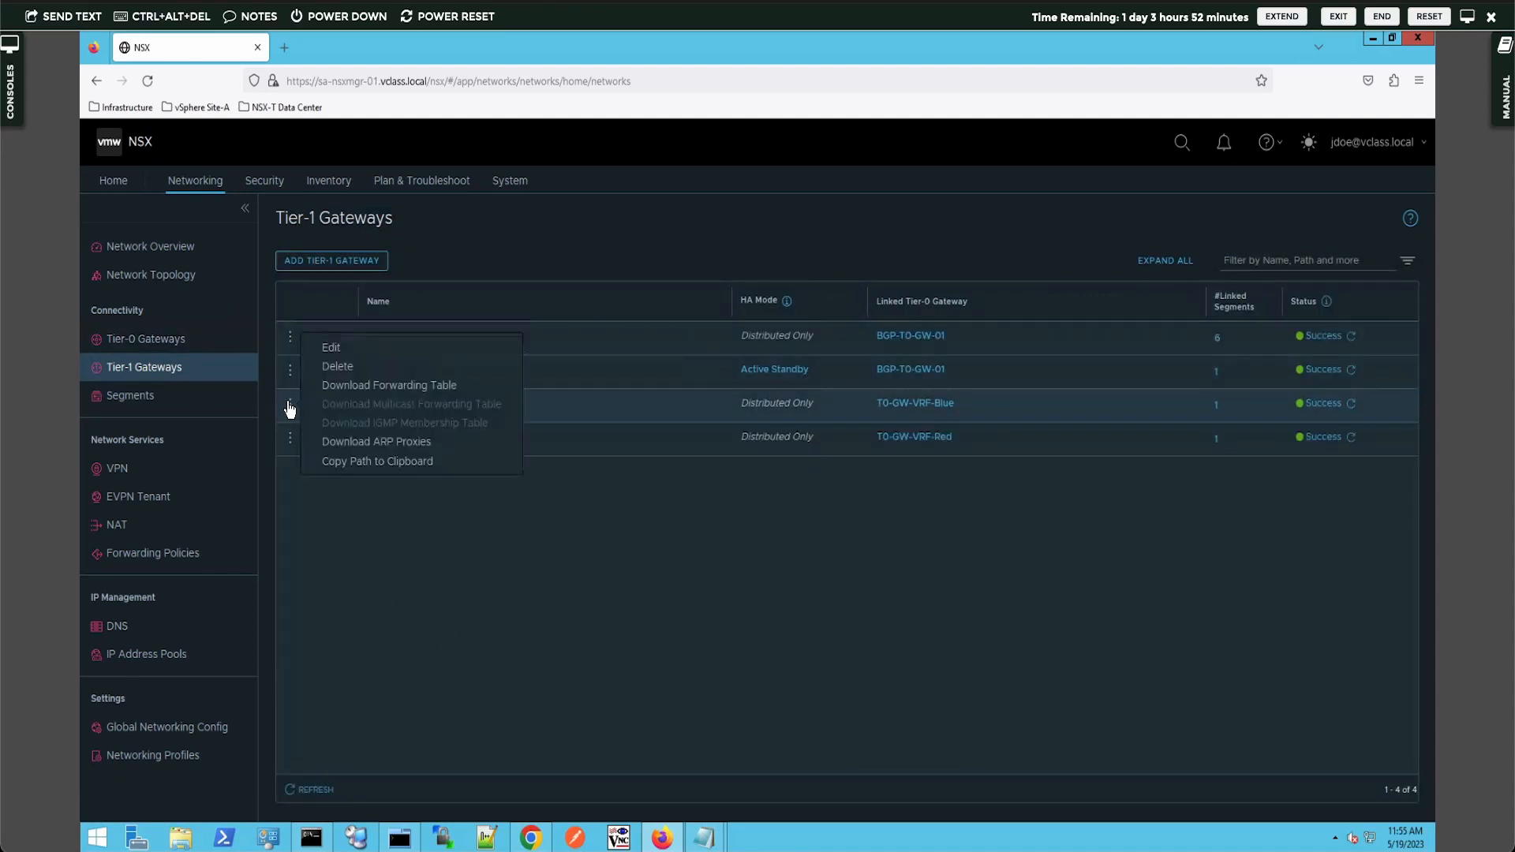
click(330, 347)
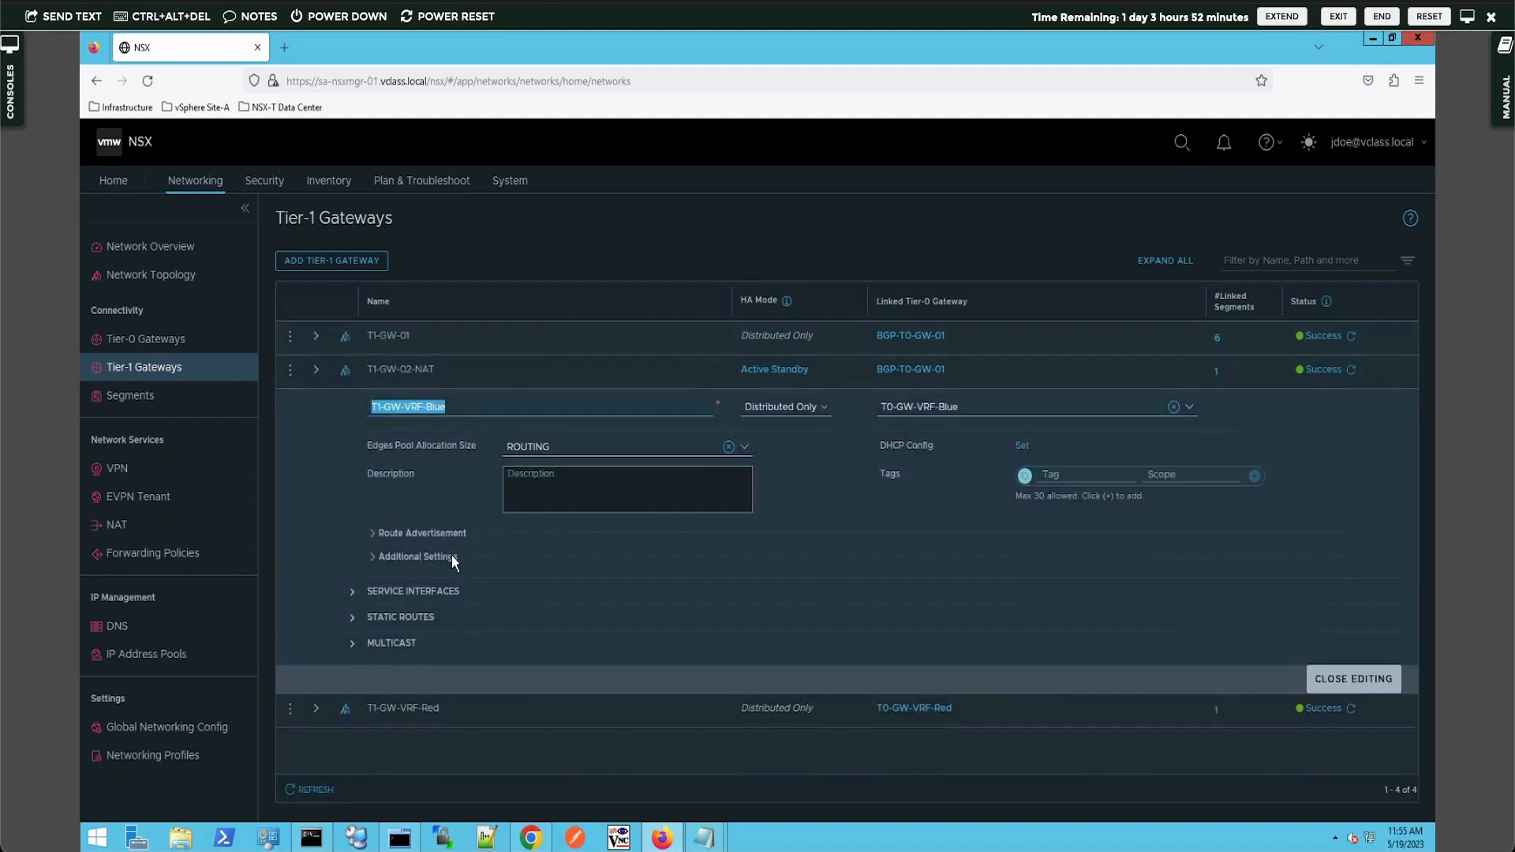
click(1339, 688)
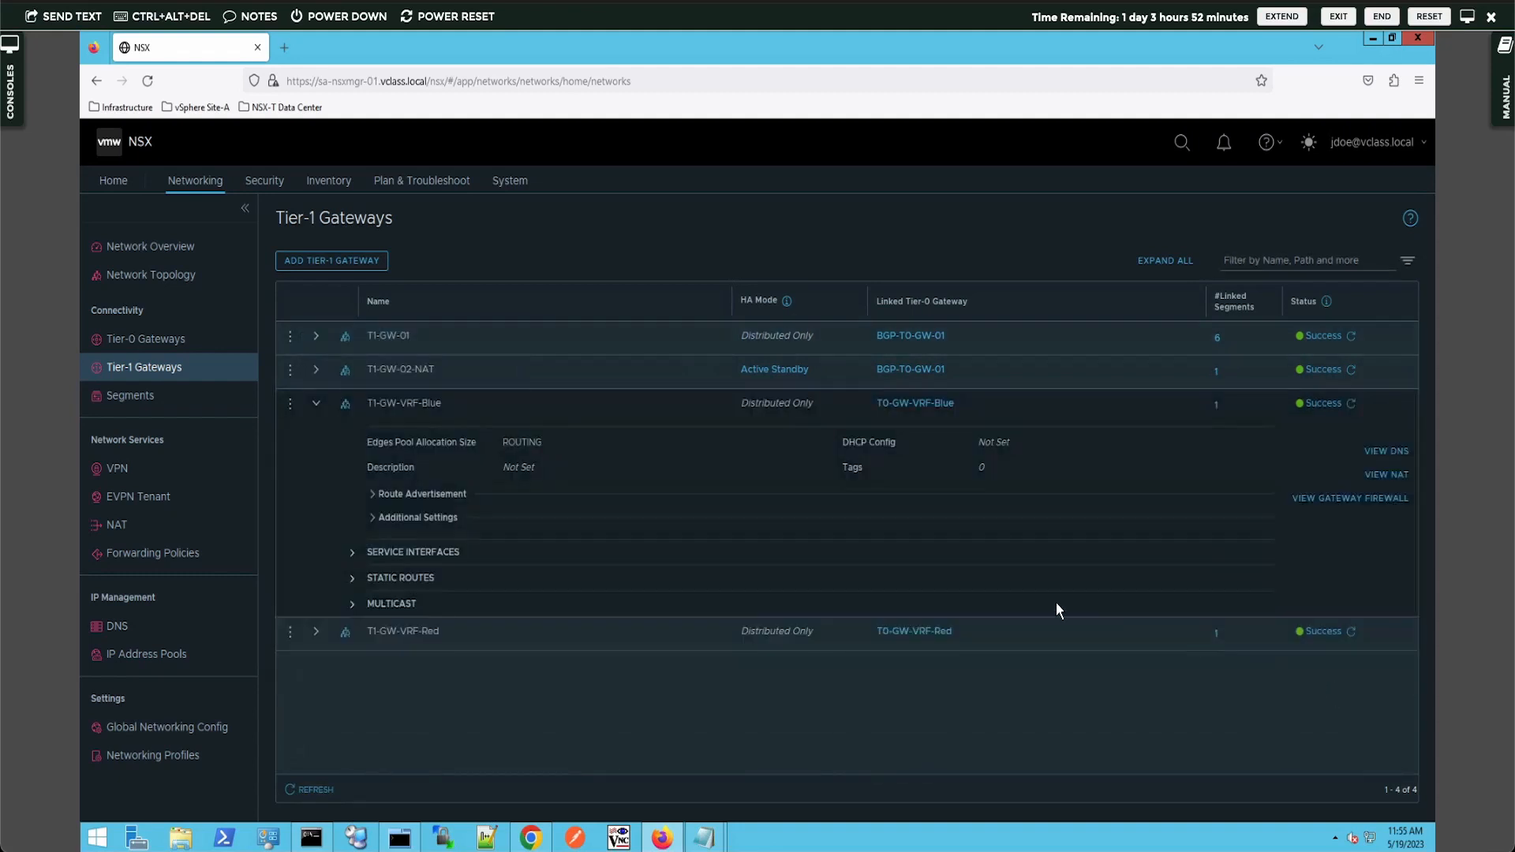
click(316, 406)
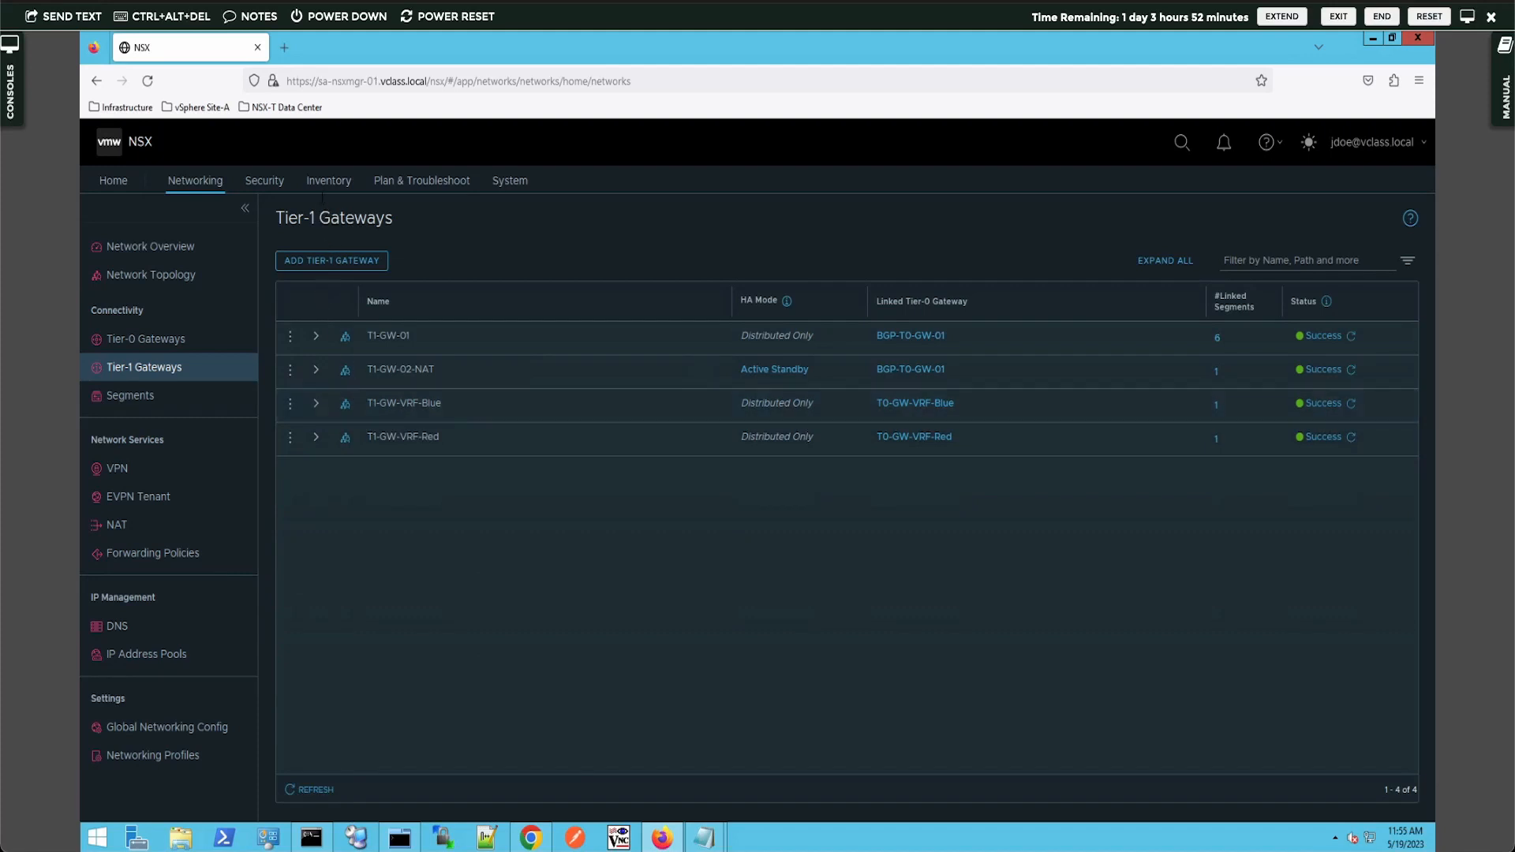
- Review the first Distributed Firewall policy's rules, then log out of NSX
click(266, 182)
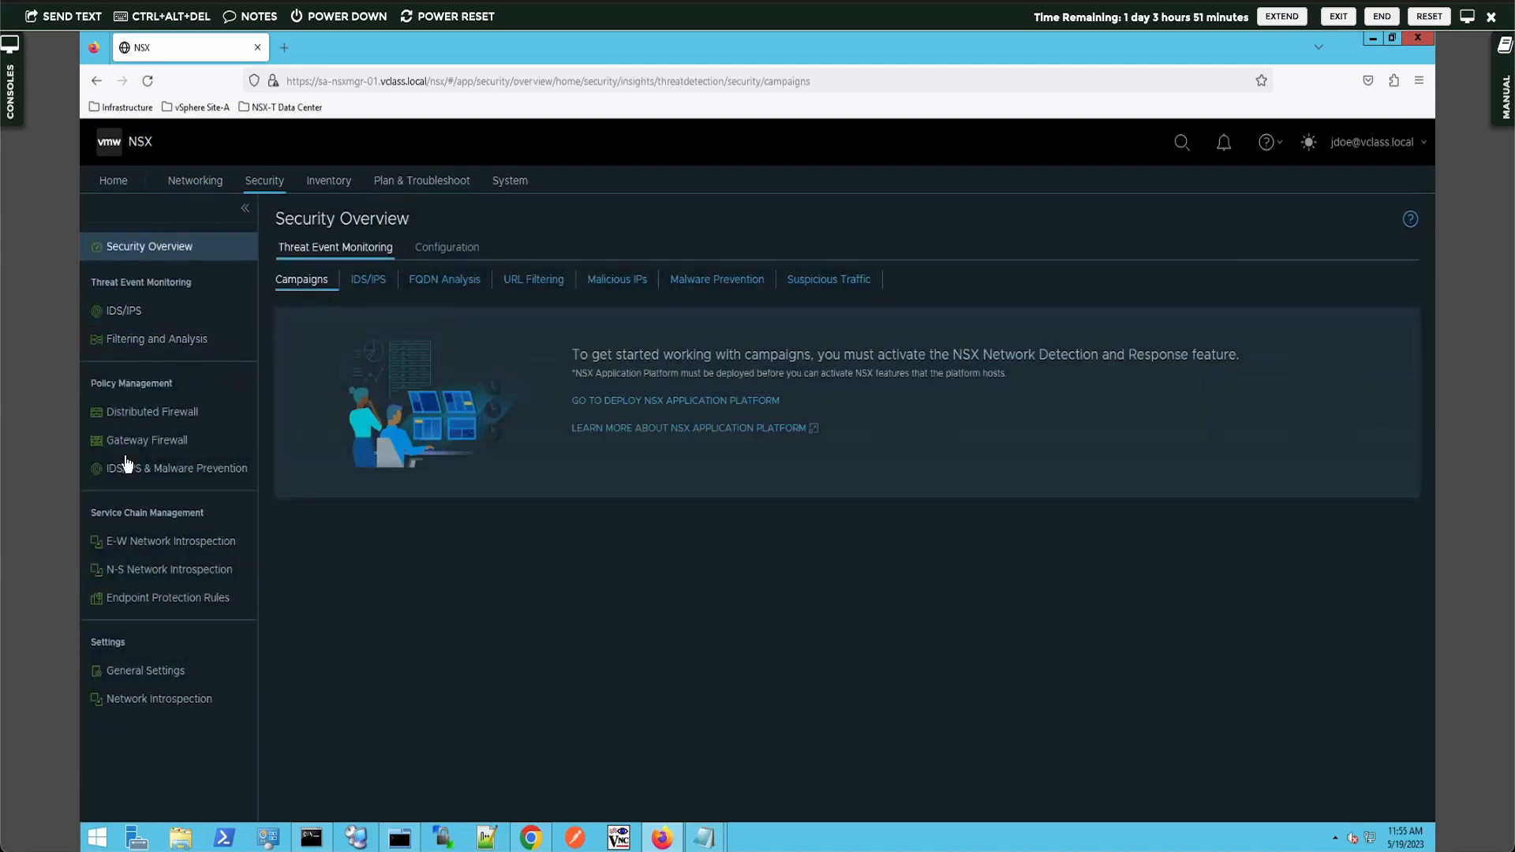
click(129, 413)
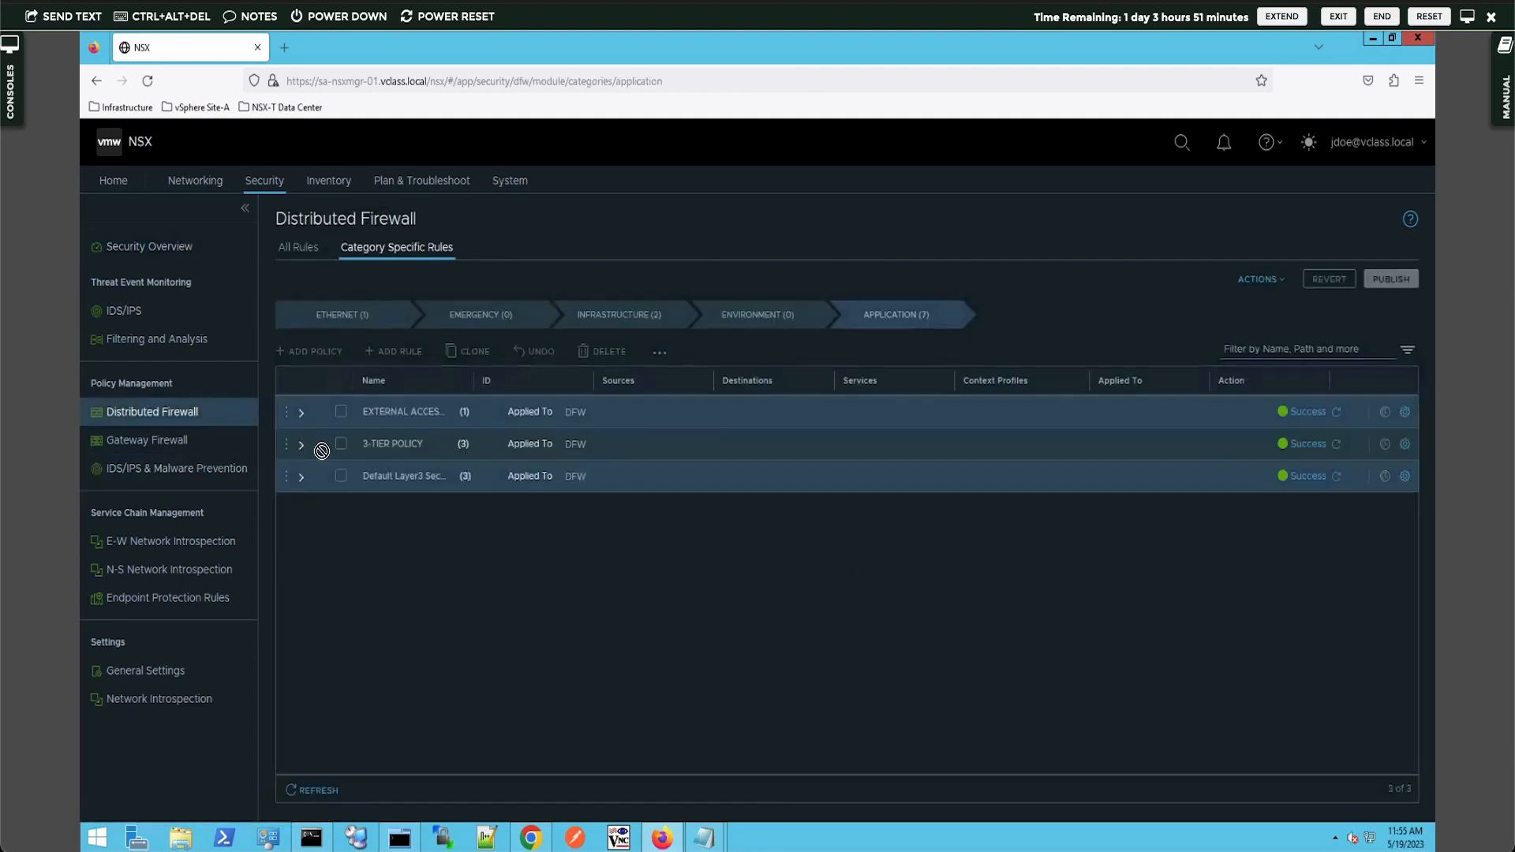
click(299, 415)
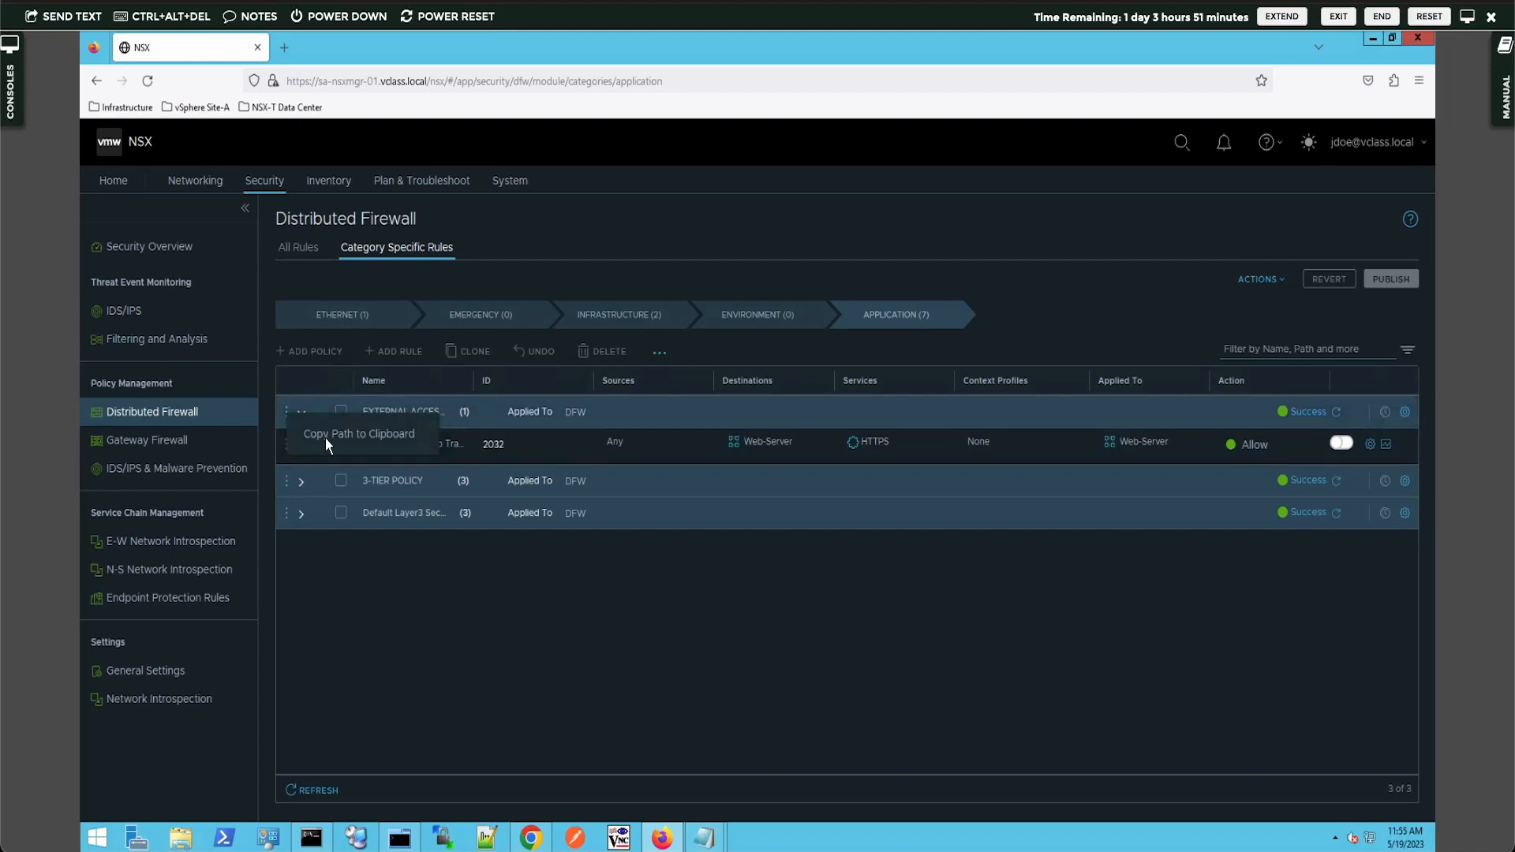
click(310, 353)
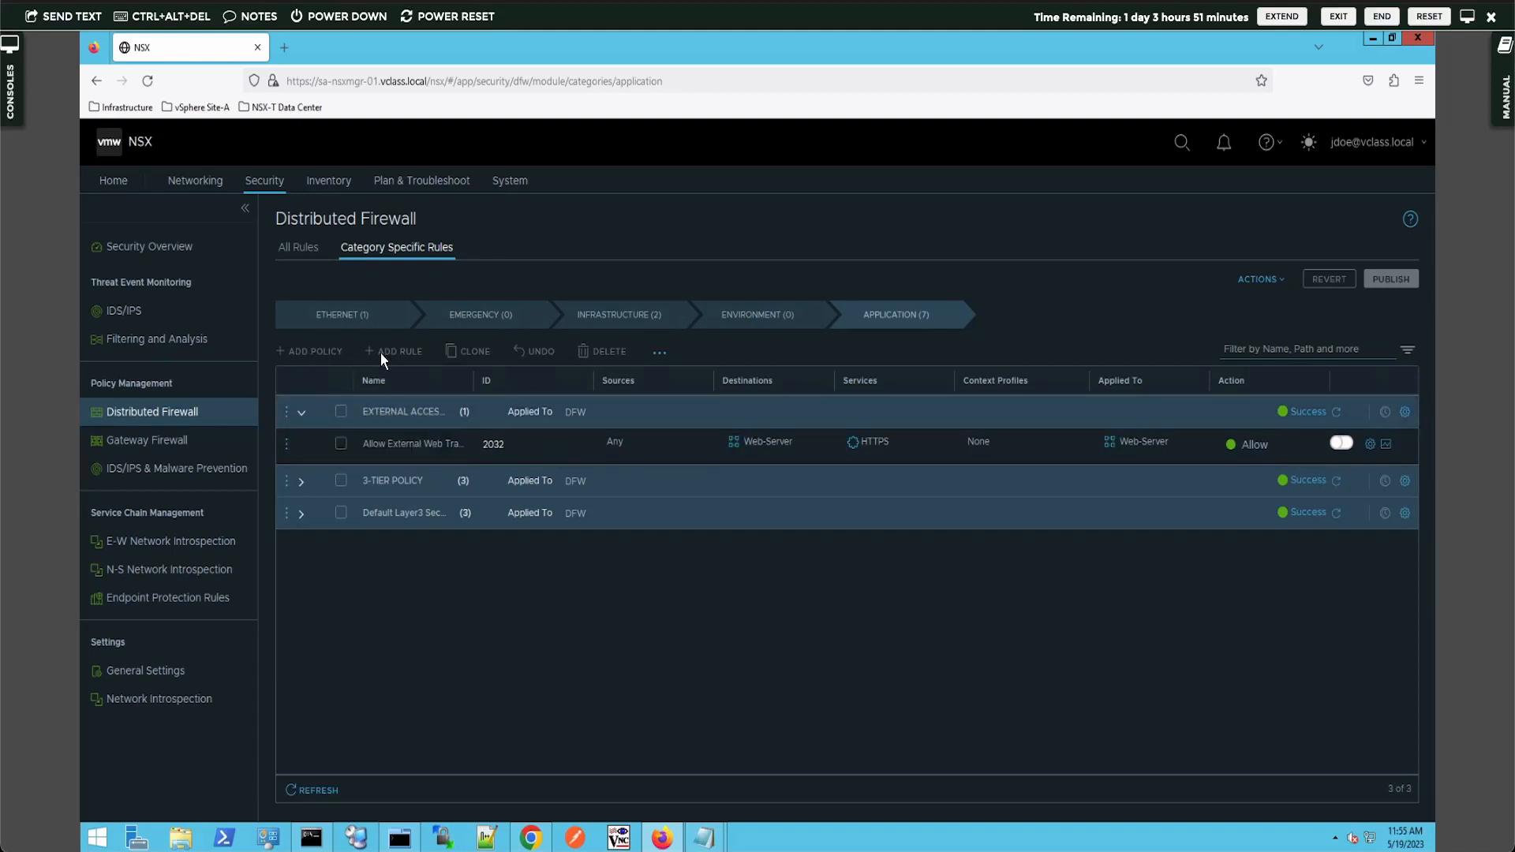
click(1392, 148)
click(1380, 184)
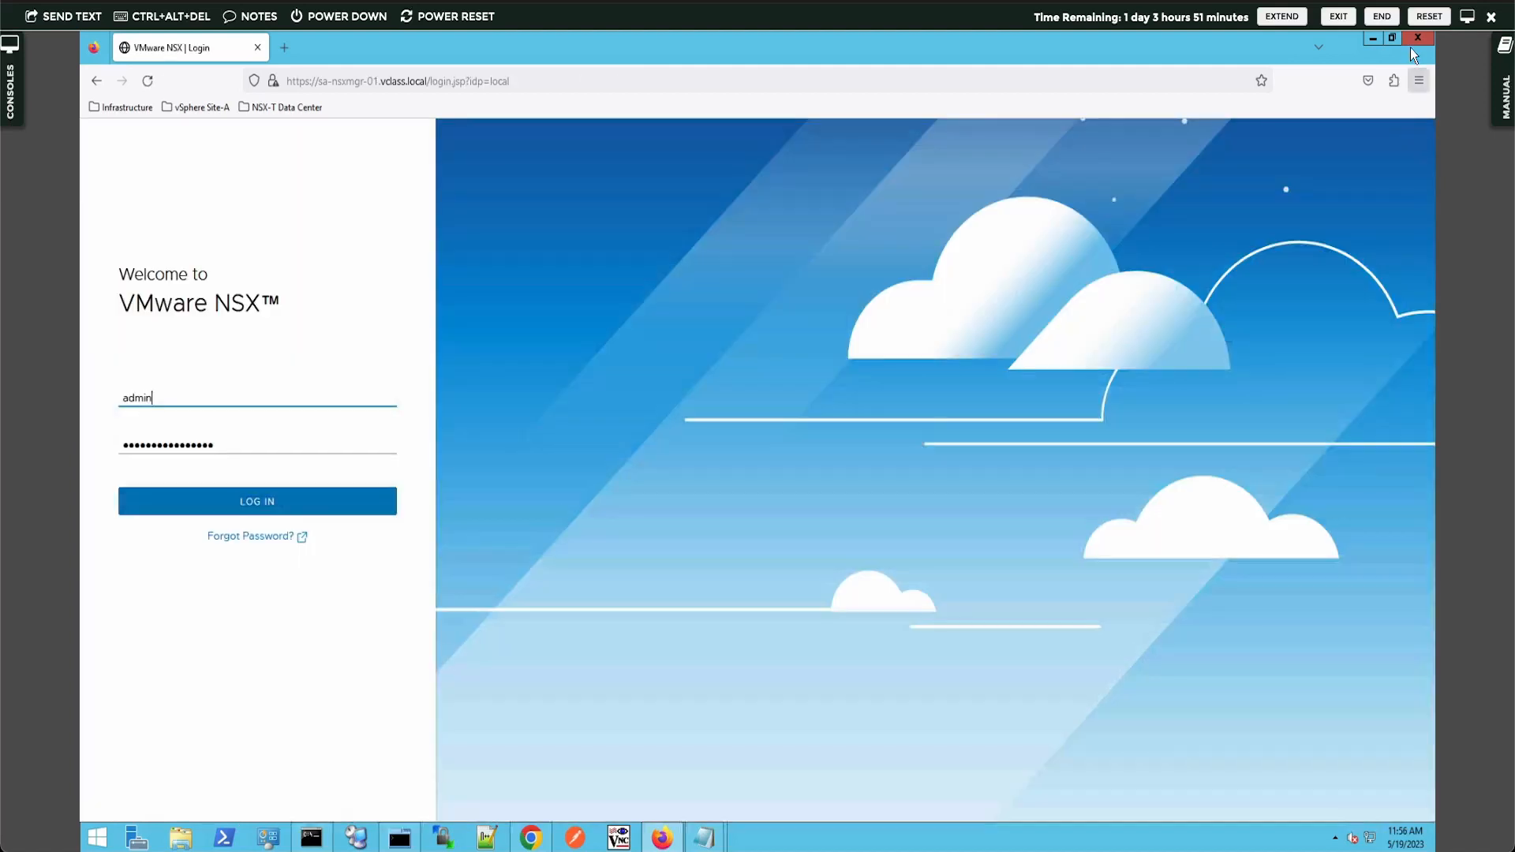
- Close the Firefox window to return to the admin's Chrome session
click(1411, 41)
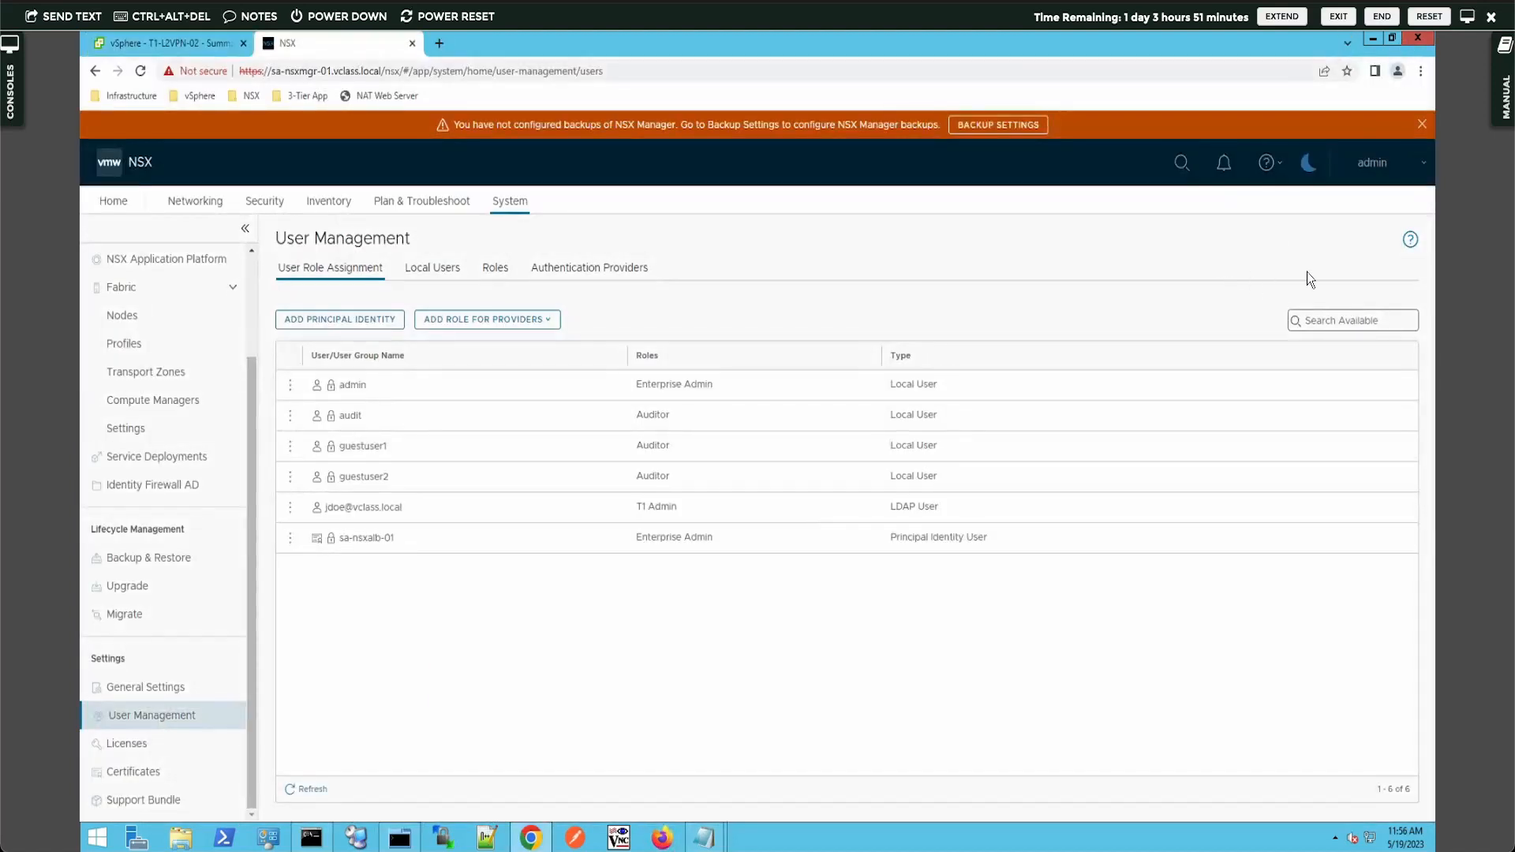